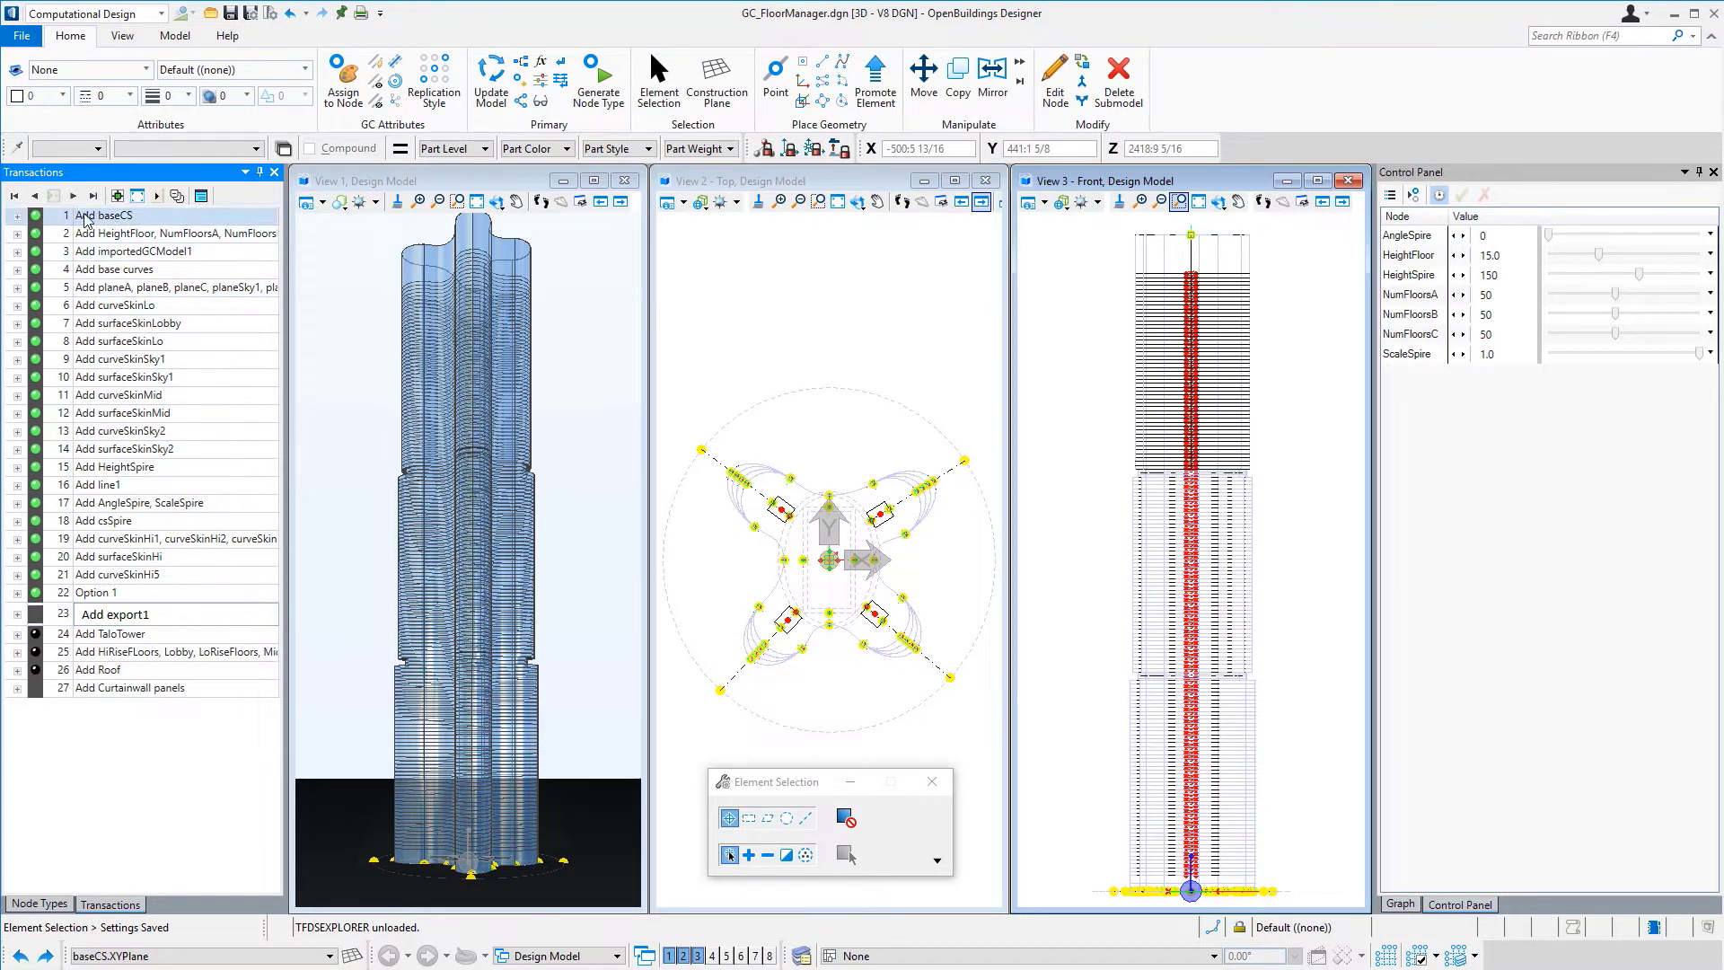
- Rewind the tower script, then replay the baseCS and floor height and floor-count slider steps
{"action": "left_click", "coordinate": [35, 217]}
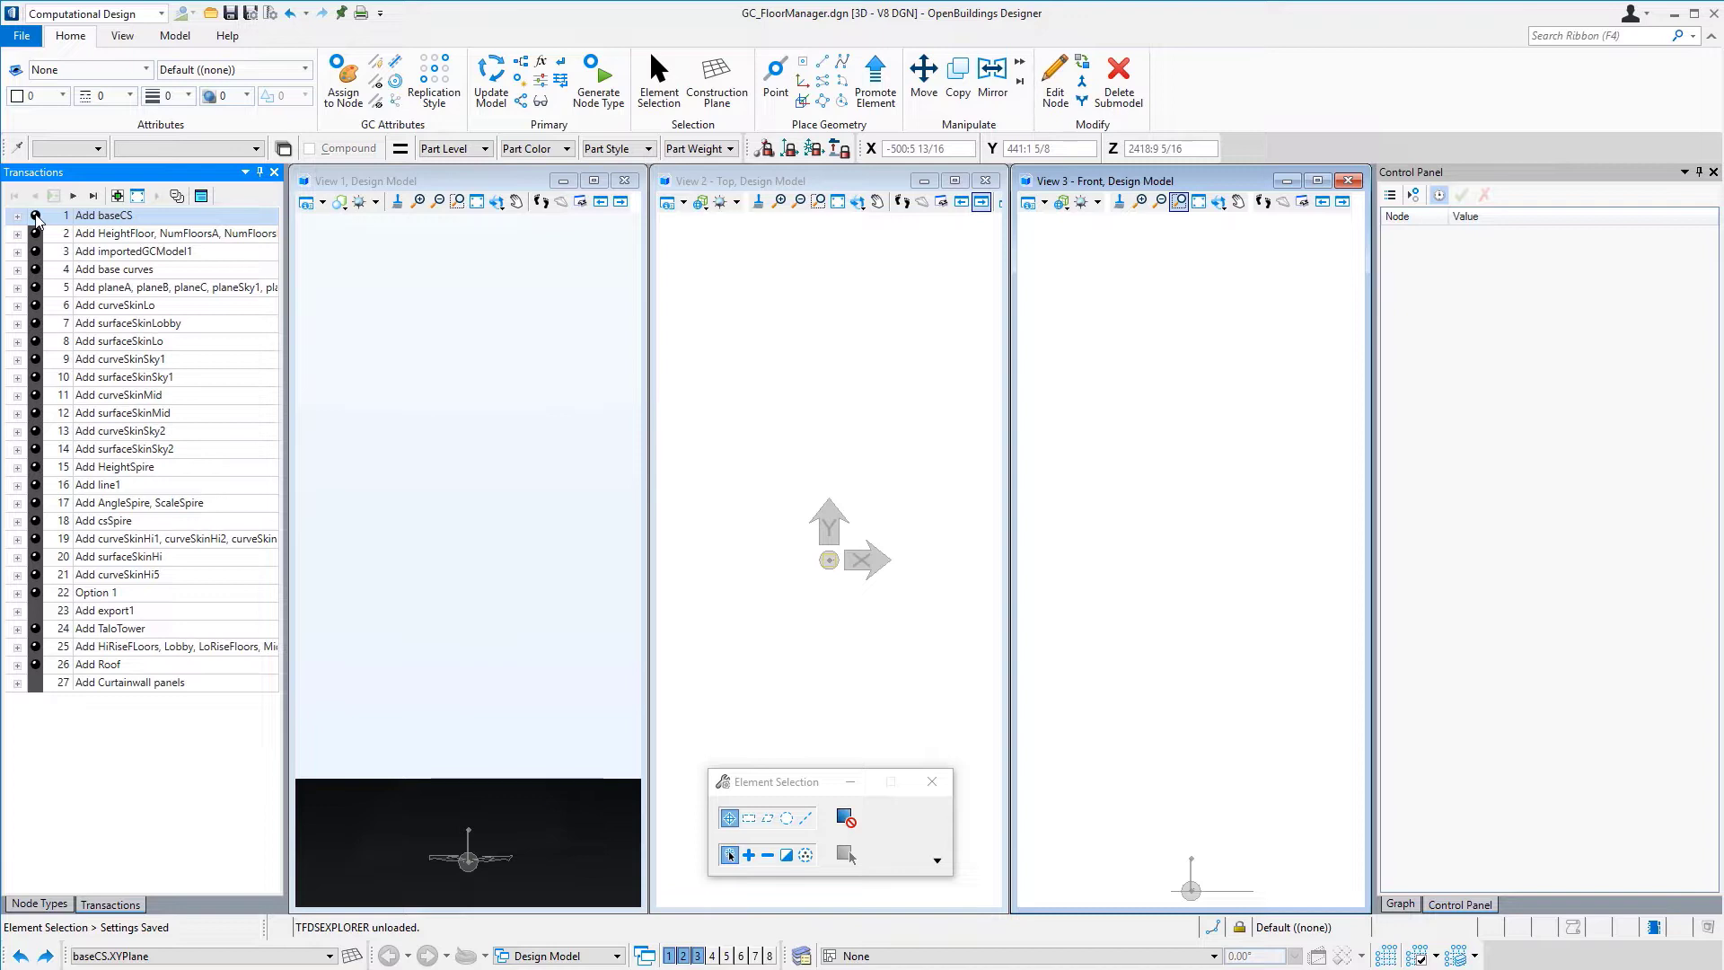
{"action": "left_click", "coordinate": [36, 233]}
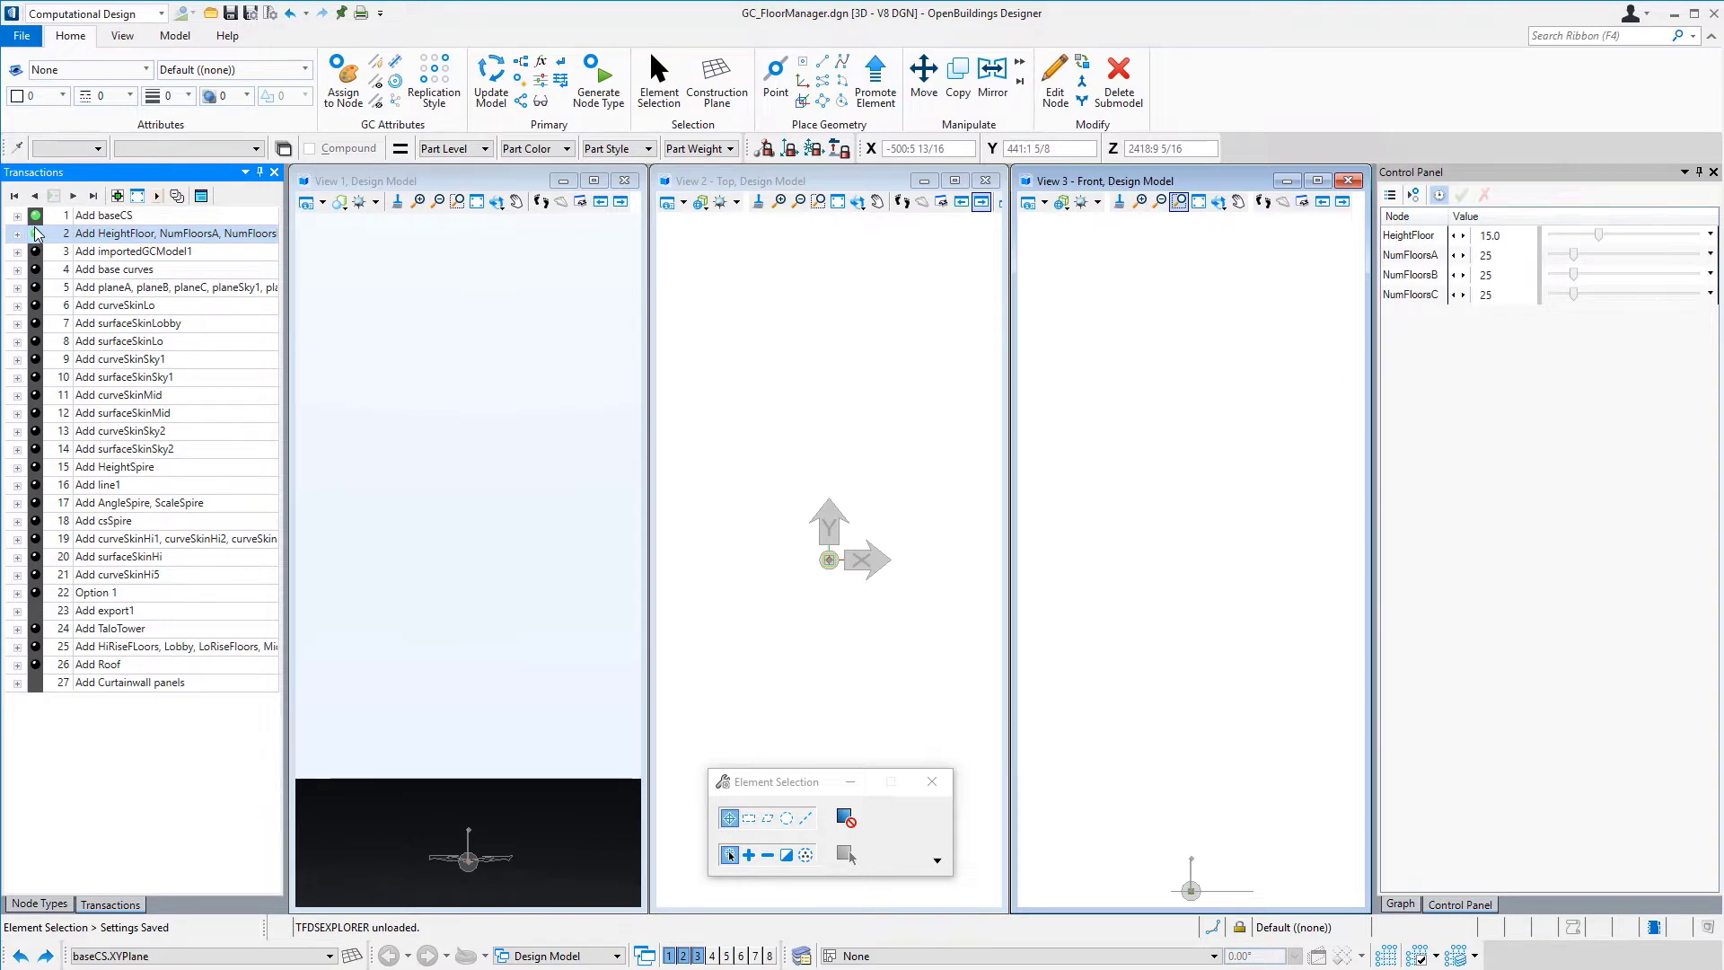
{"action": "left_click", "coordinate": [36, 233]}
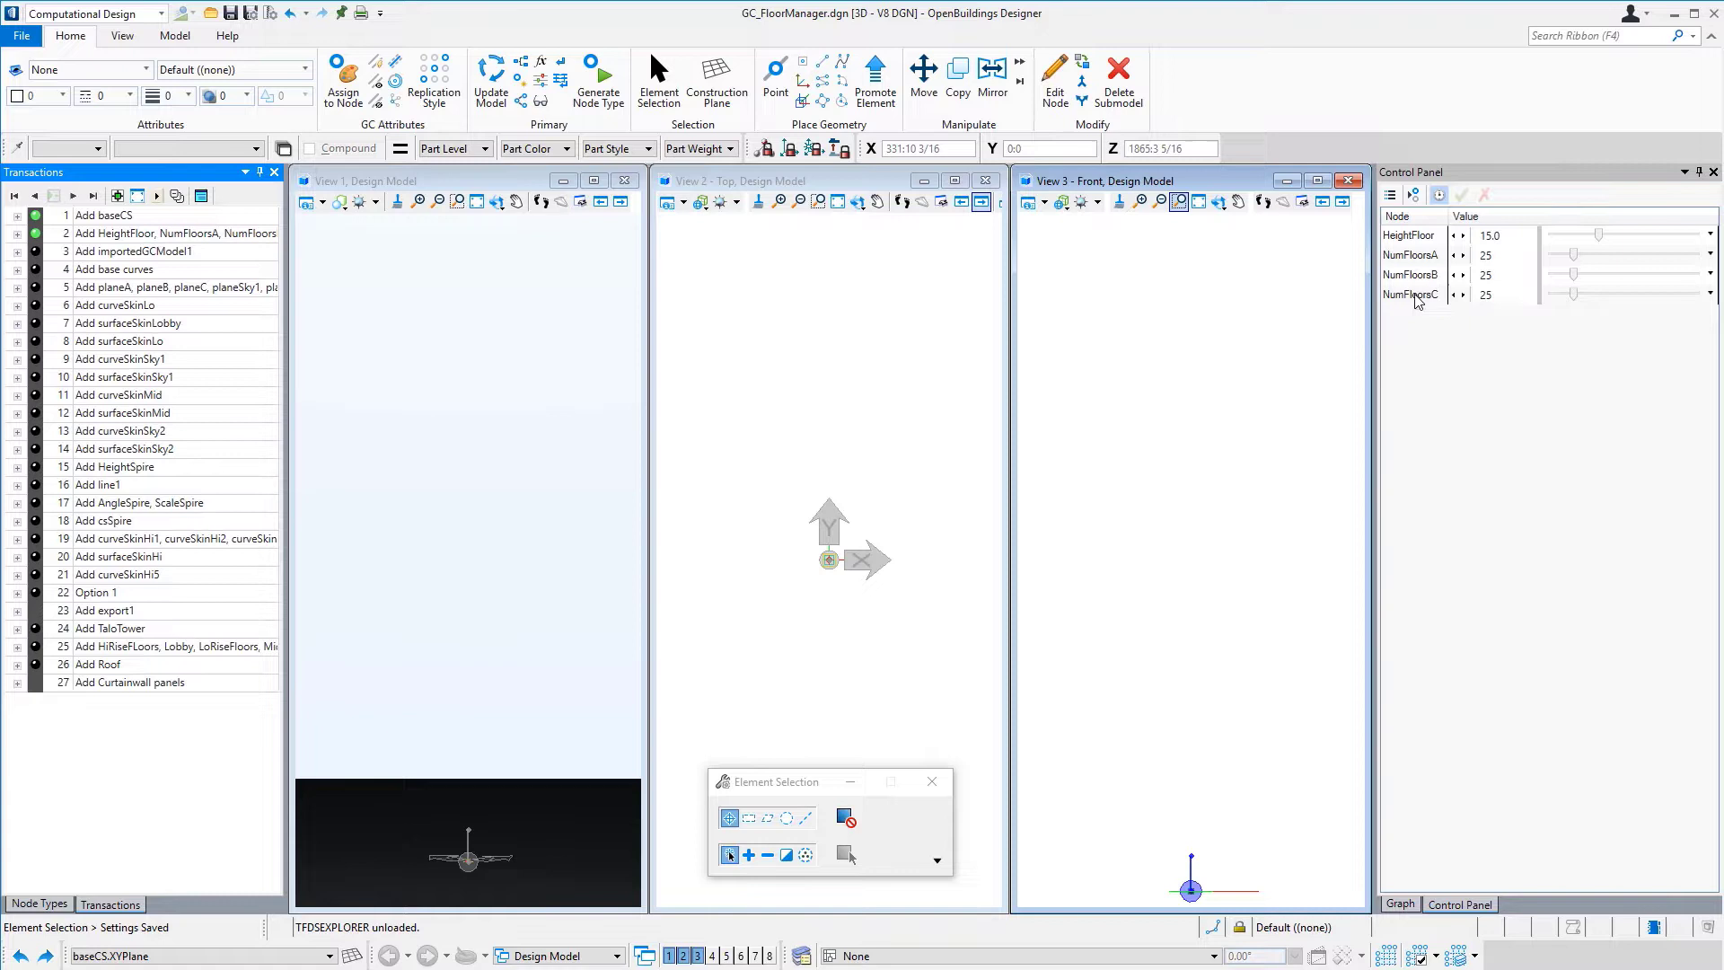
- Fit the first view and replay the importedGCModel1 step to bring in the base geometry
{"action": "left_click", "coordinate": [477, 201]}
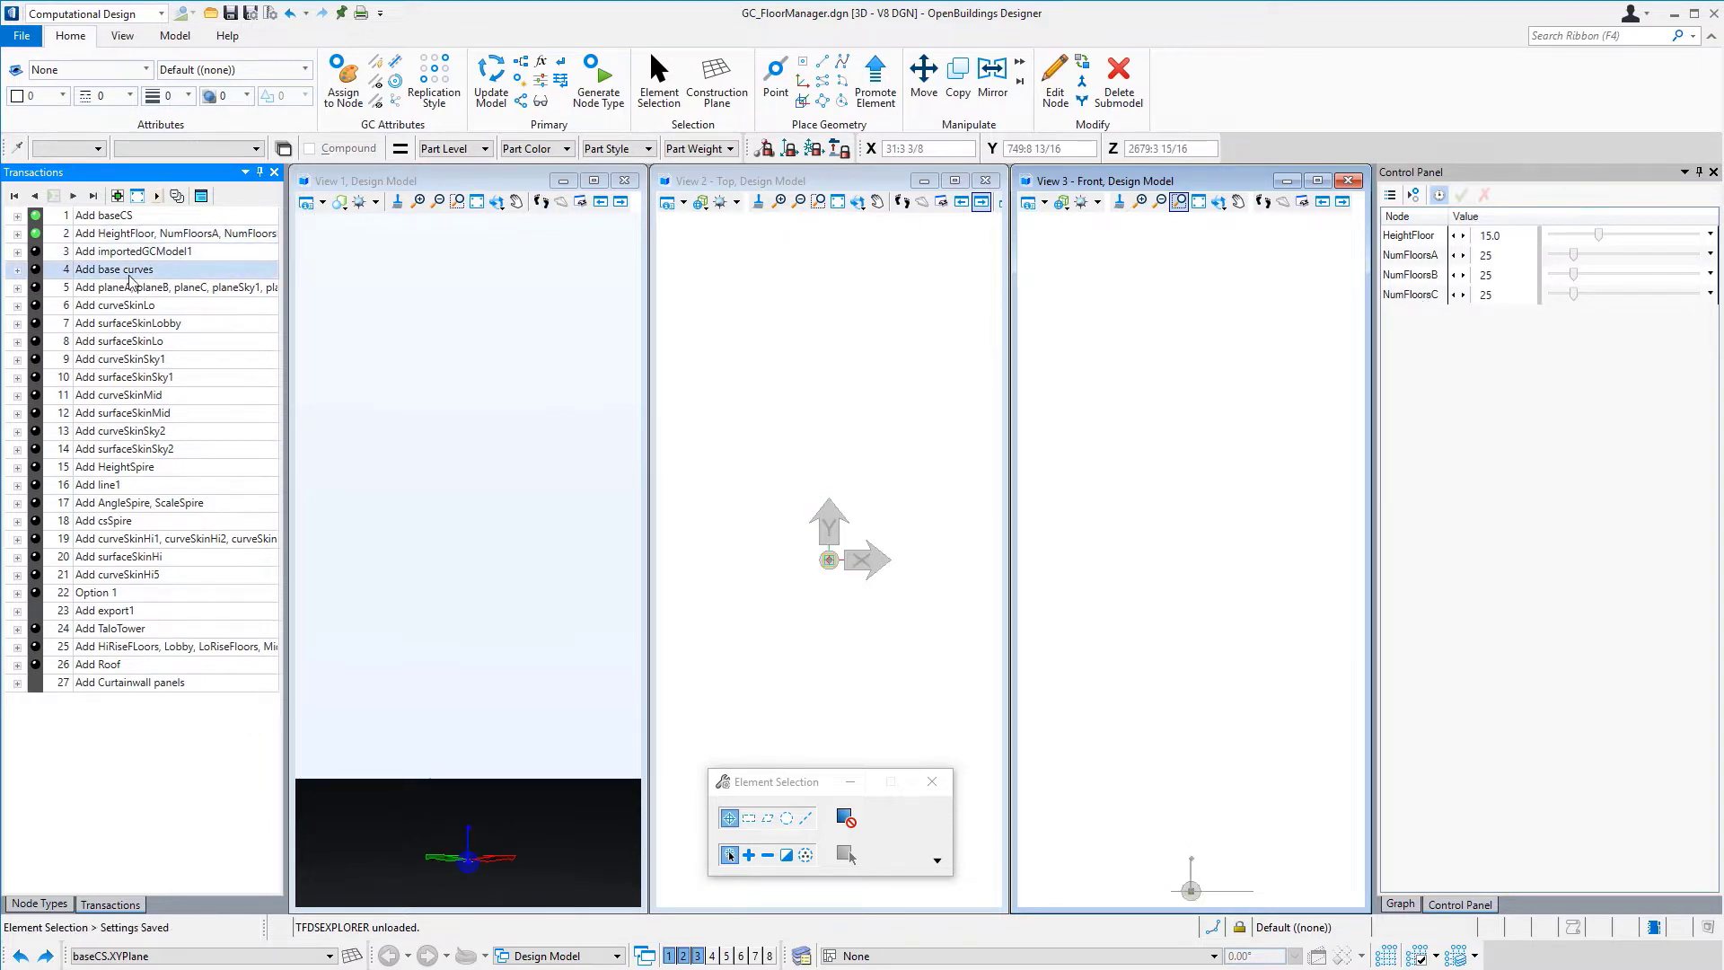
{"action": "left_click", "coordinate": [37, 252]}
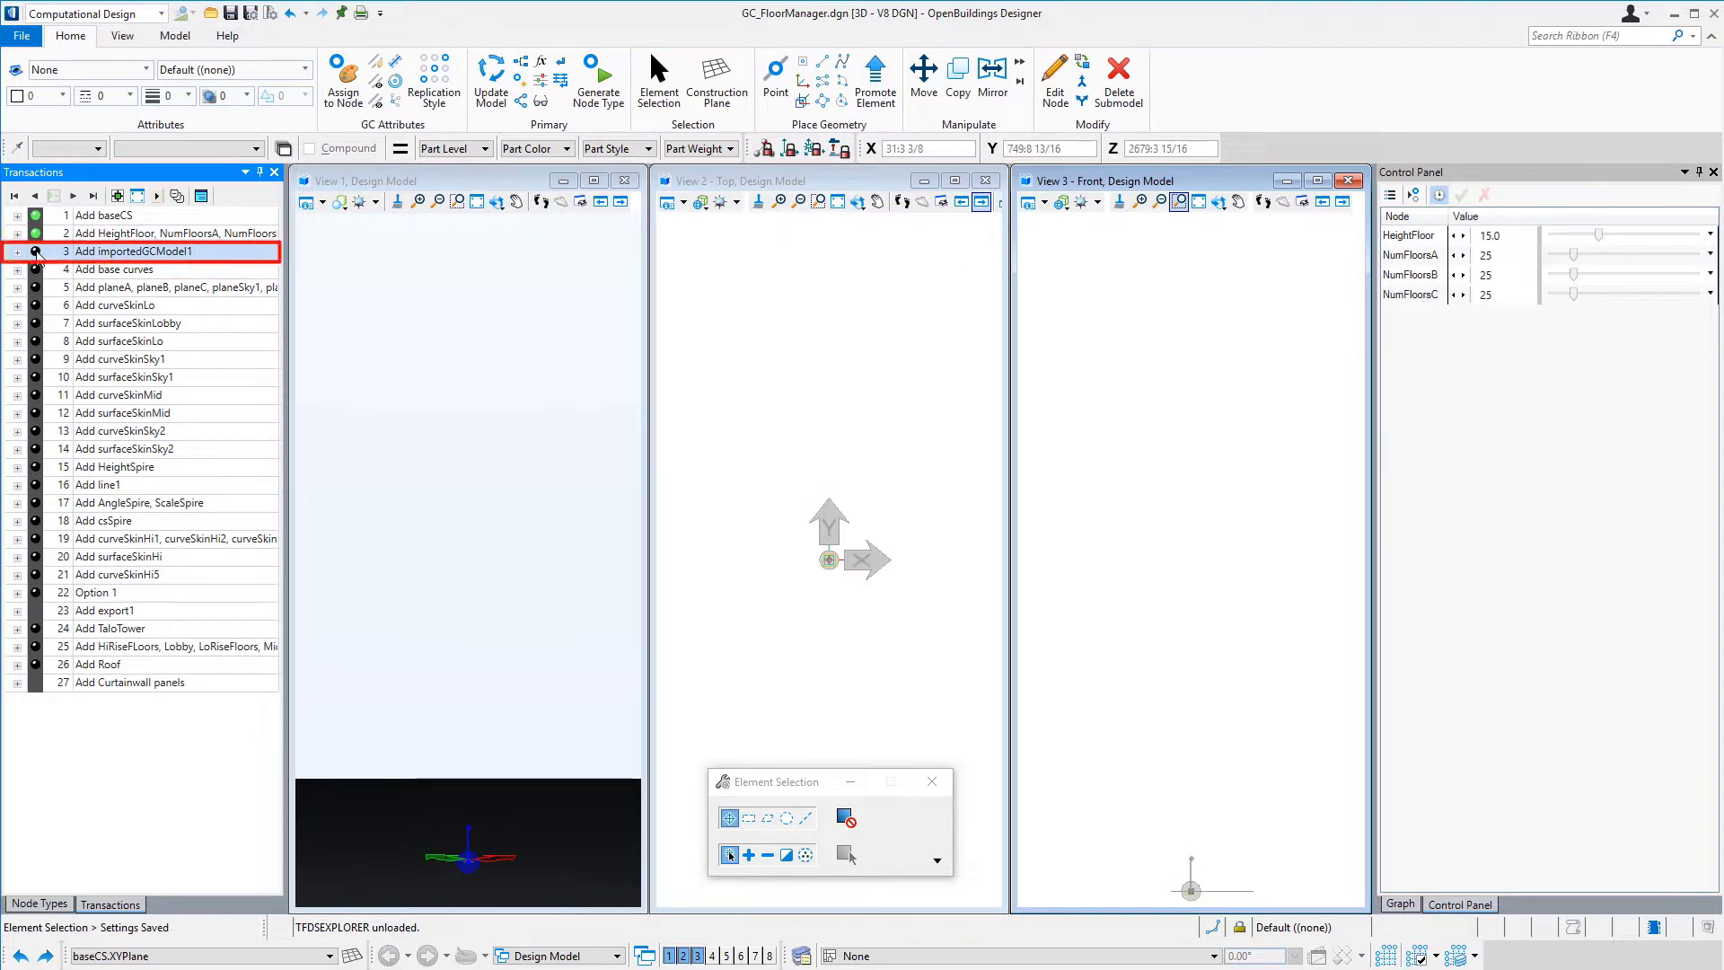
{"action": "left_click", "coordinate": [37, 256]}
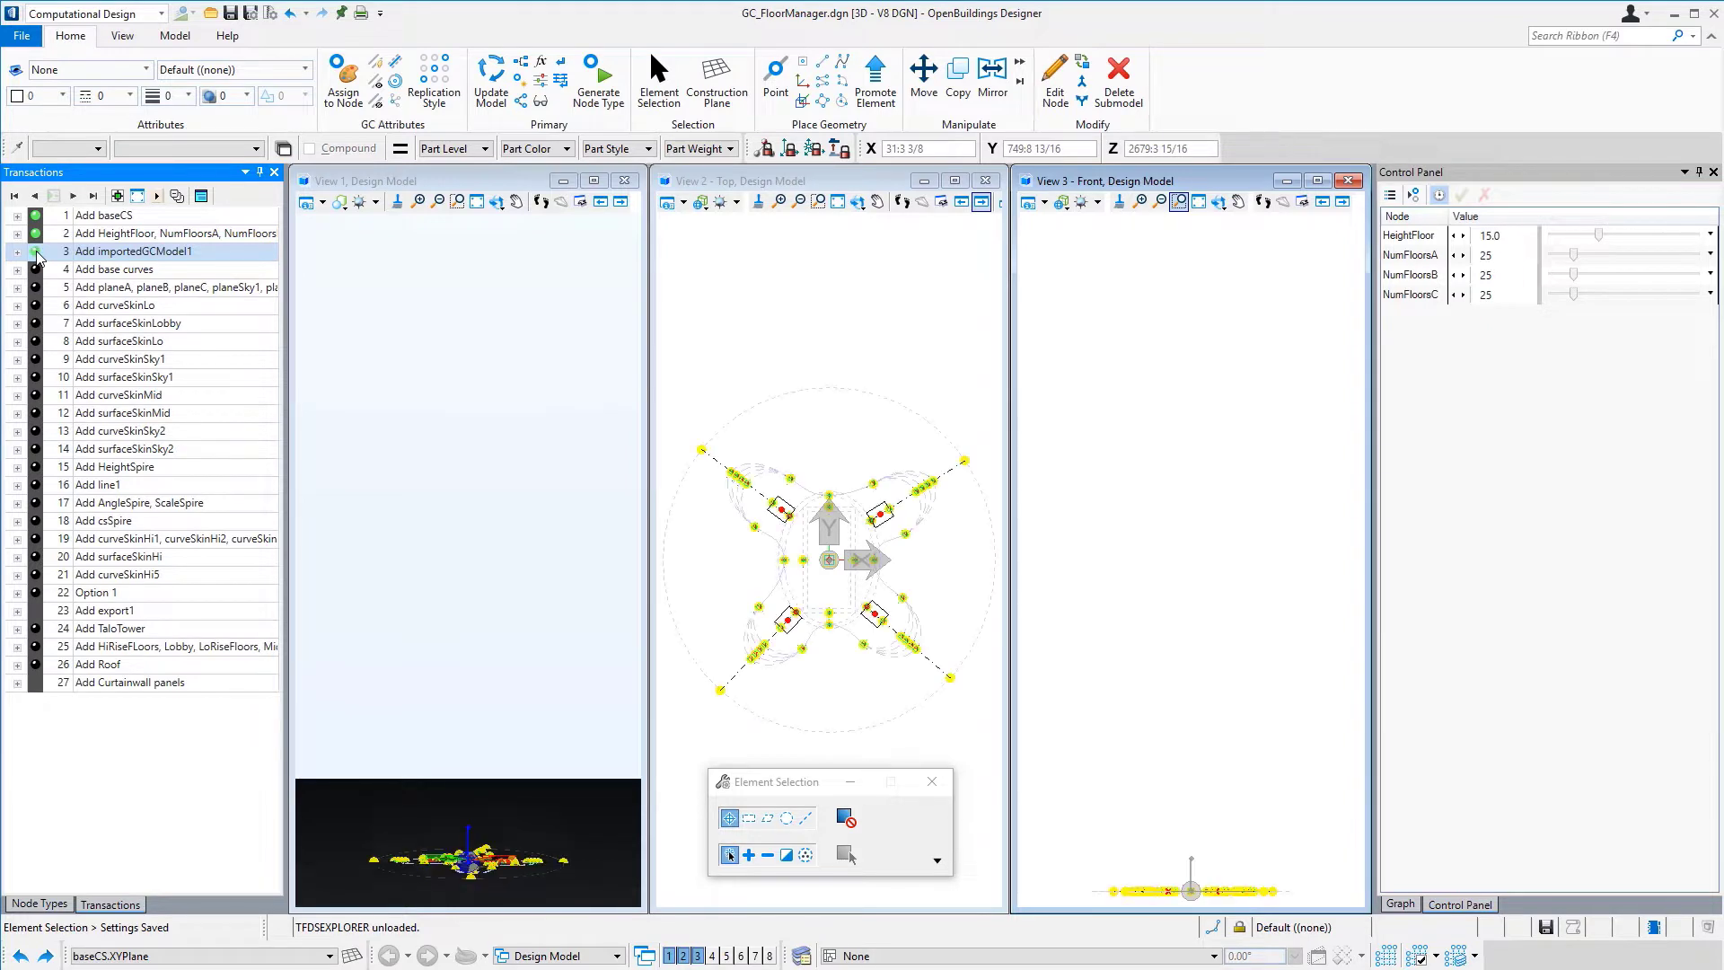
- Show the graph with importedGCModel1, baseCS, HeightFloor and NumFloors nodes, zoomed to read them
{"action": "left_click", "coordinate": [1401, 903]}
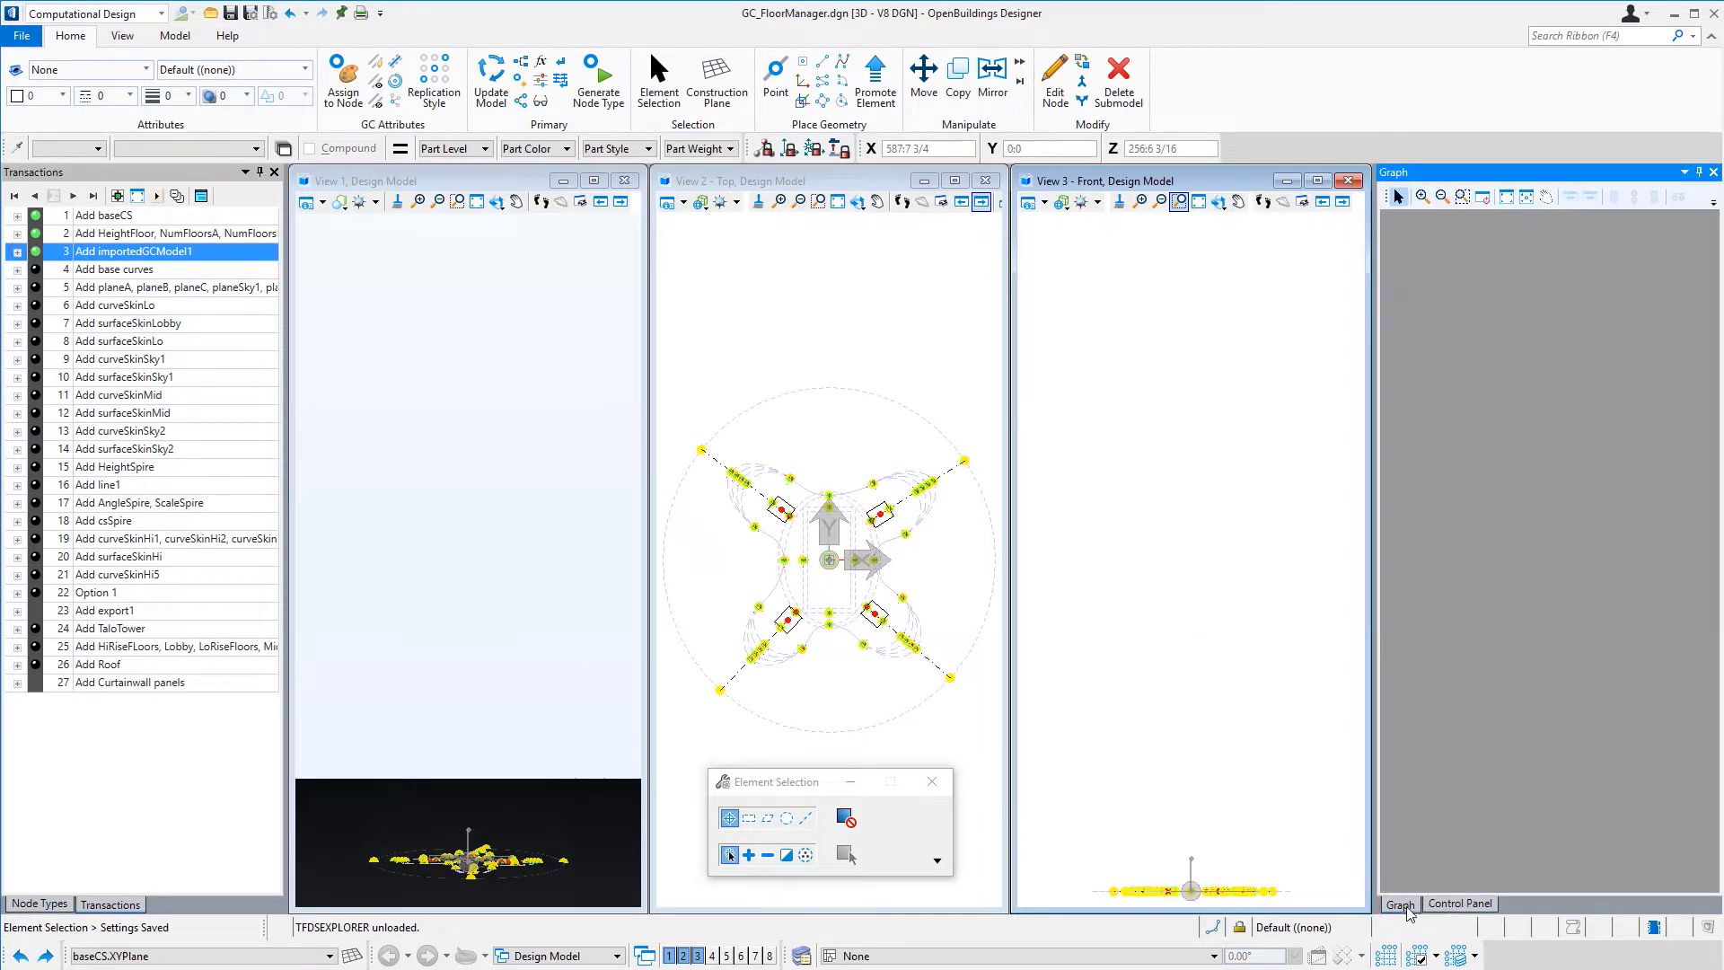
{"action": "left_click", "coordinate": [1506, 197]}
{"action": "scroll", "coordinate": [1681, 244], "scroll_direction": "up", "scroll_amount": 2}
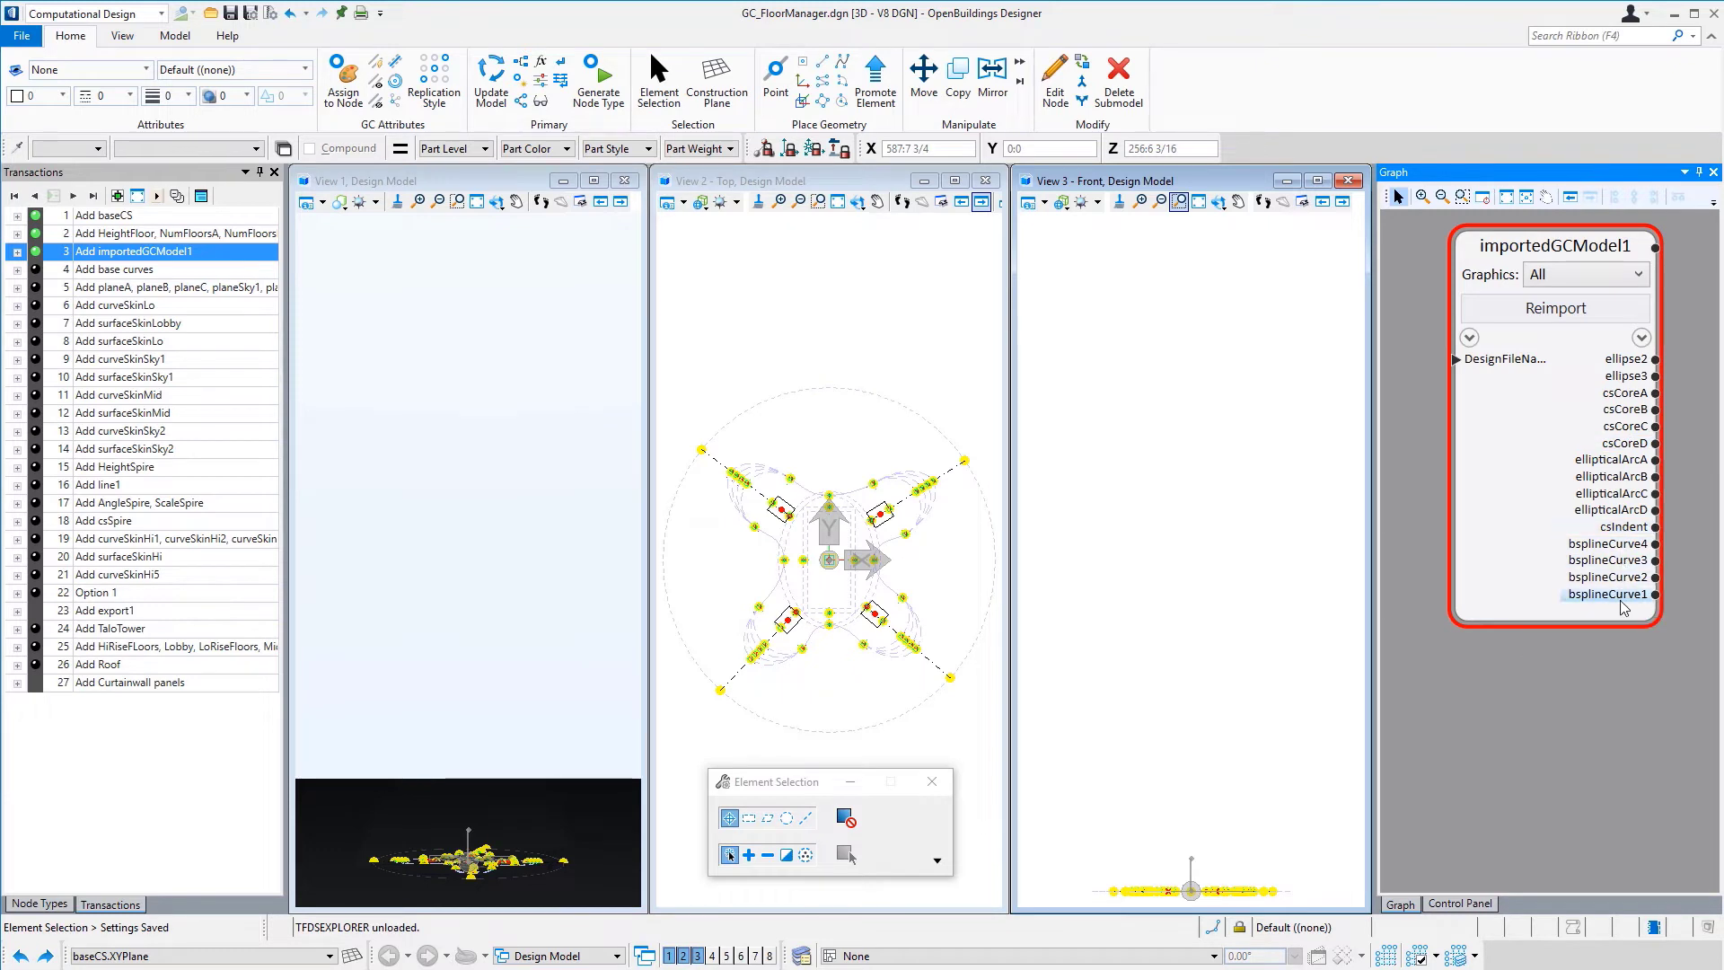
{"action": "scroll", "coordinate": [1622, 661], "scroll_direction": "down", "scroll_amount": 3}
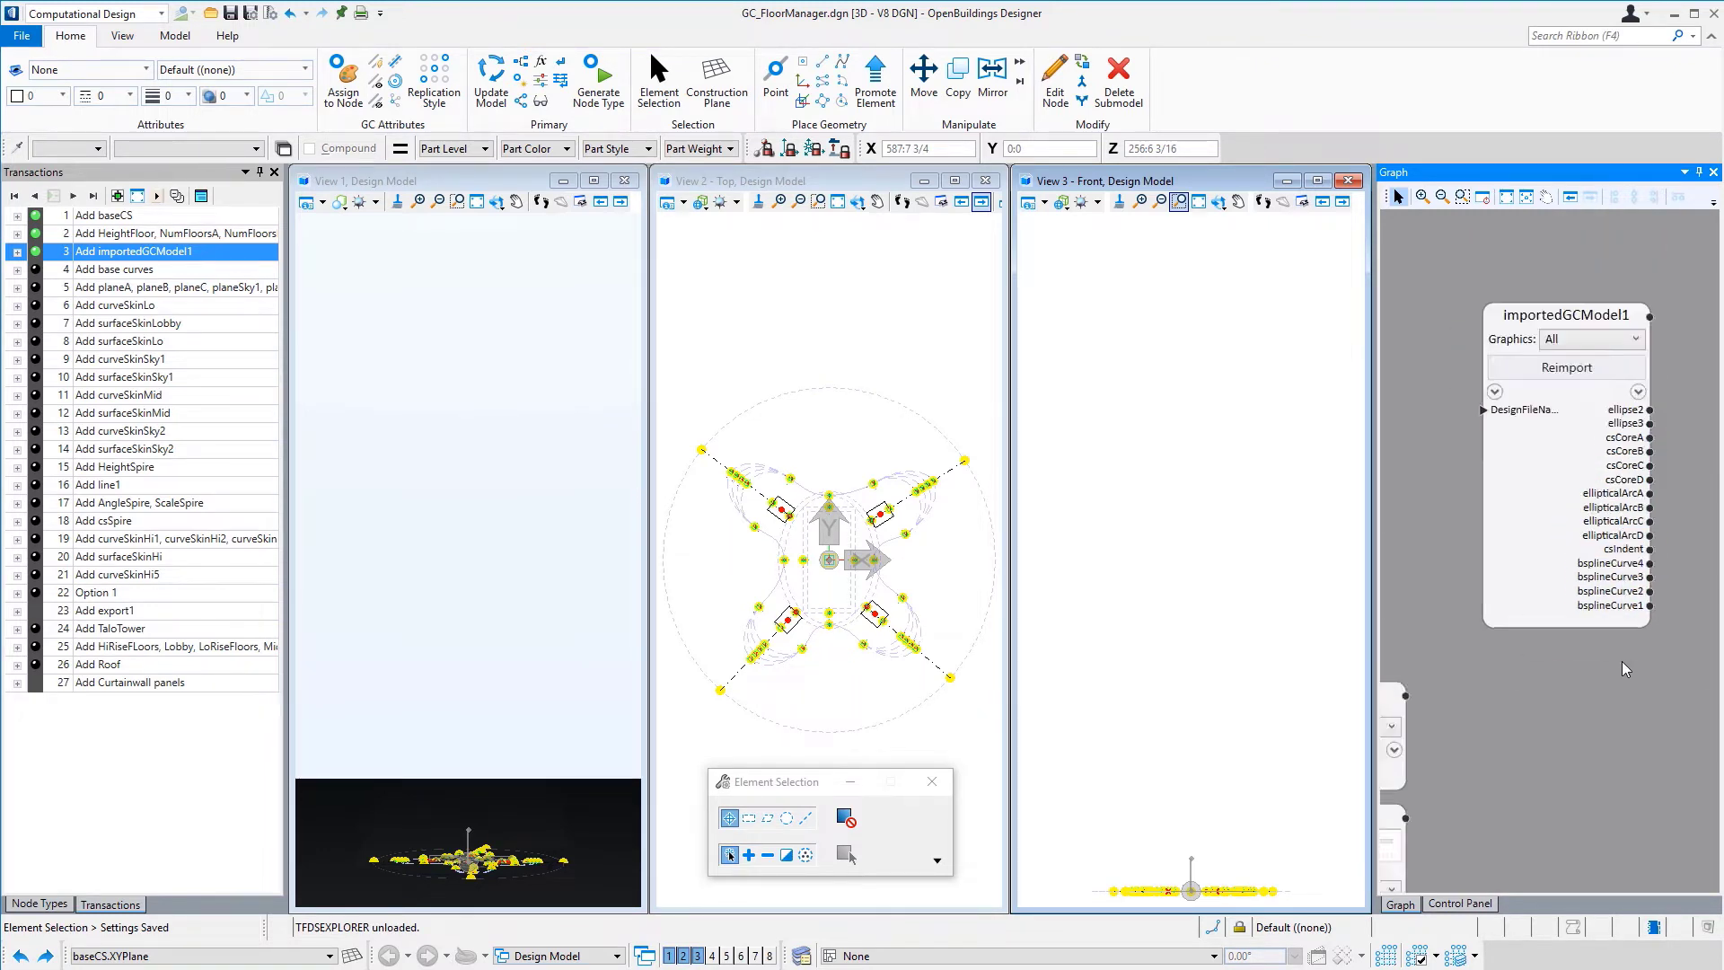
{"action": "scroll", "coordinate": [1576, 779], "scroll_direction": "up", "scroll_amount": 1}
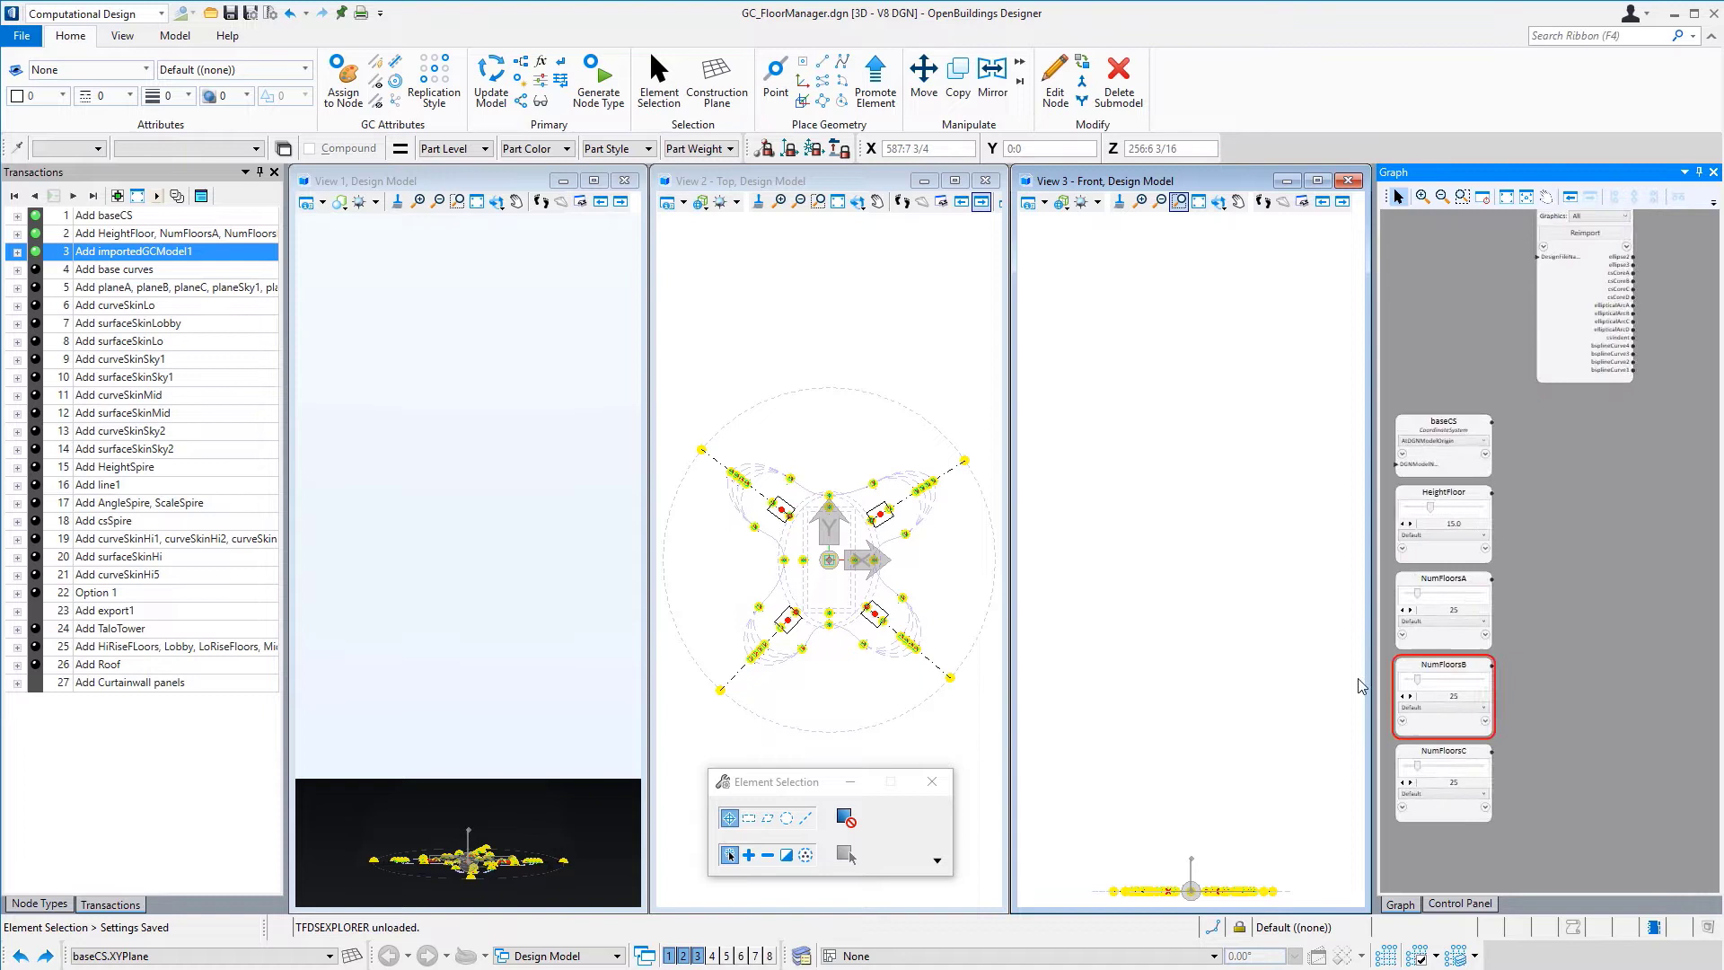
- Replay the base curves, floor slabs, lobby, lower and first sky skin steps through surfaceSkinSky1
{"action": "left_click", "coordinate": [36, 269]}
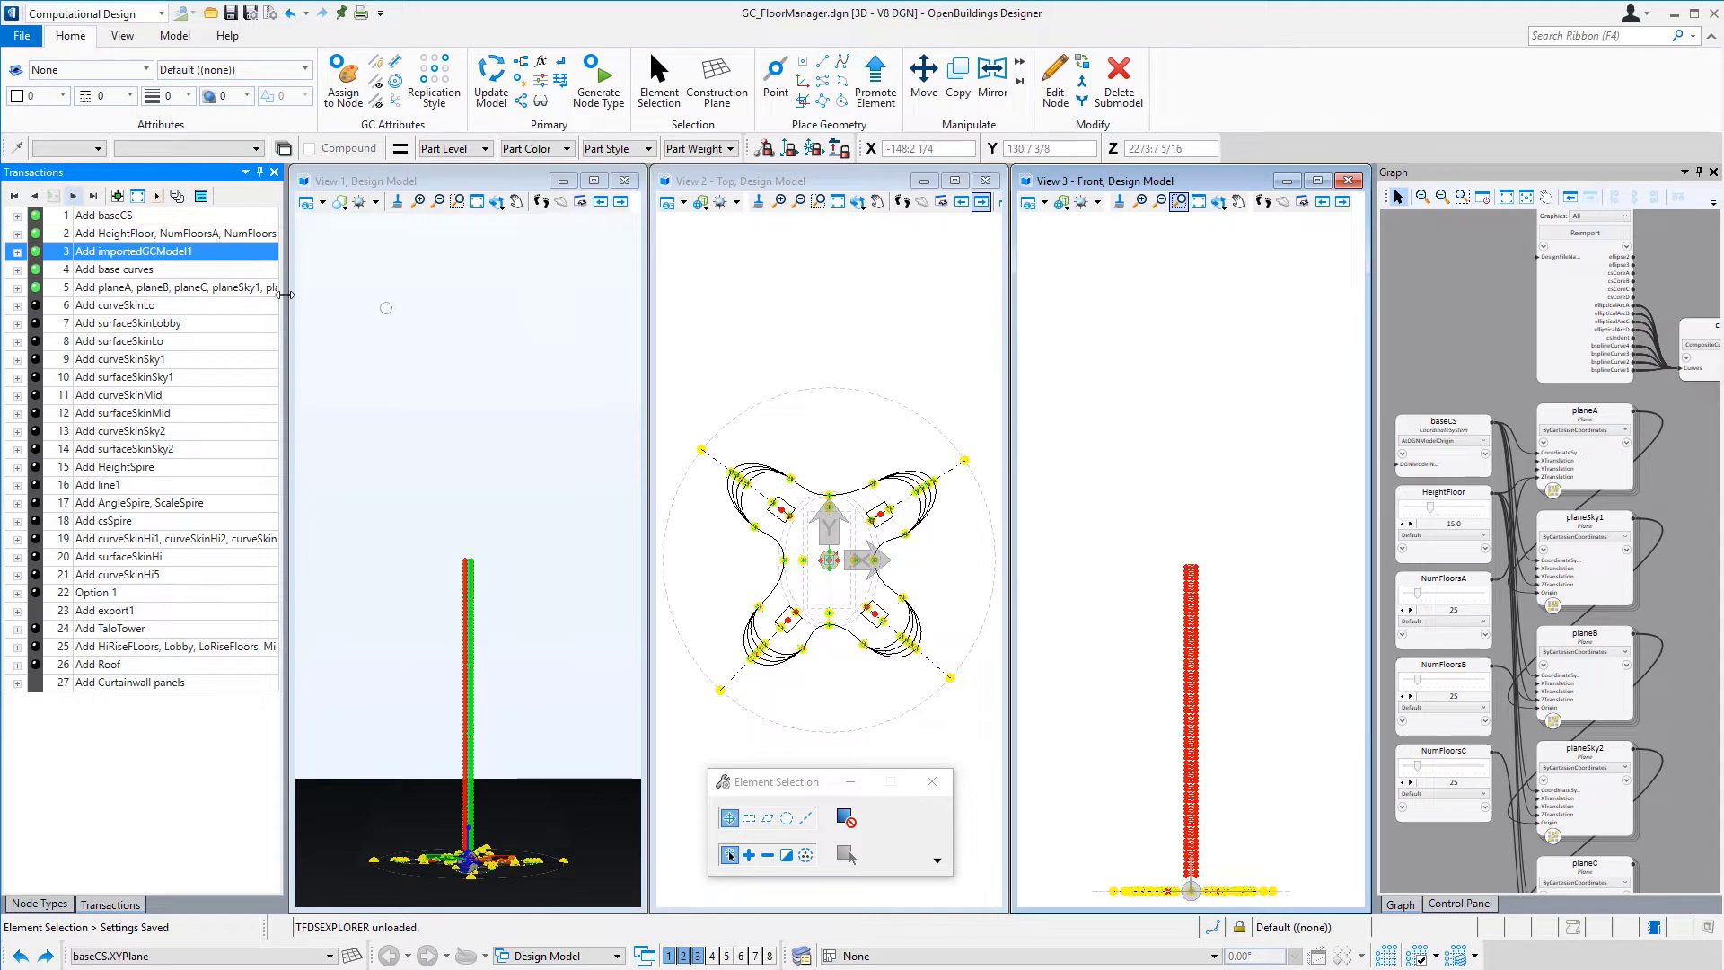
{"action": "left_click", "coordinate": [38, 305]}
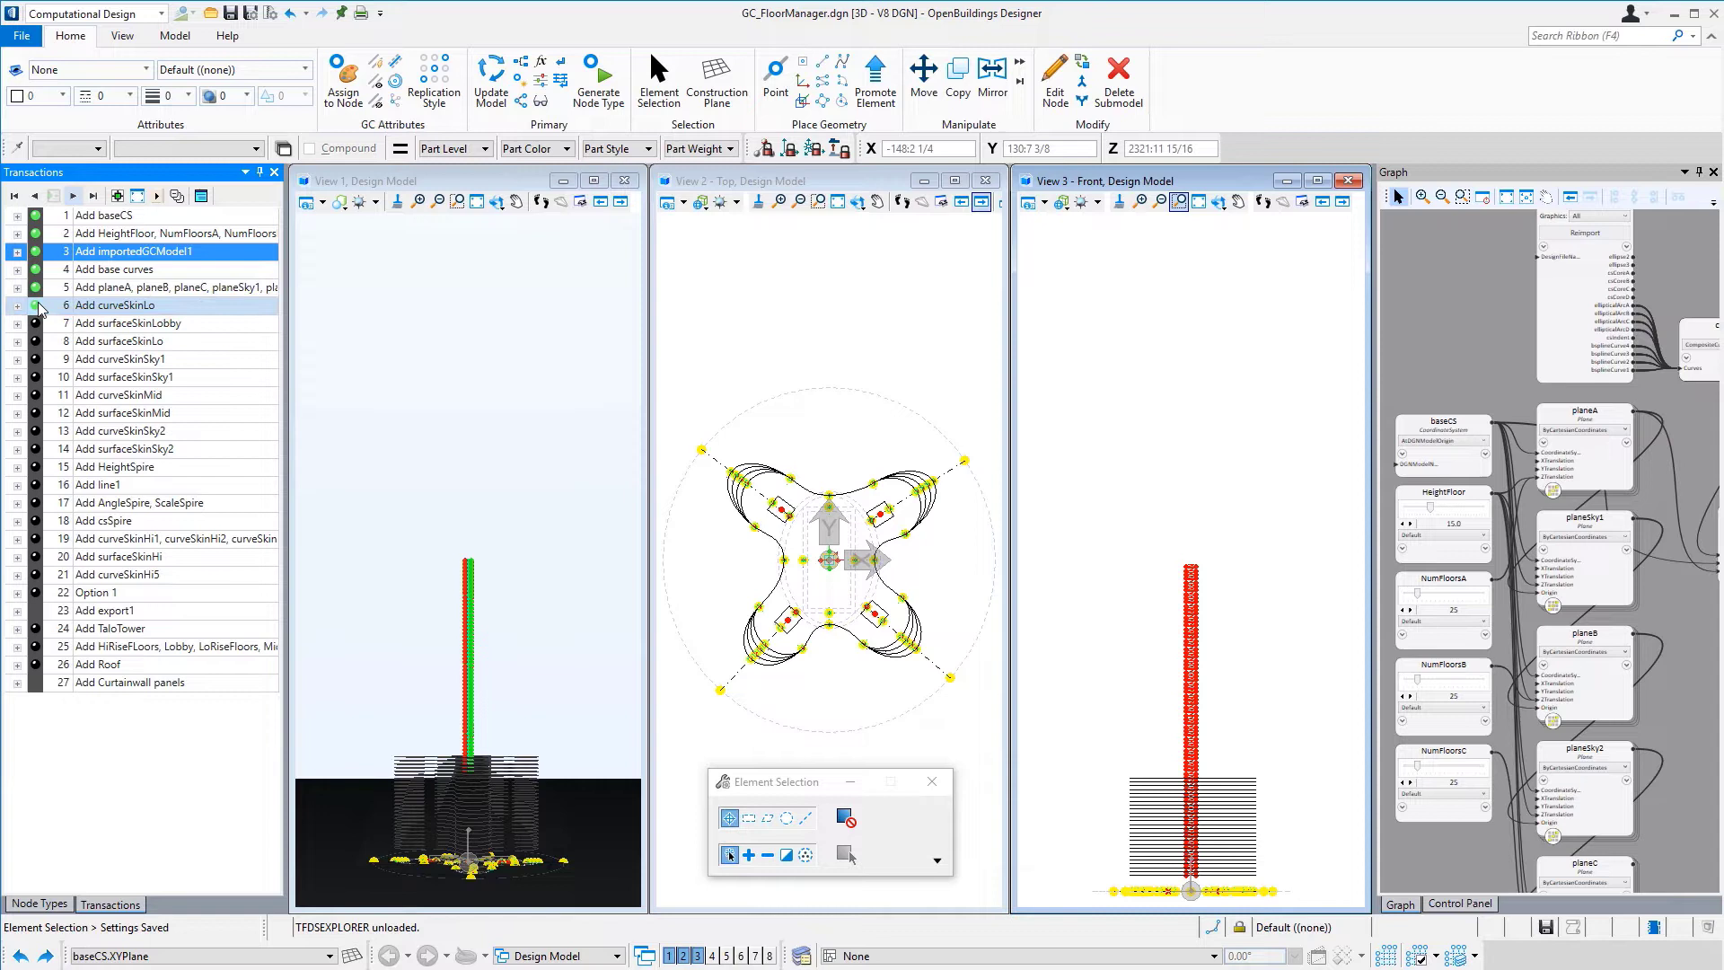
{"action": "left_click", "coordinate": [37, 323]}
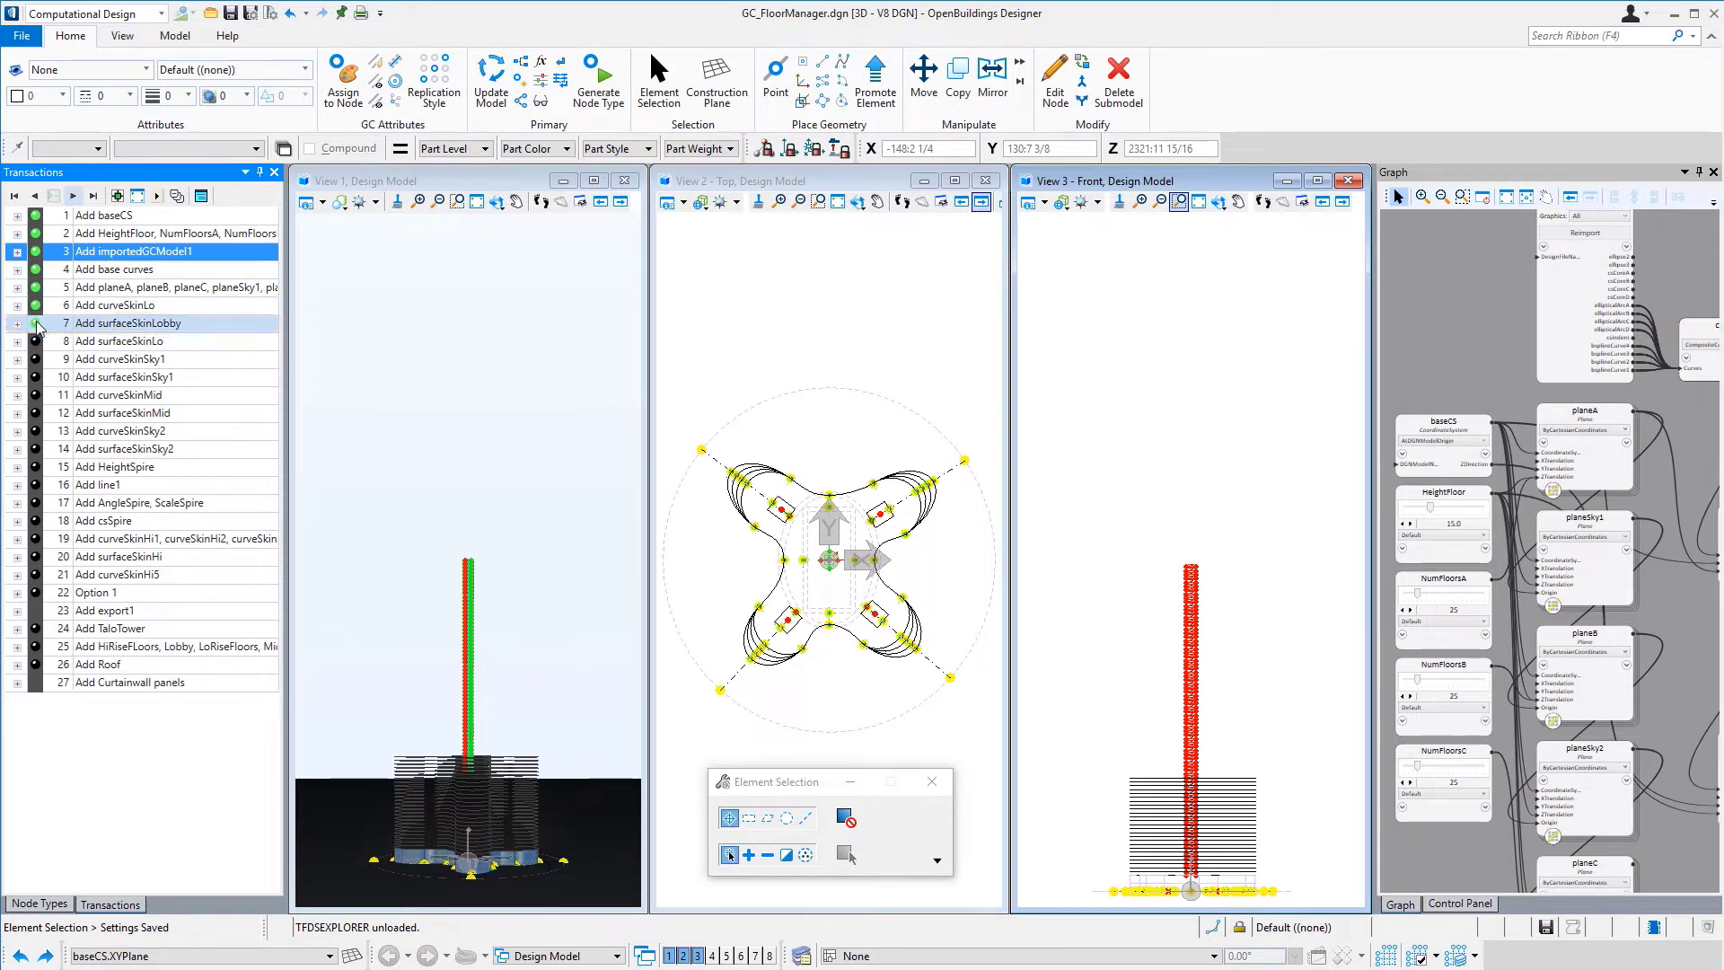
{"action": "left_click", "coordinate": [37, 341]}
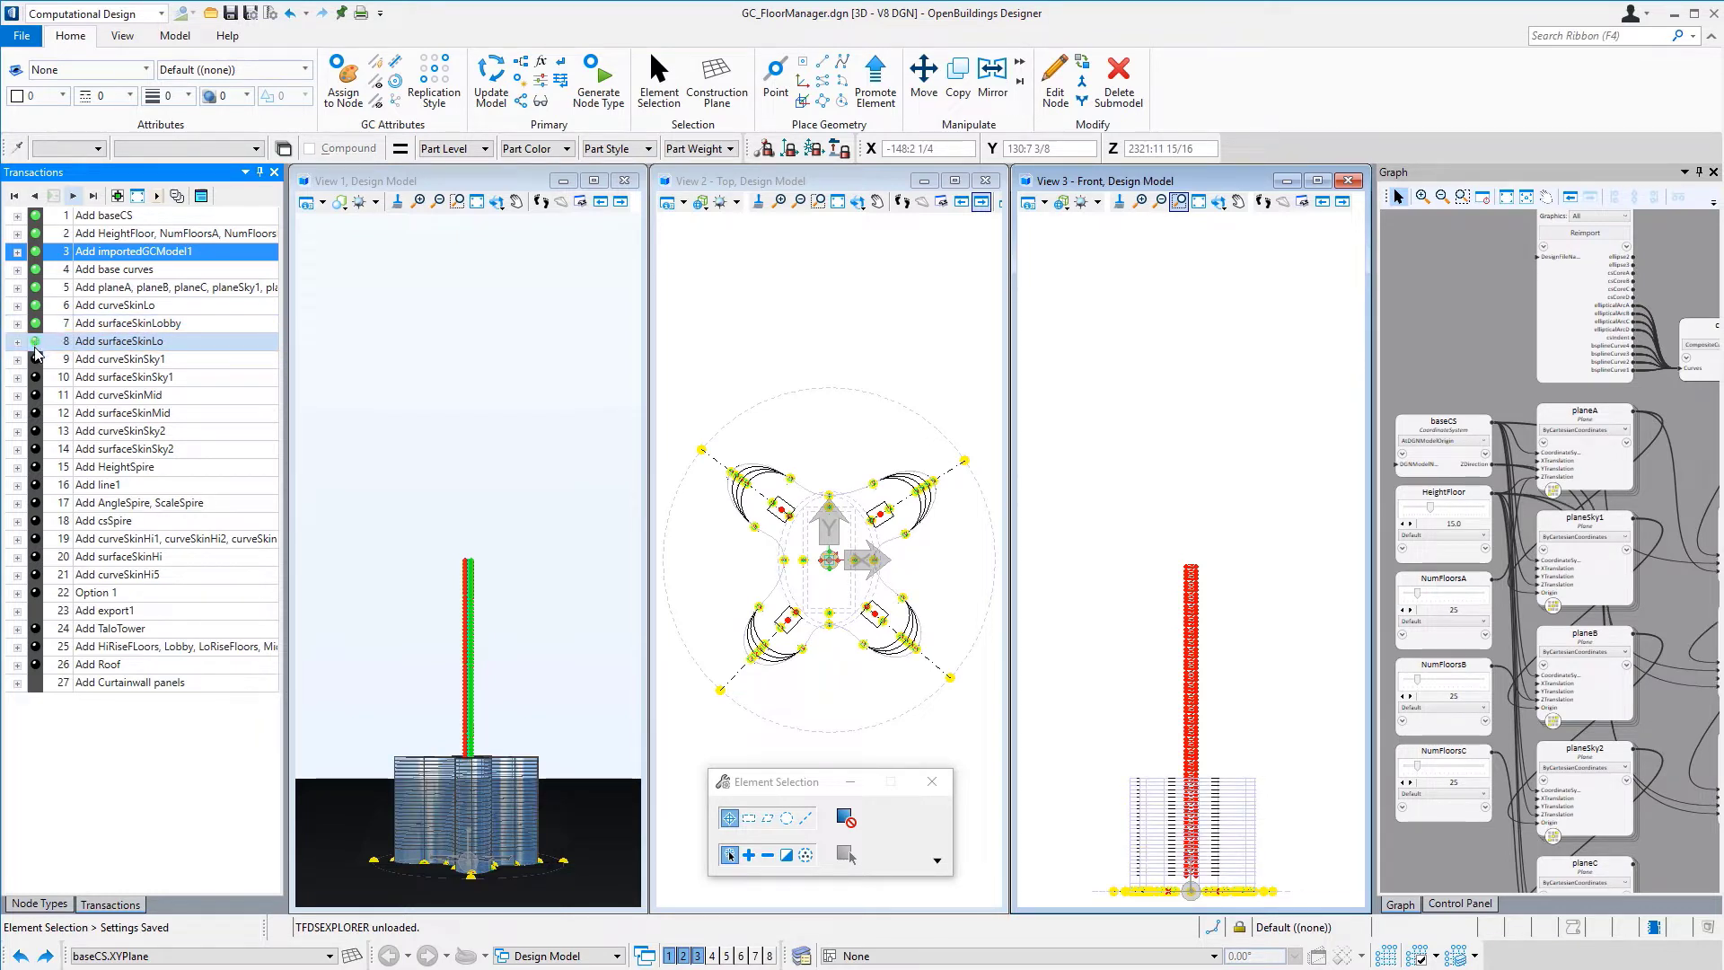
{"action": "left_click", "coordinate": [37, 359]}
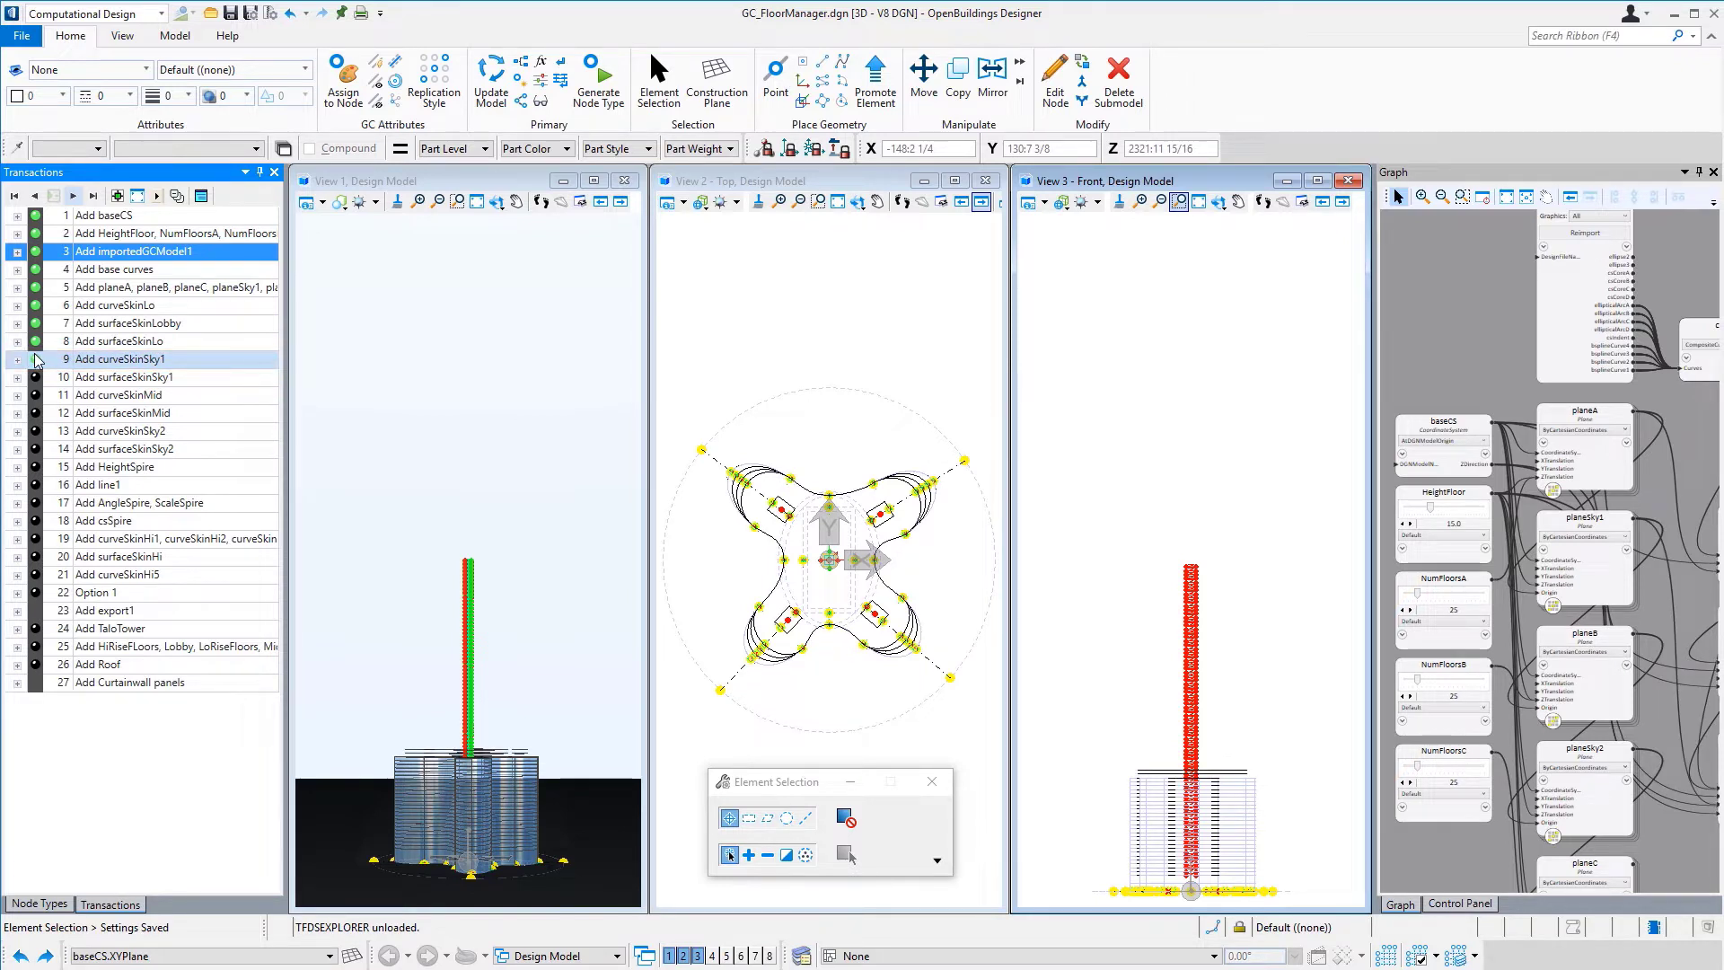
{"action": "left_click", "coordinate": [37, 377]}
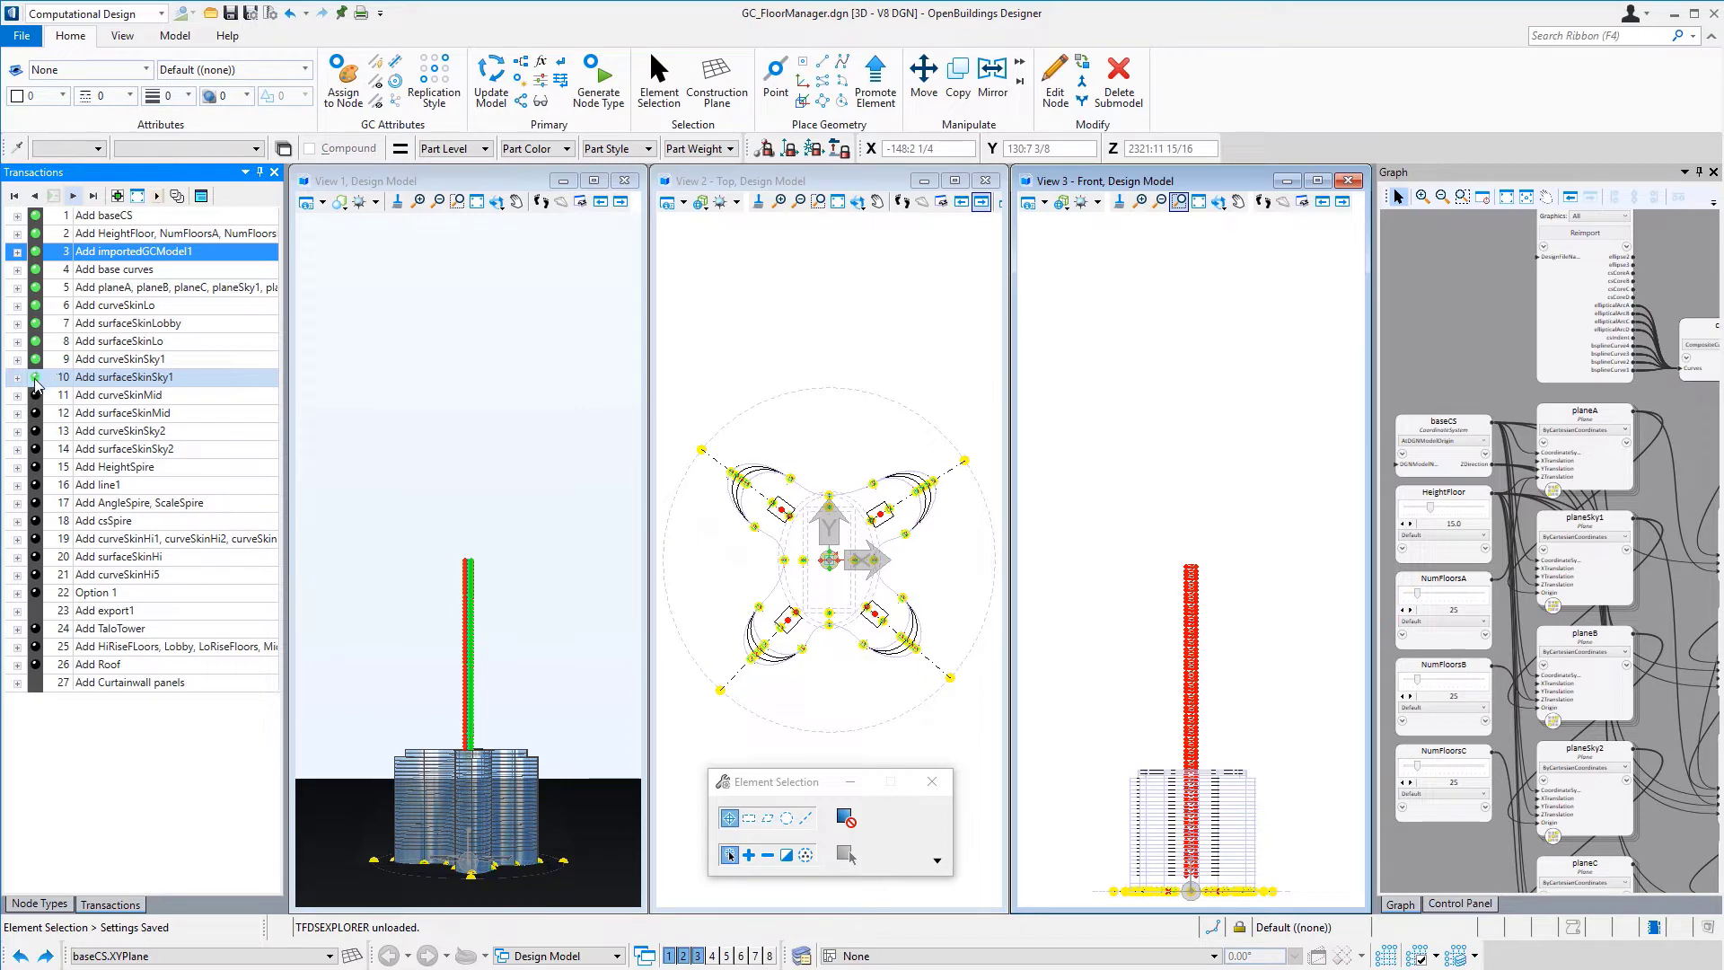
- Play the middle and second sky skin steps, then the remaining steps through curveSkinHi5
{"action": "left_click", "coordinate": [35, 395]}
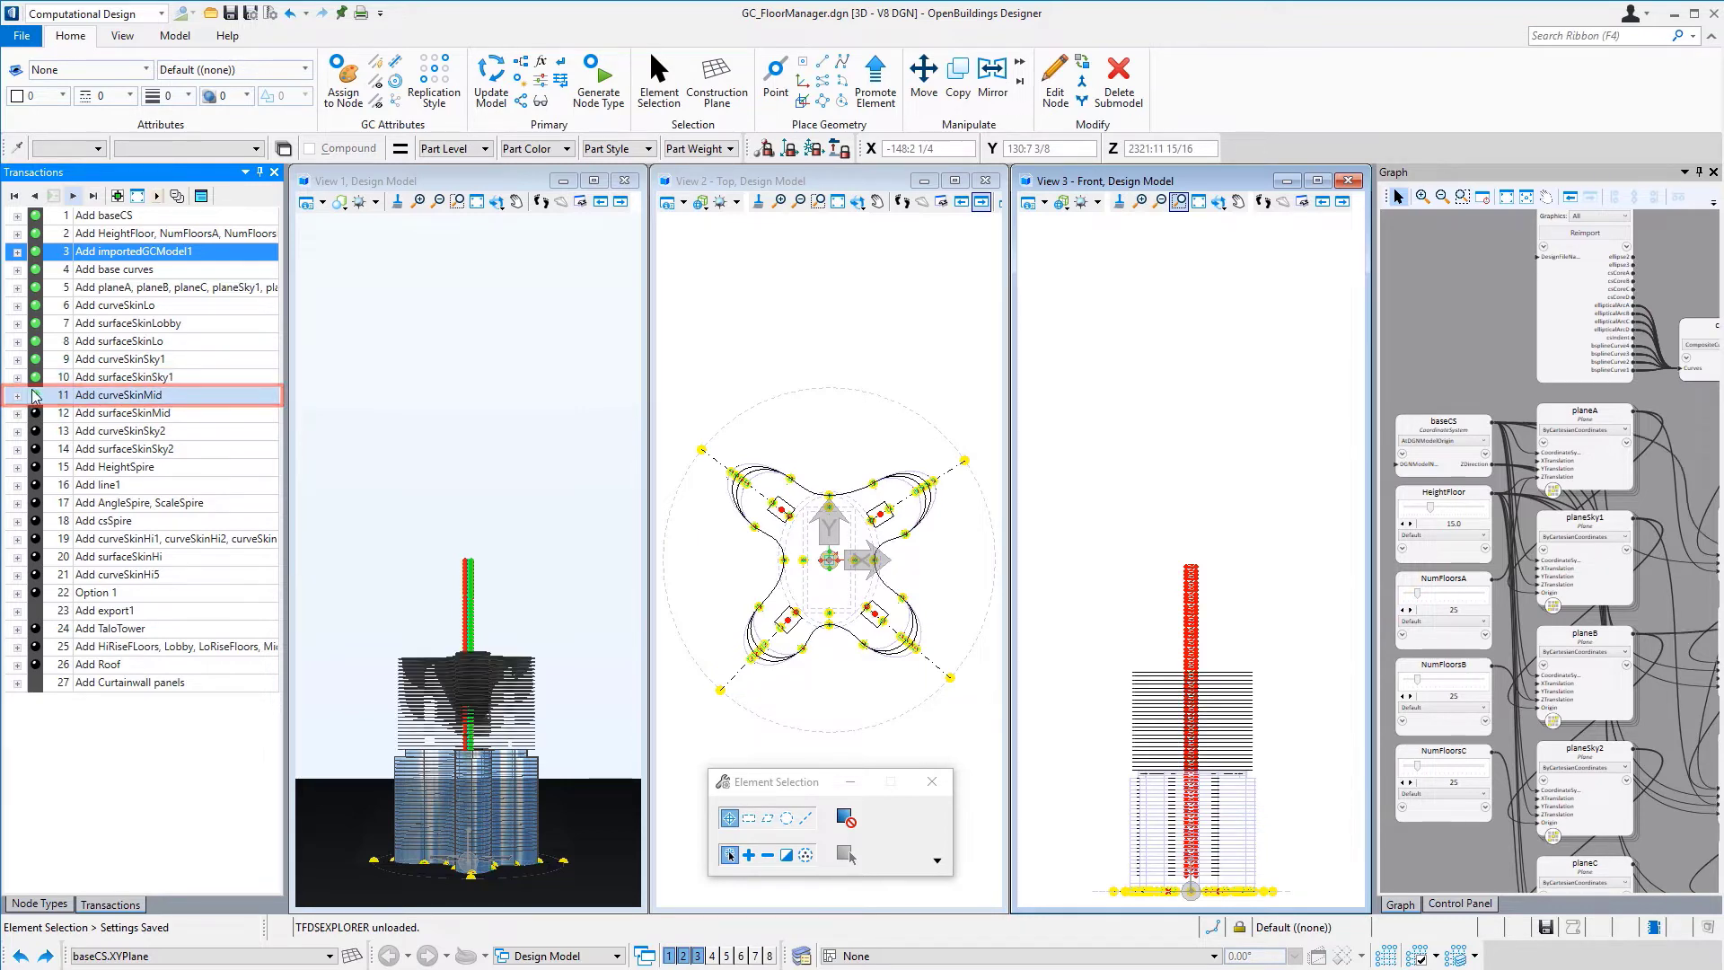
{"action": "left_click", "coordinate": [36, 414]}
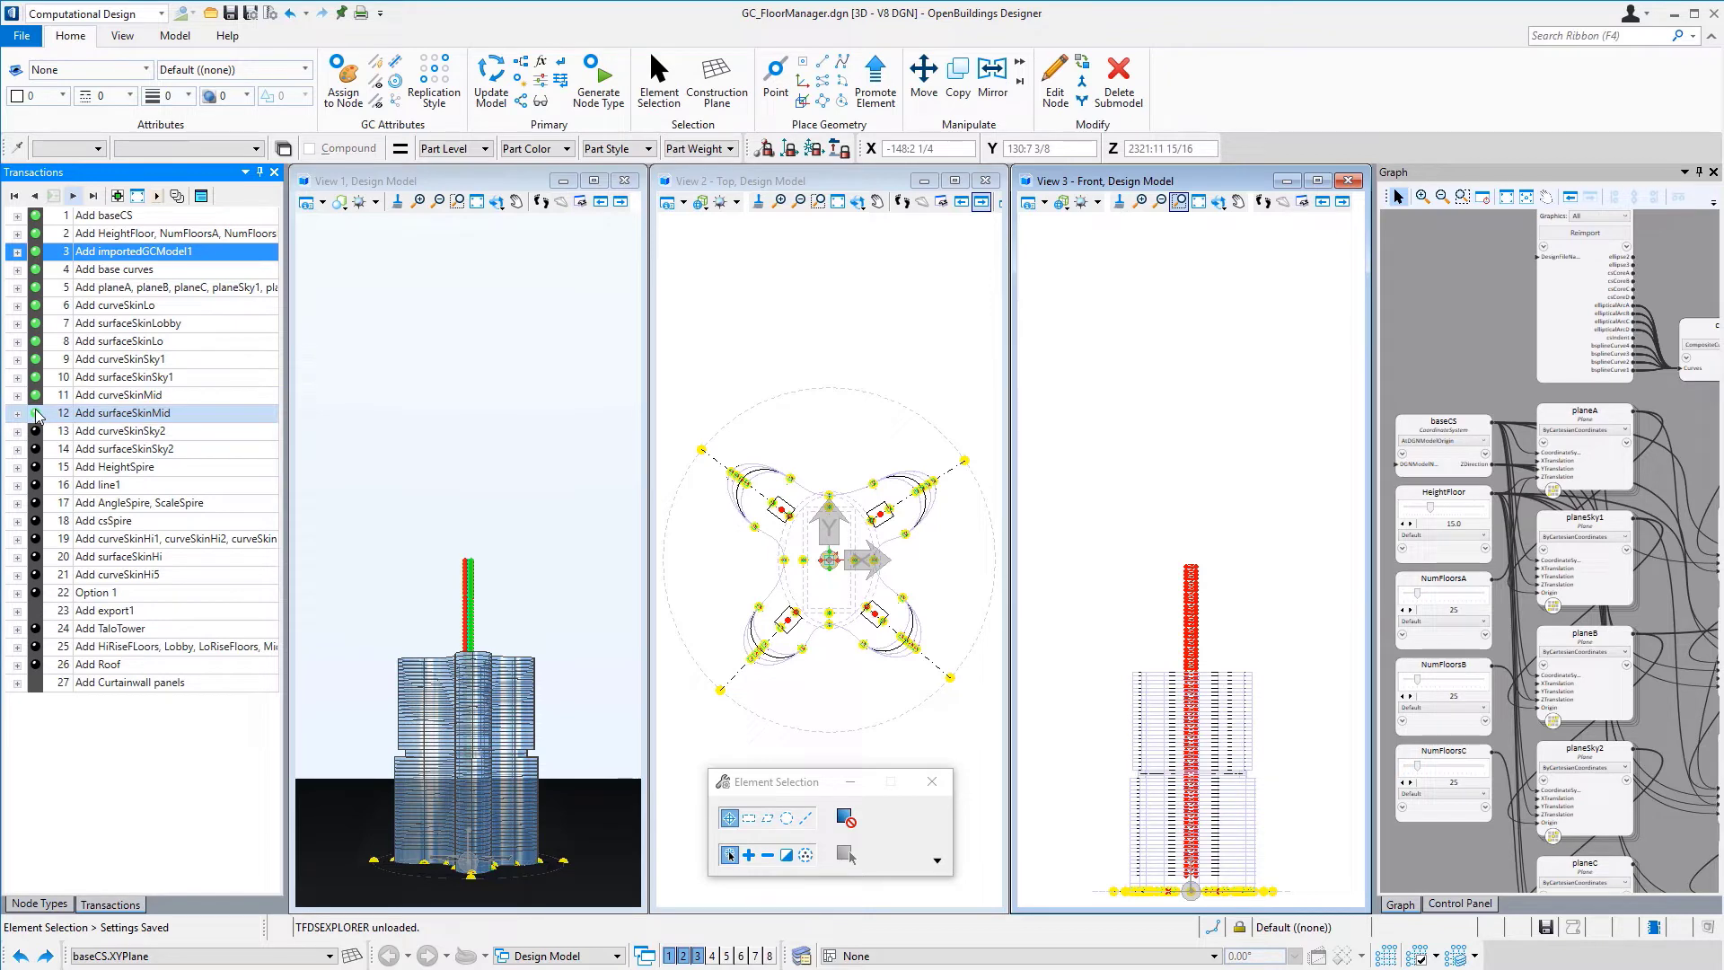
{"action": "left_click", "coordinate": [36, 432]}
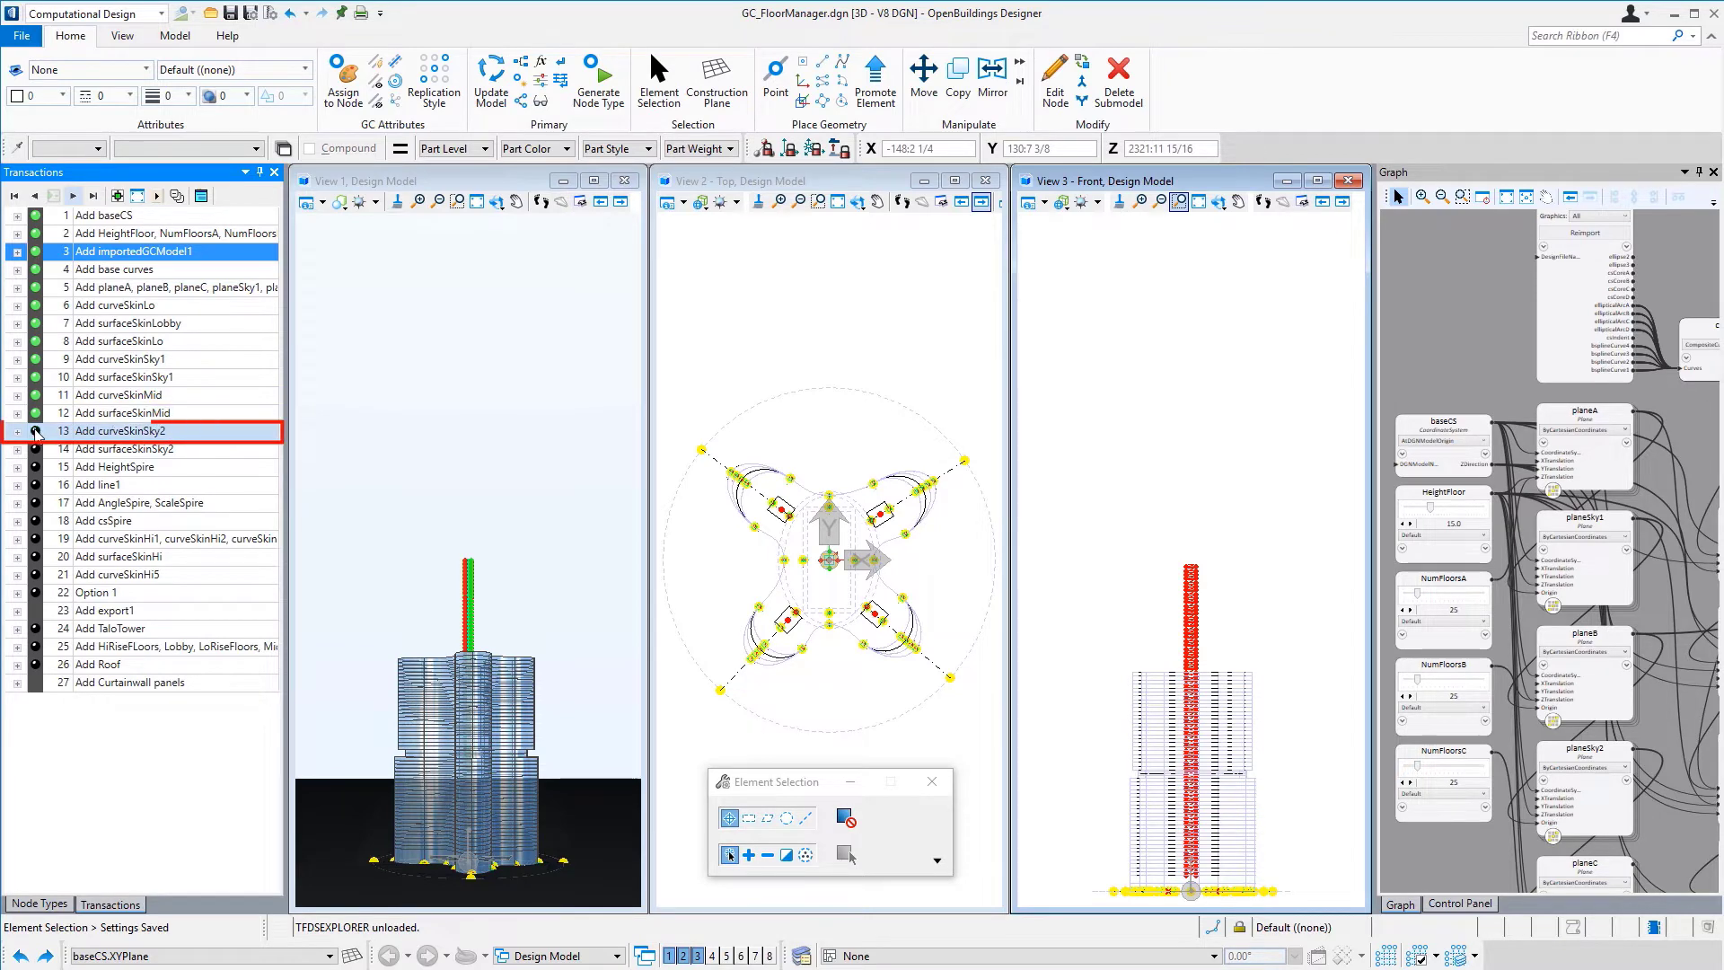
{"action": "left_click", "coordinate": [35, 448]}
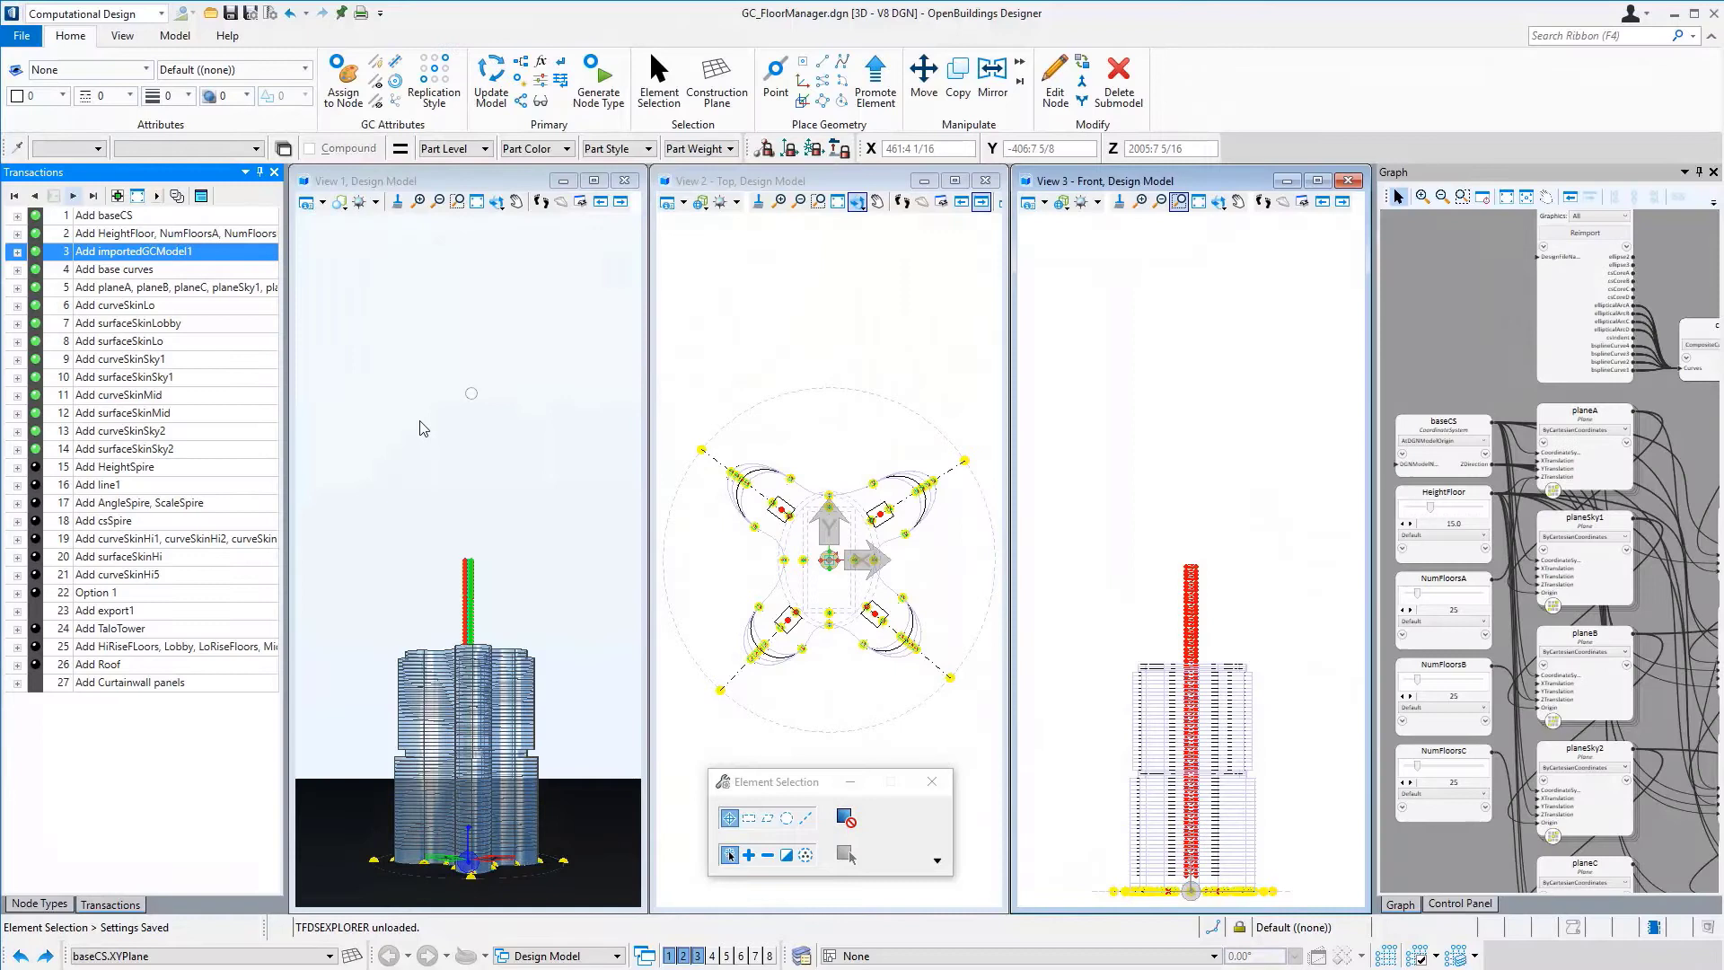
{"action": "left_click", "coordinate": [36, 579]}
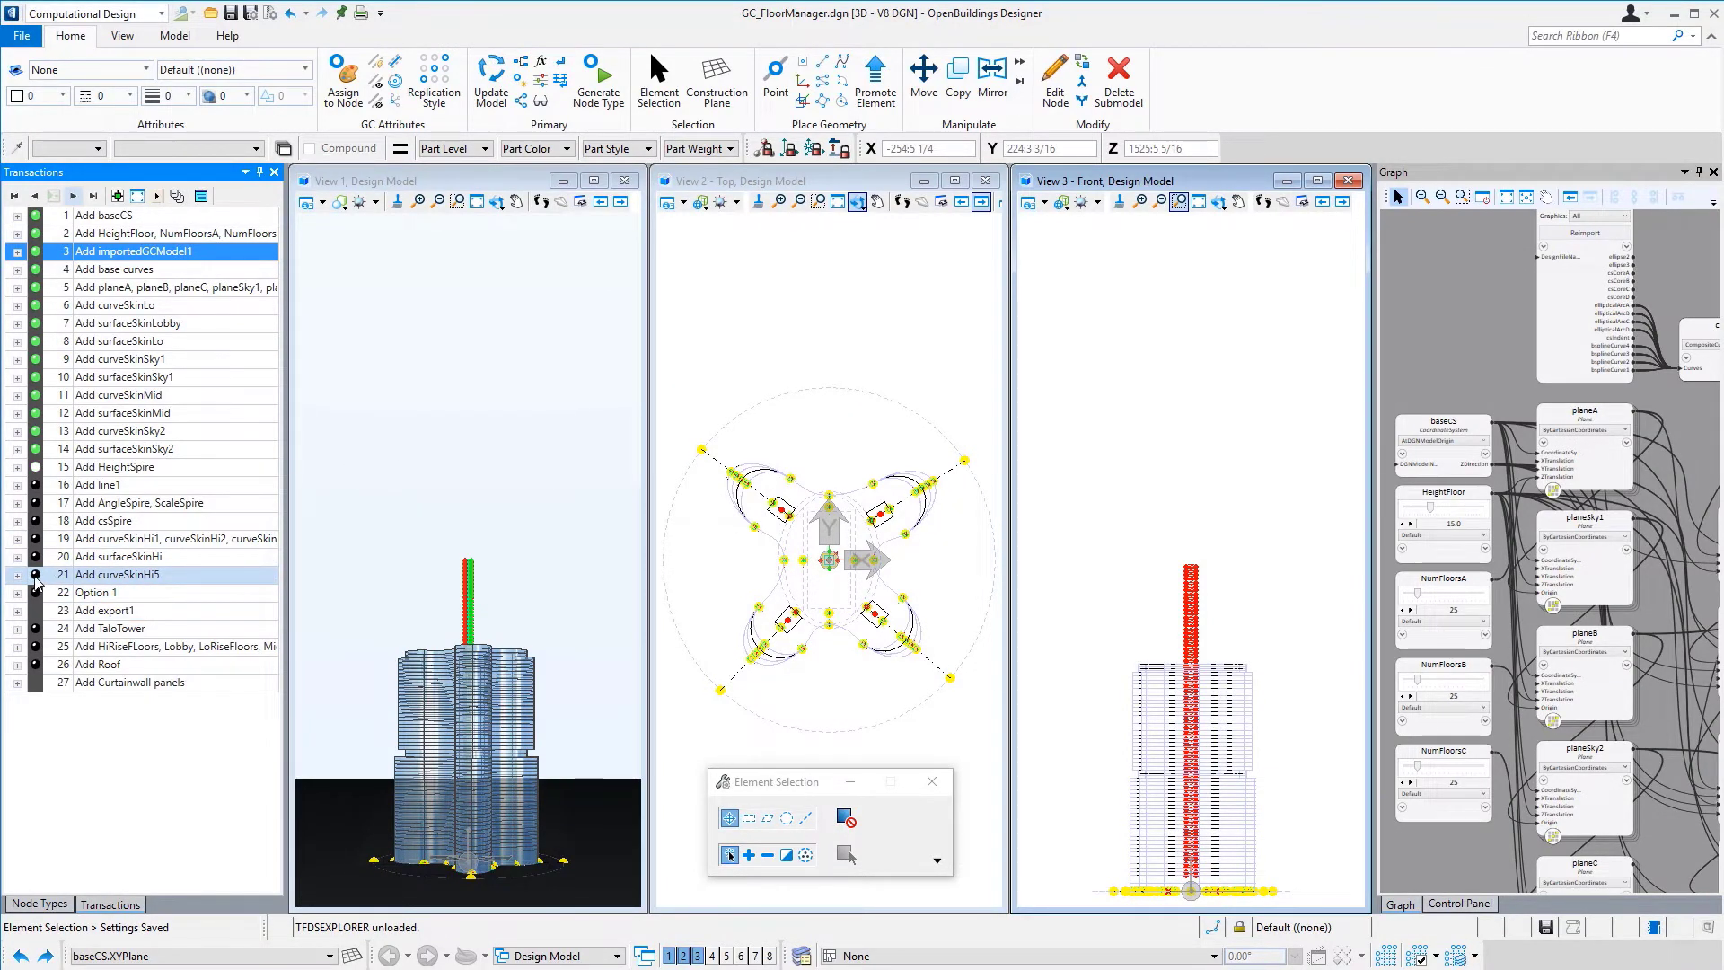
{"action": "left_click", "coordinate": [34, 576]}
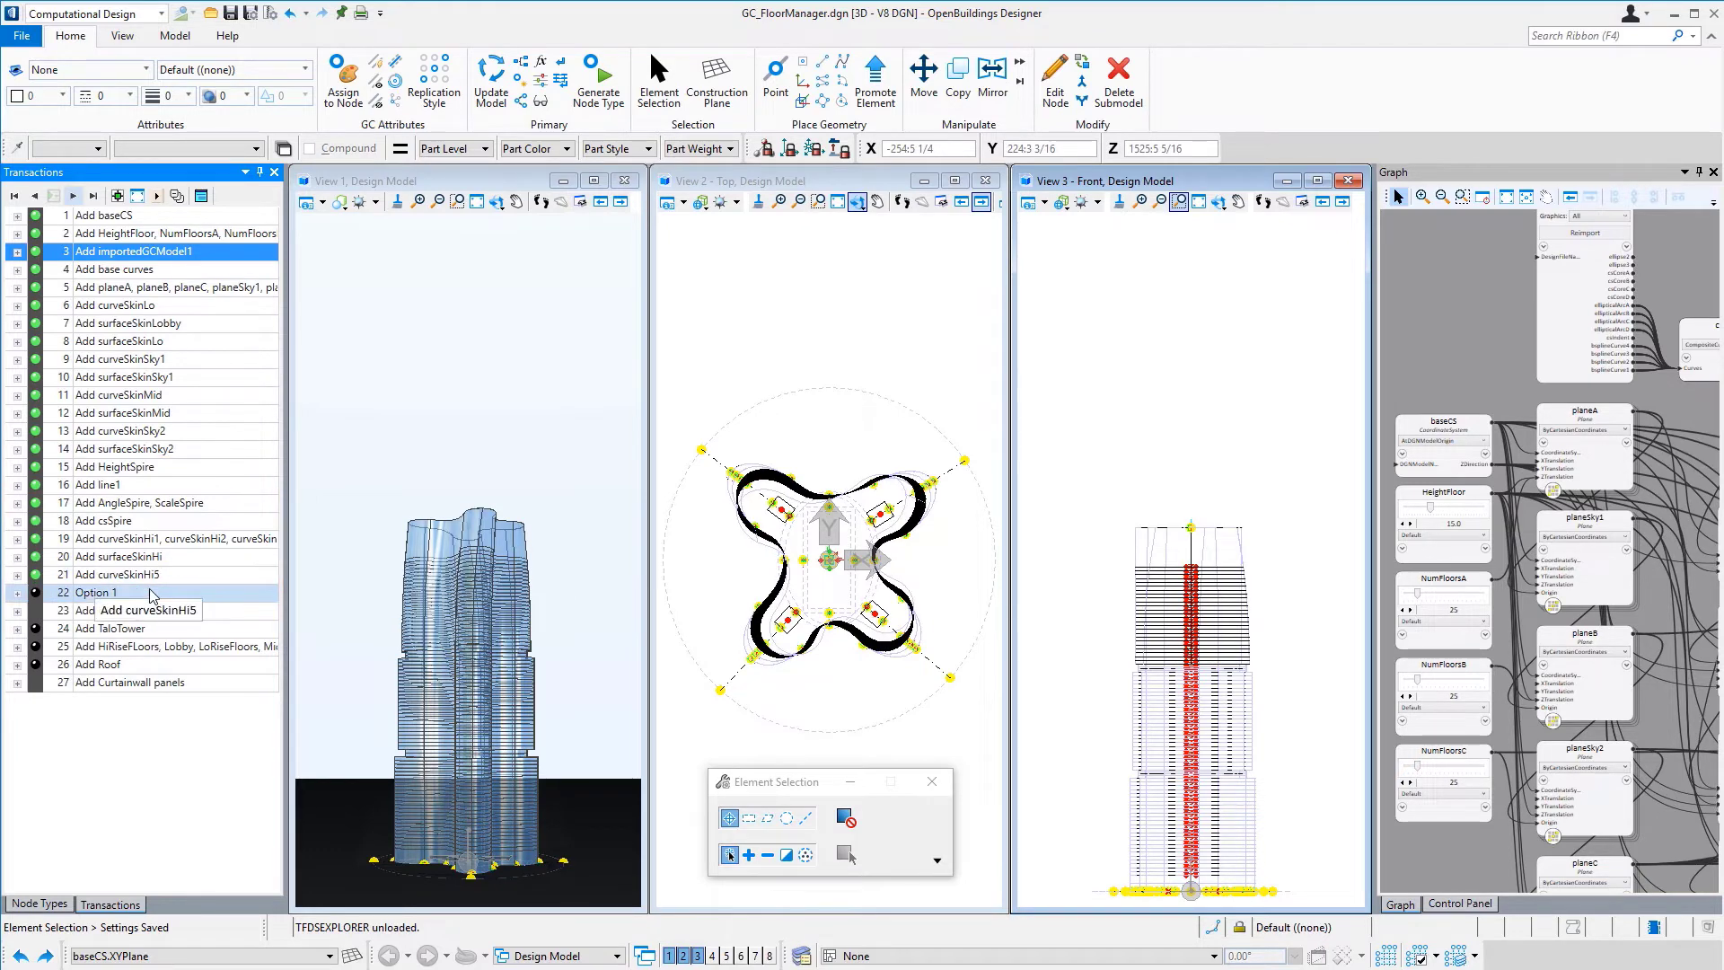
- Set AngleSpire to 10 and taper the top by lowering ScaleSpire from 1.0 to 0.6
{"action": "left_click", "coordinate": [1468, 905]}
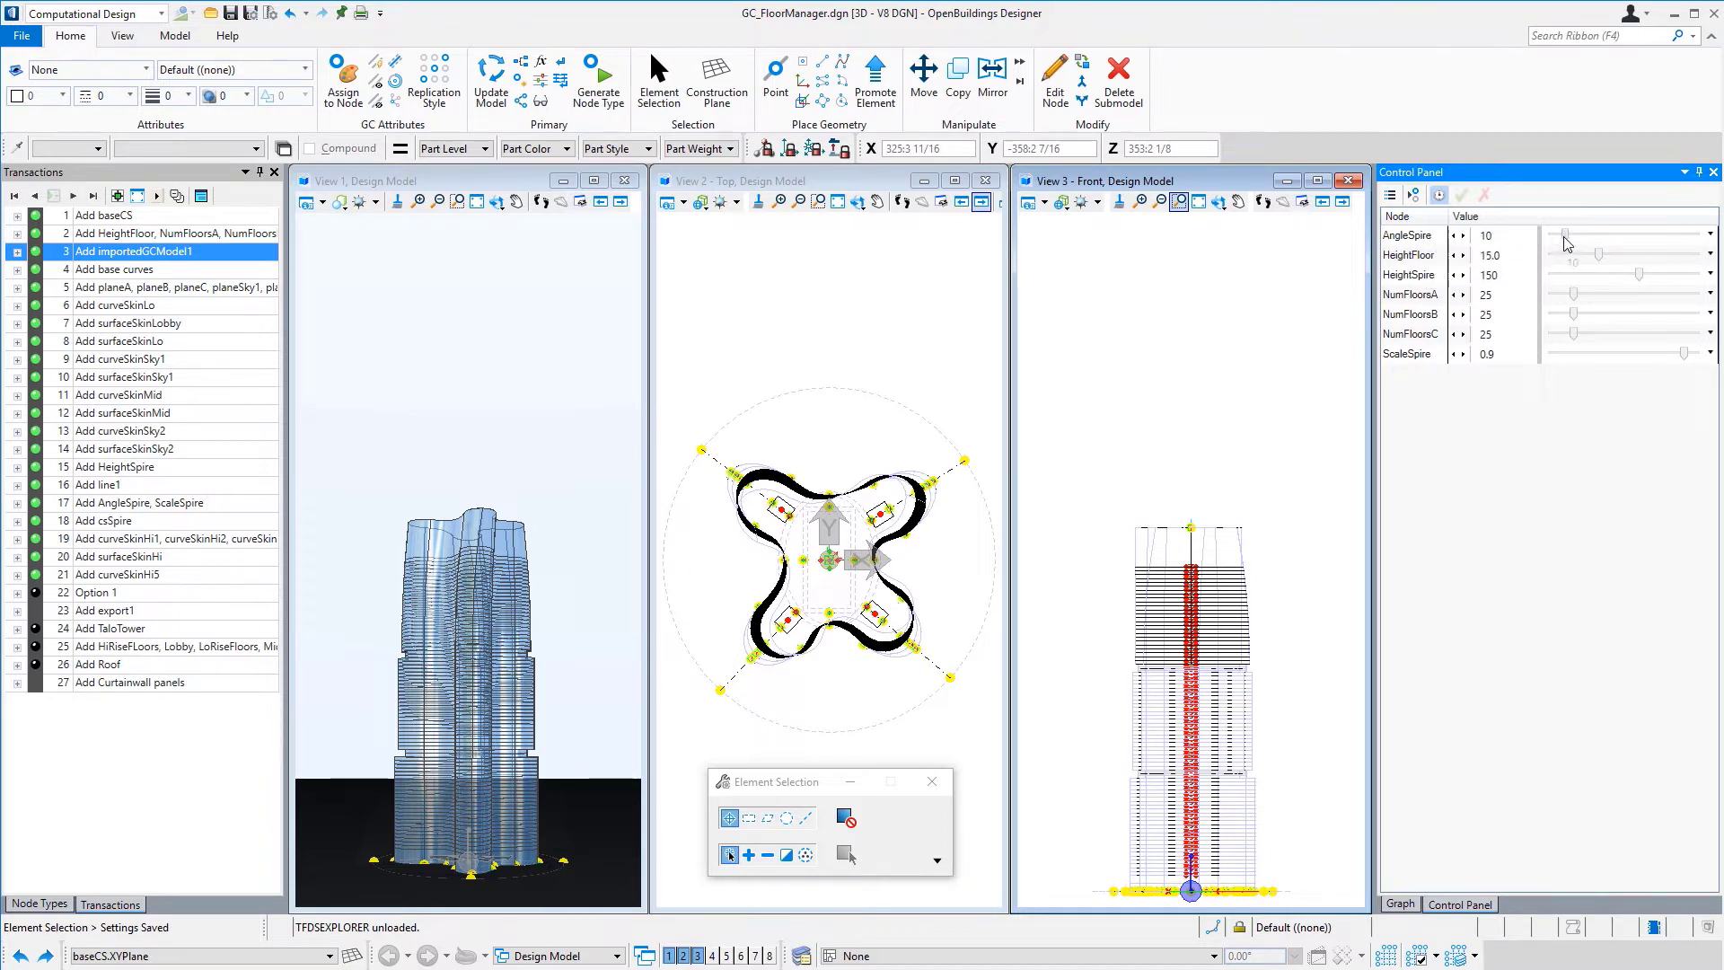
{"action": "left_click_drag", "start_coordinate": [1565, 236], "coordinate": [1549, 237]}
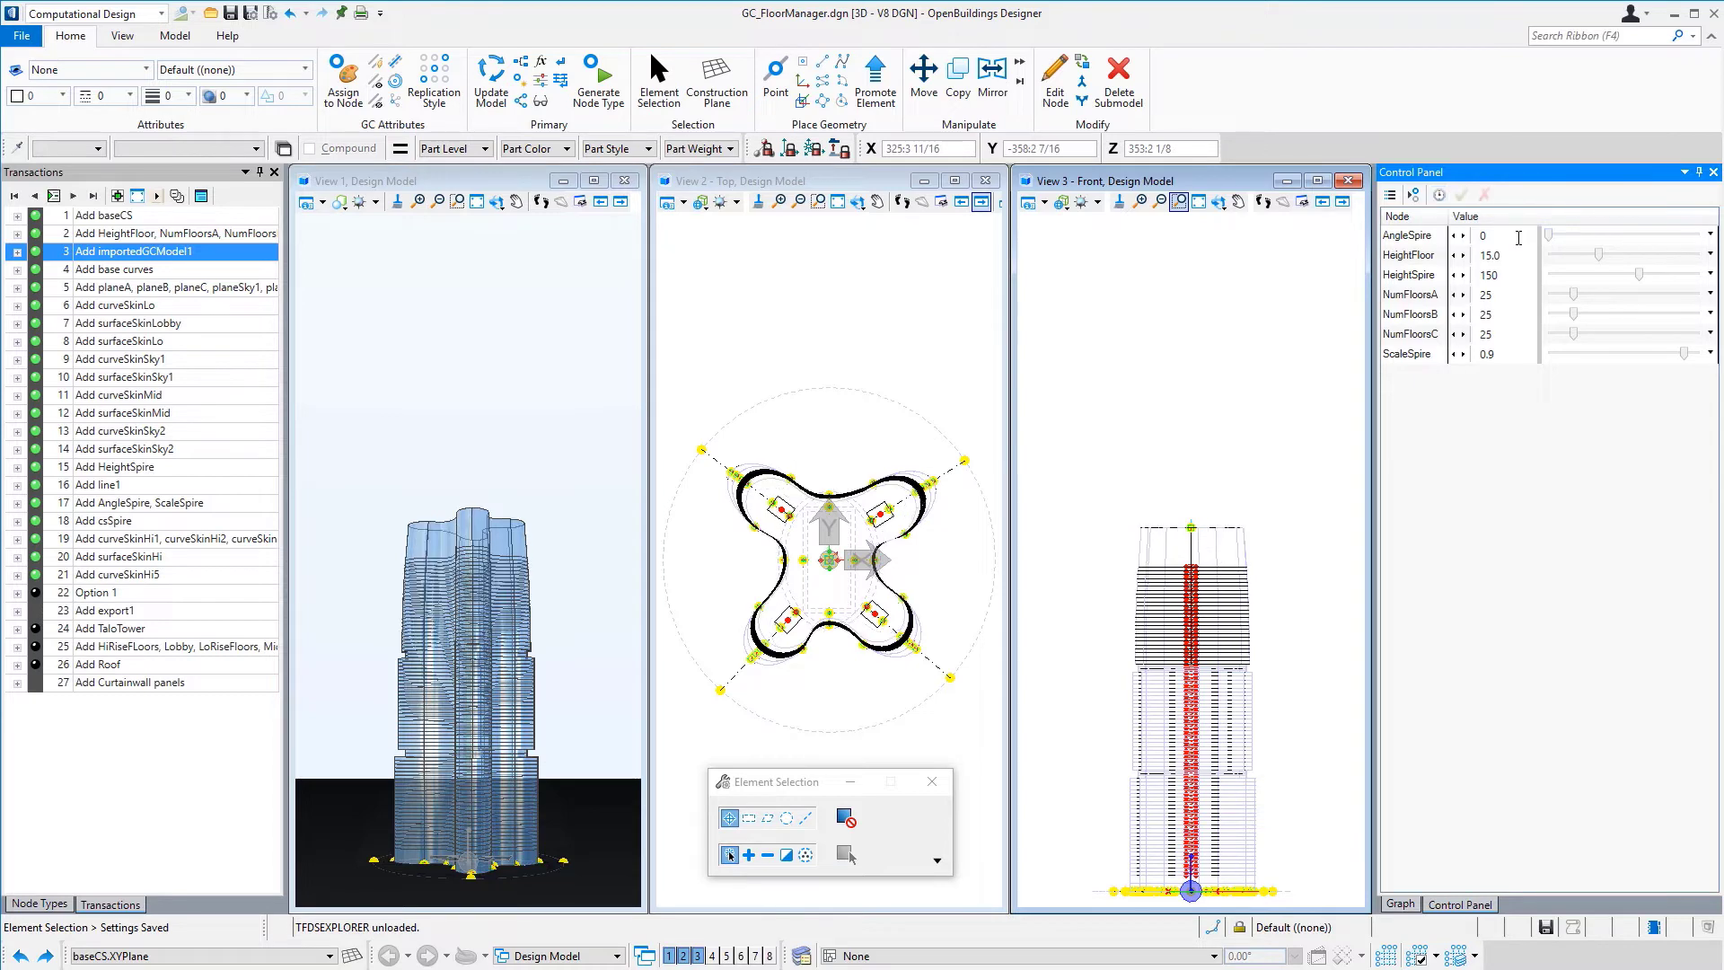
{"action": "left_click_drag", "start_coordinate": [1551, 241], "coordinate": [1636, 255]}
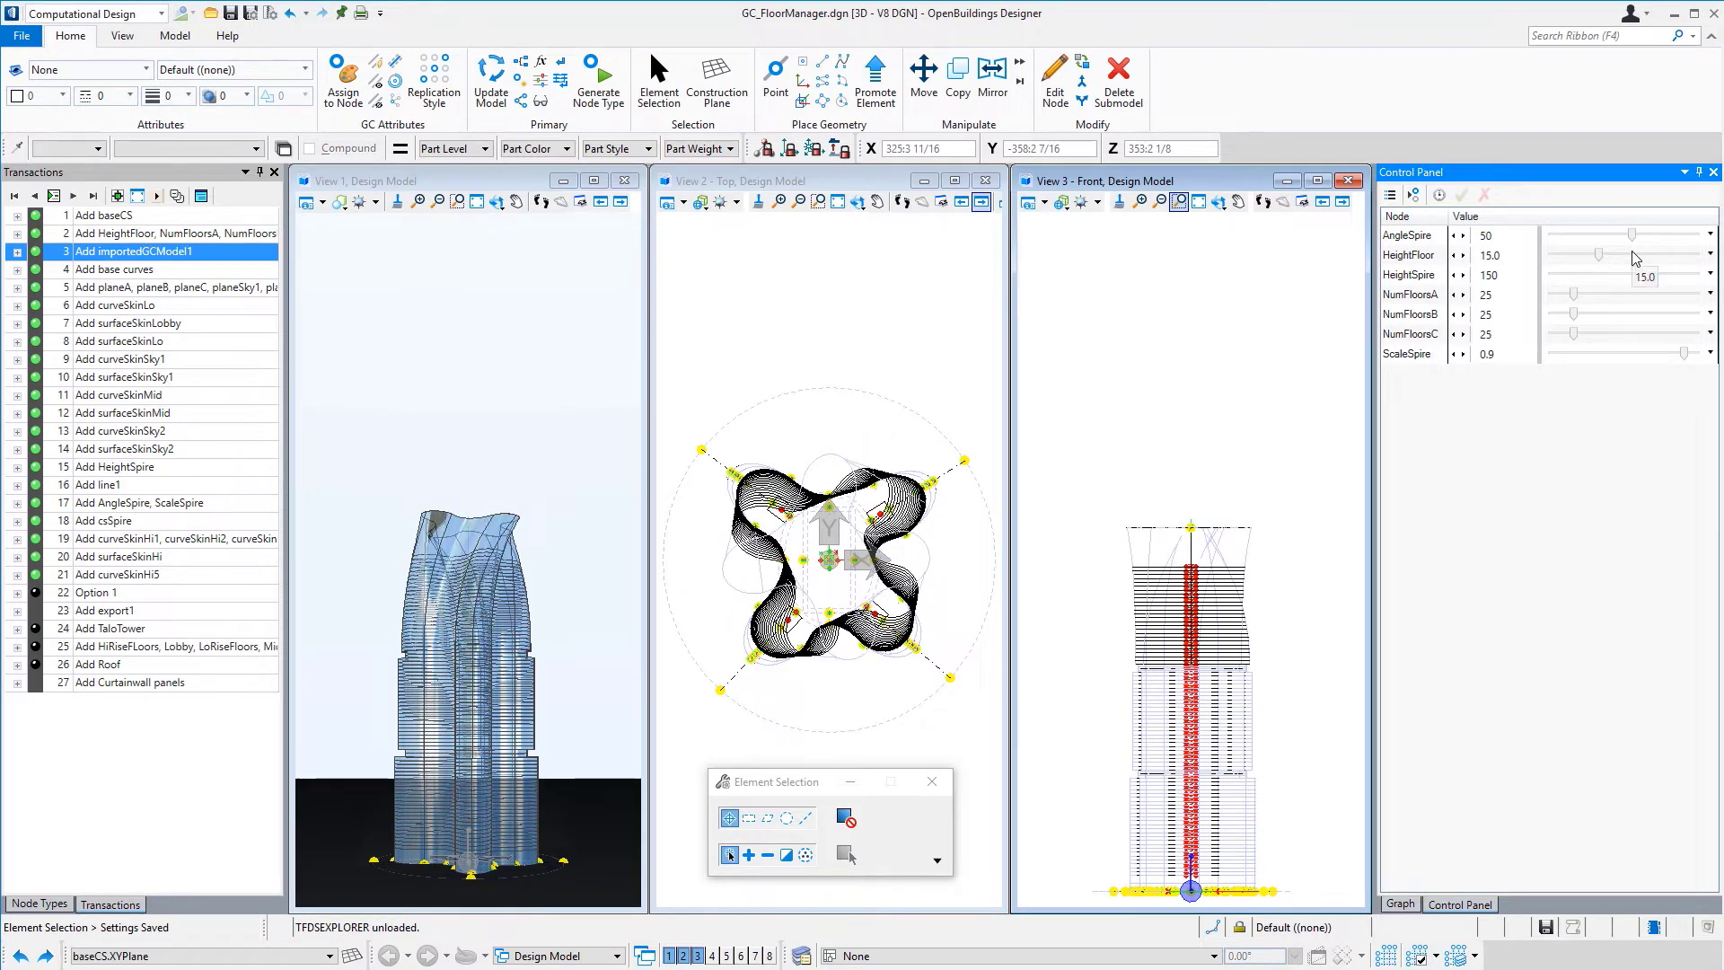
{"action": "left_click", "coordinate": [1573, 241]}
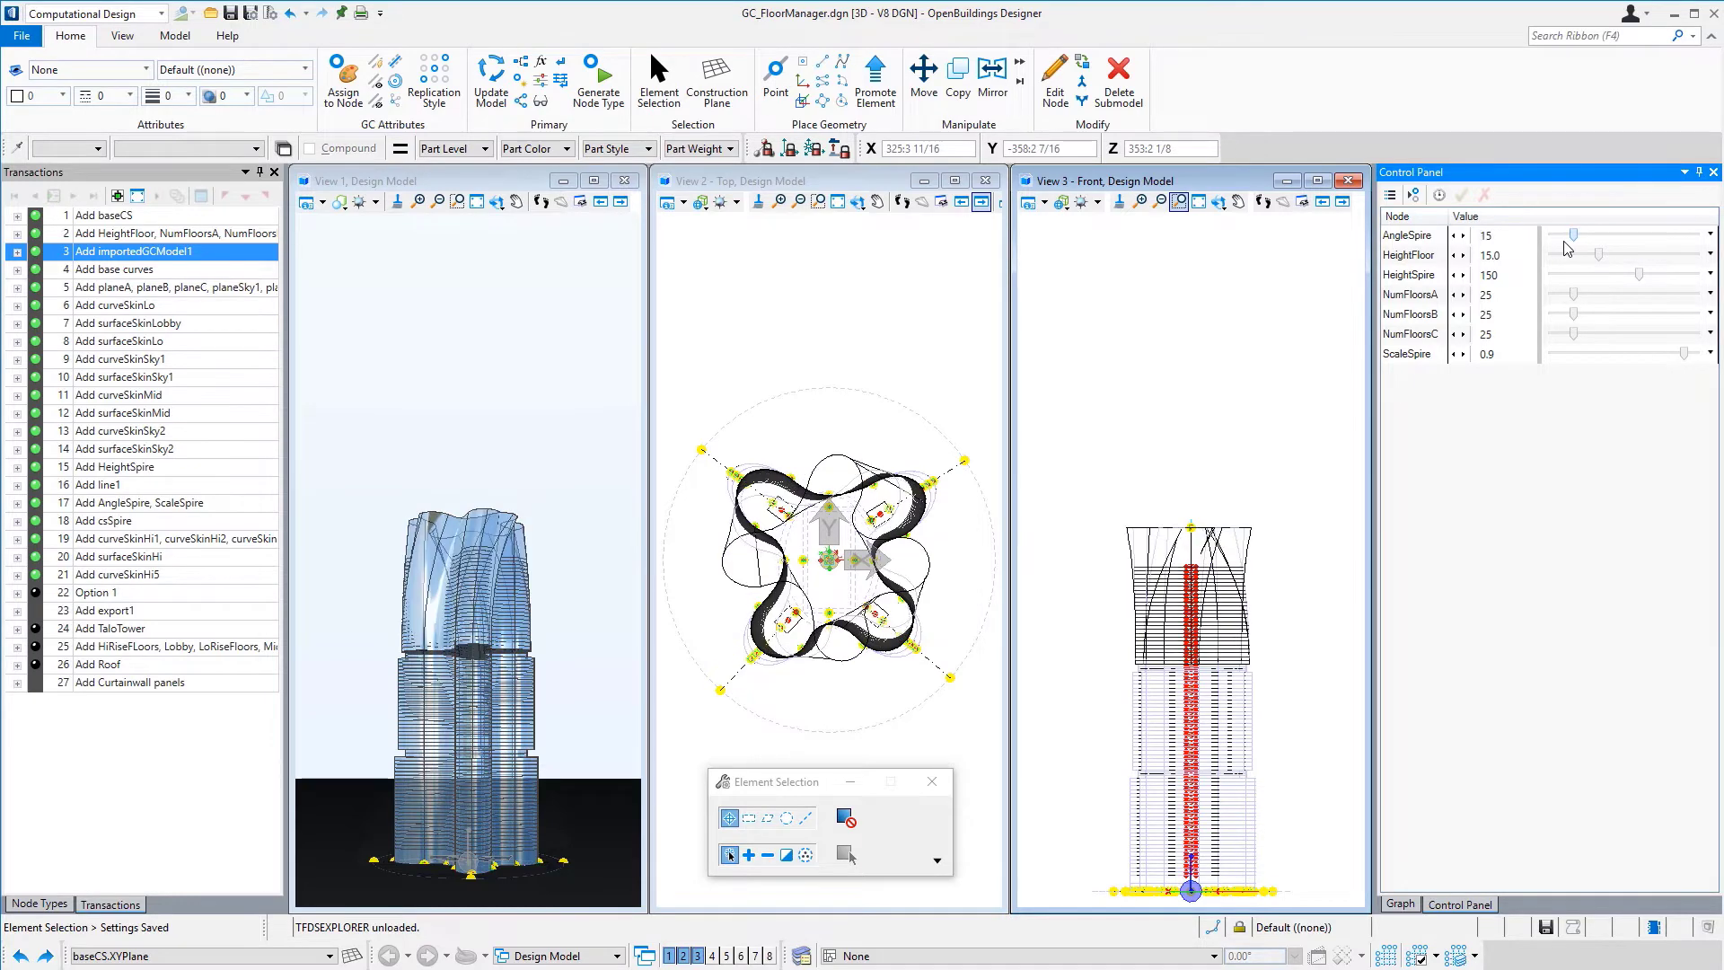
{"action": "left_click", "coordinate": [1566, 242]}
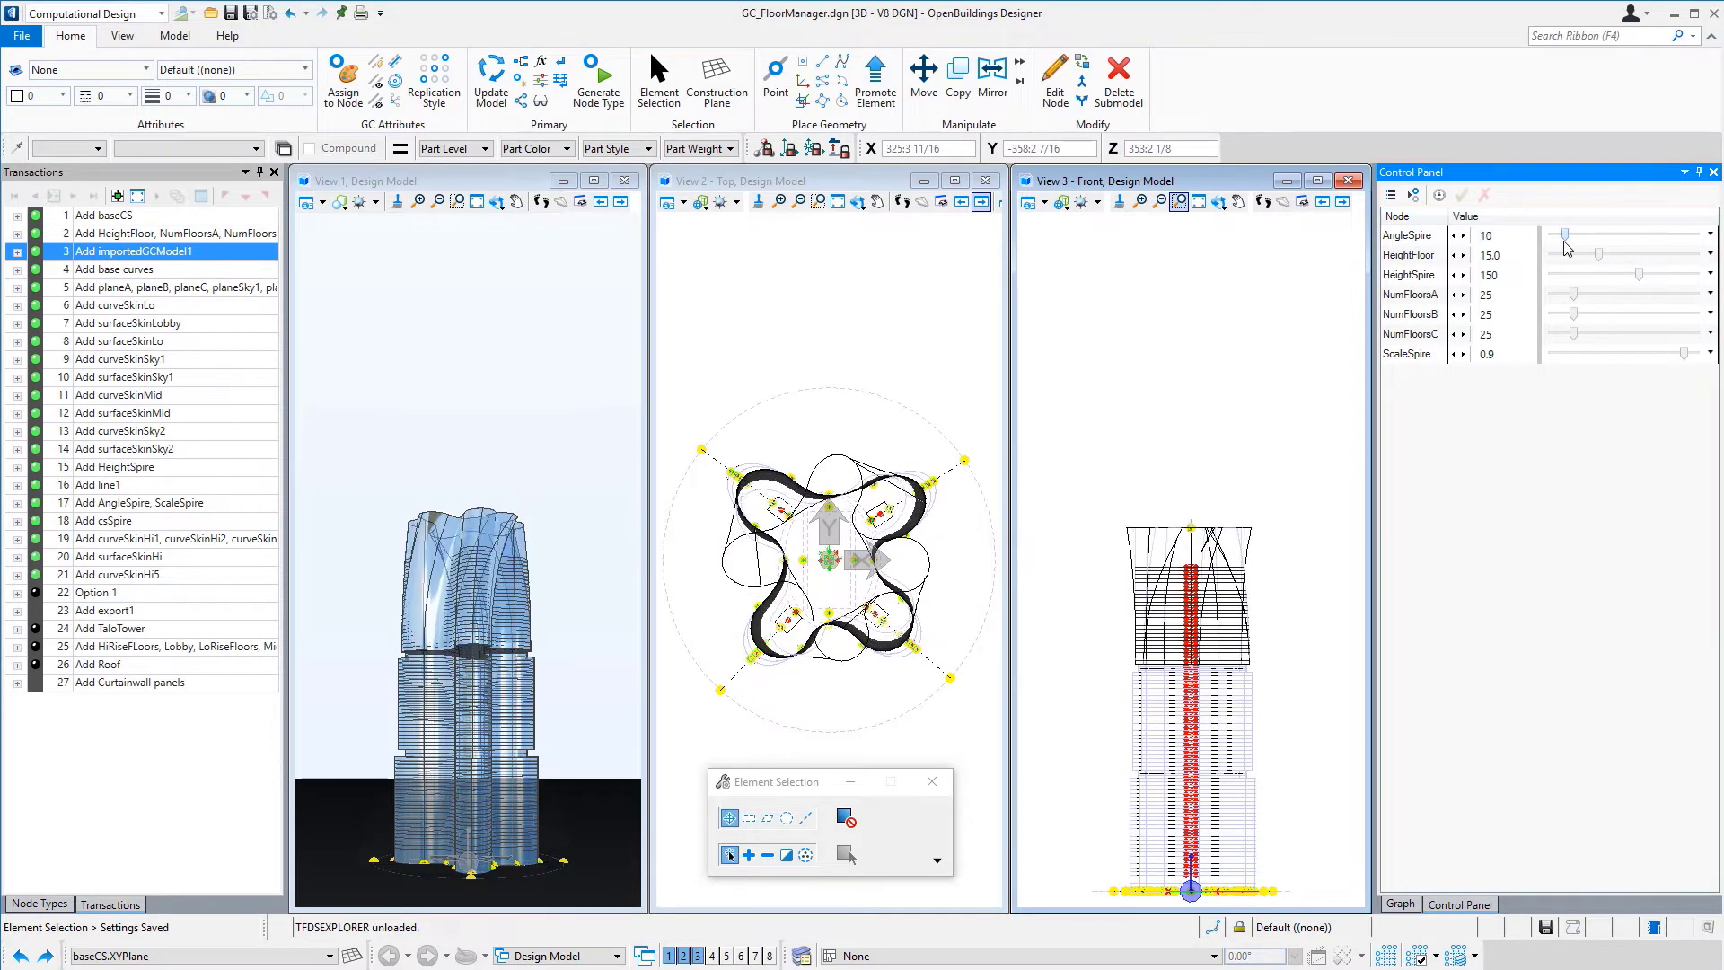
{"action": "left_click", "coordinate": [1704, 354]}
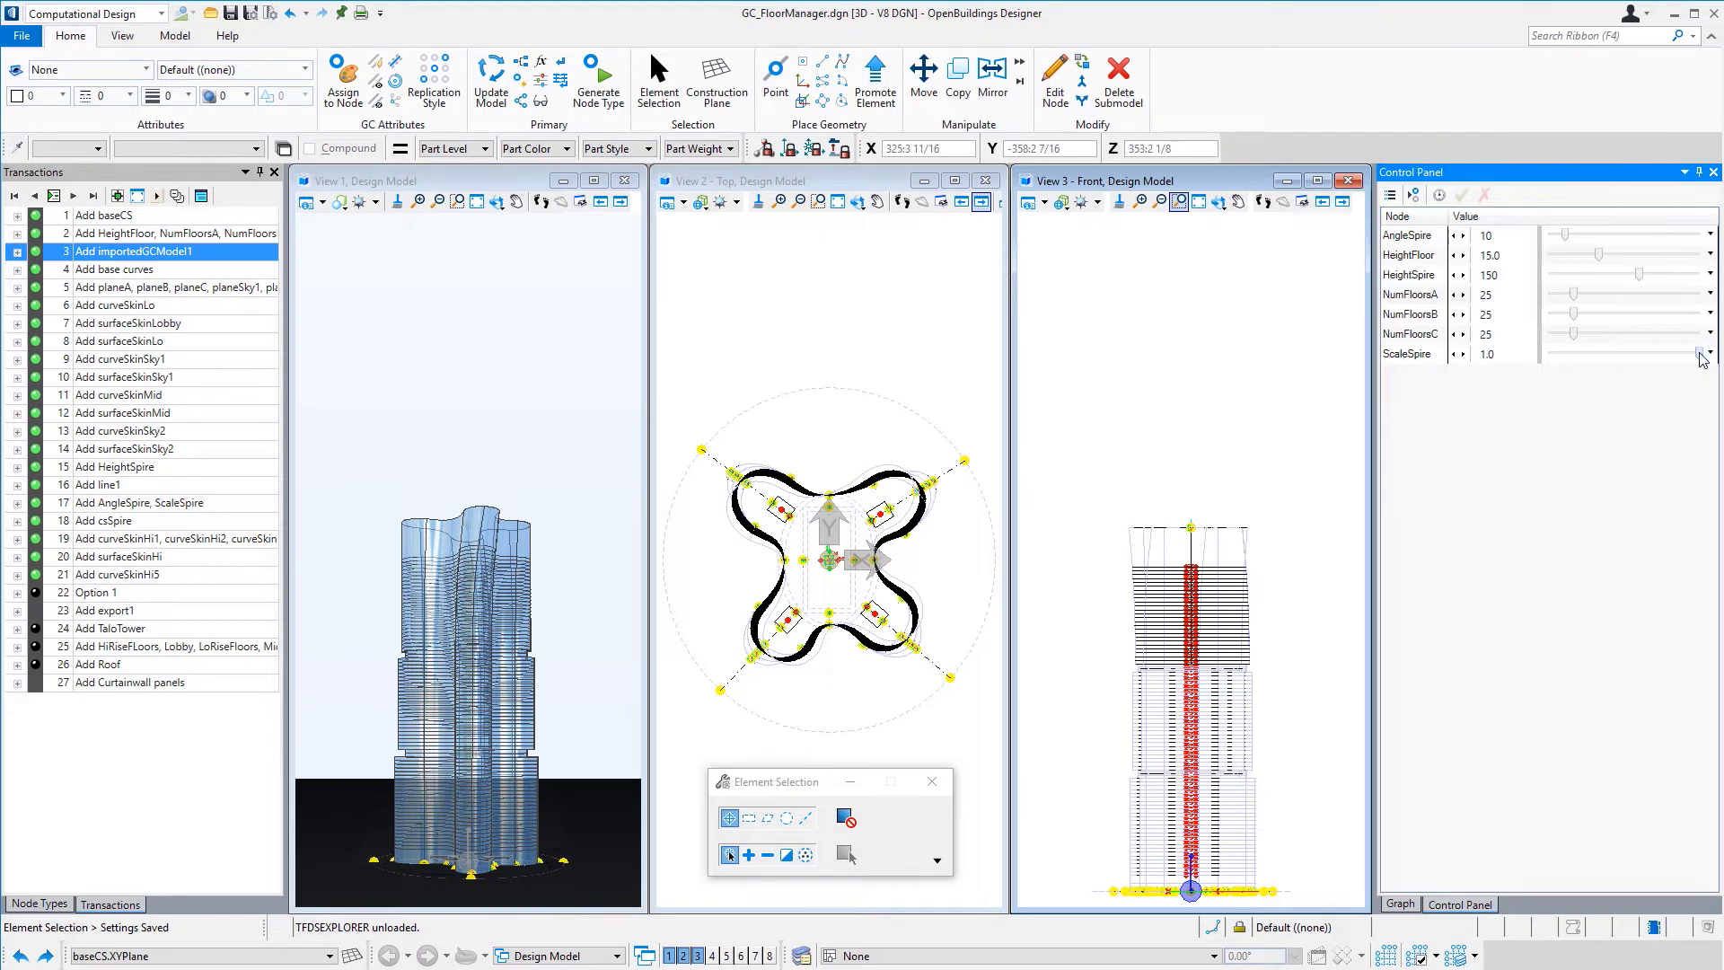
{"action": "left_click_drag", "start_coordinate": [1678, 360], "coordinate": [1648, 361]}
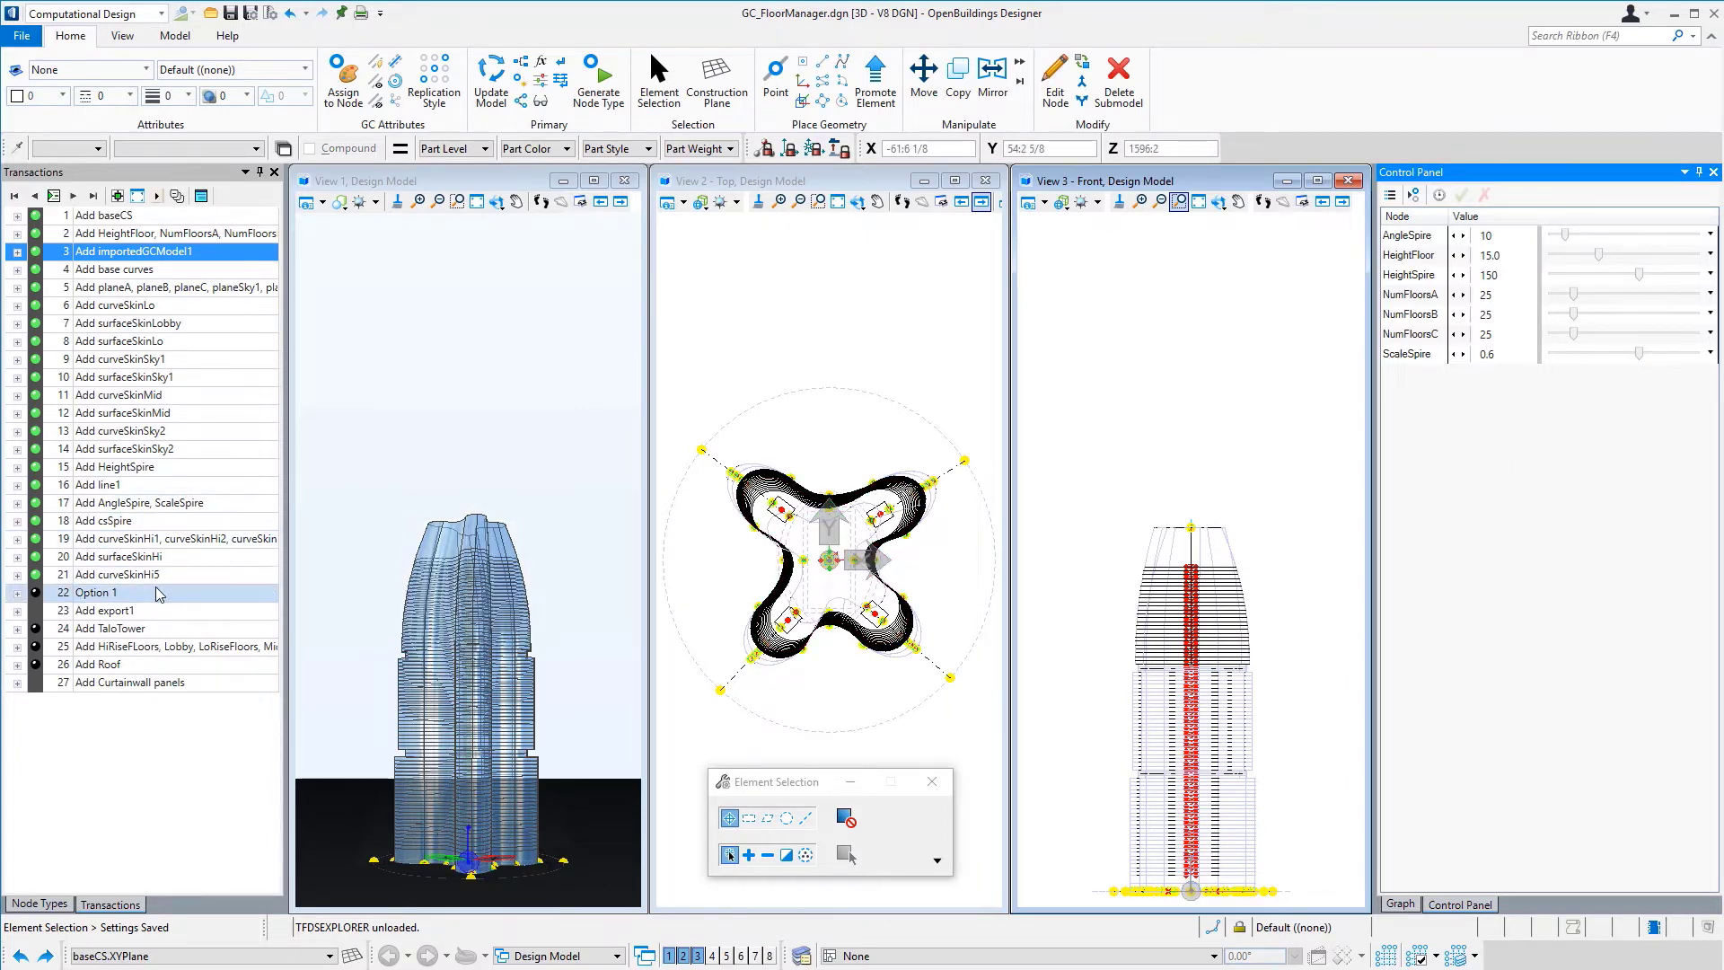
- Record the ScaleSpire change as Option 1, then lower ScaleSpire to 0.7
{"action": "left_click", "coordinate": [118, 600]}
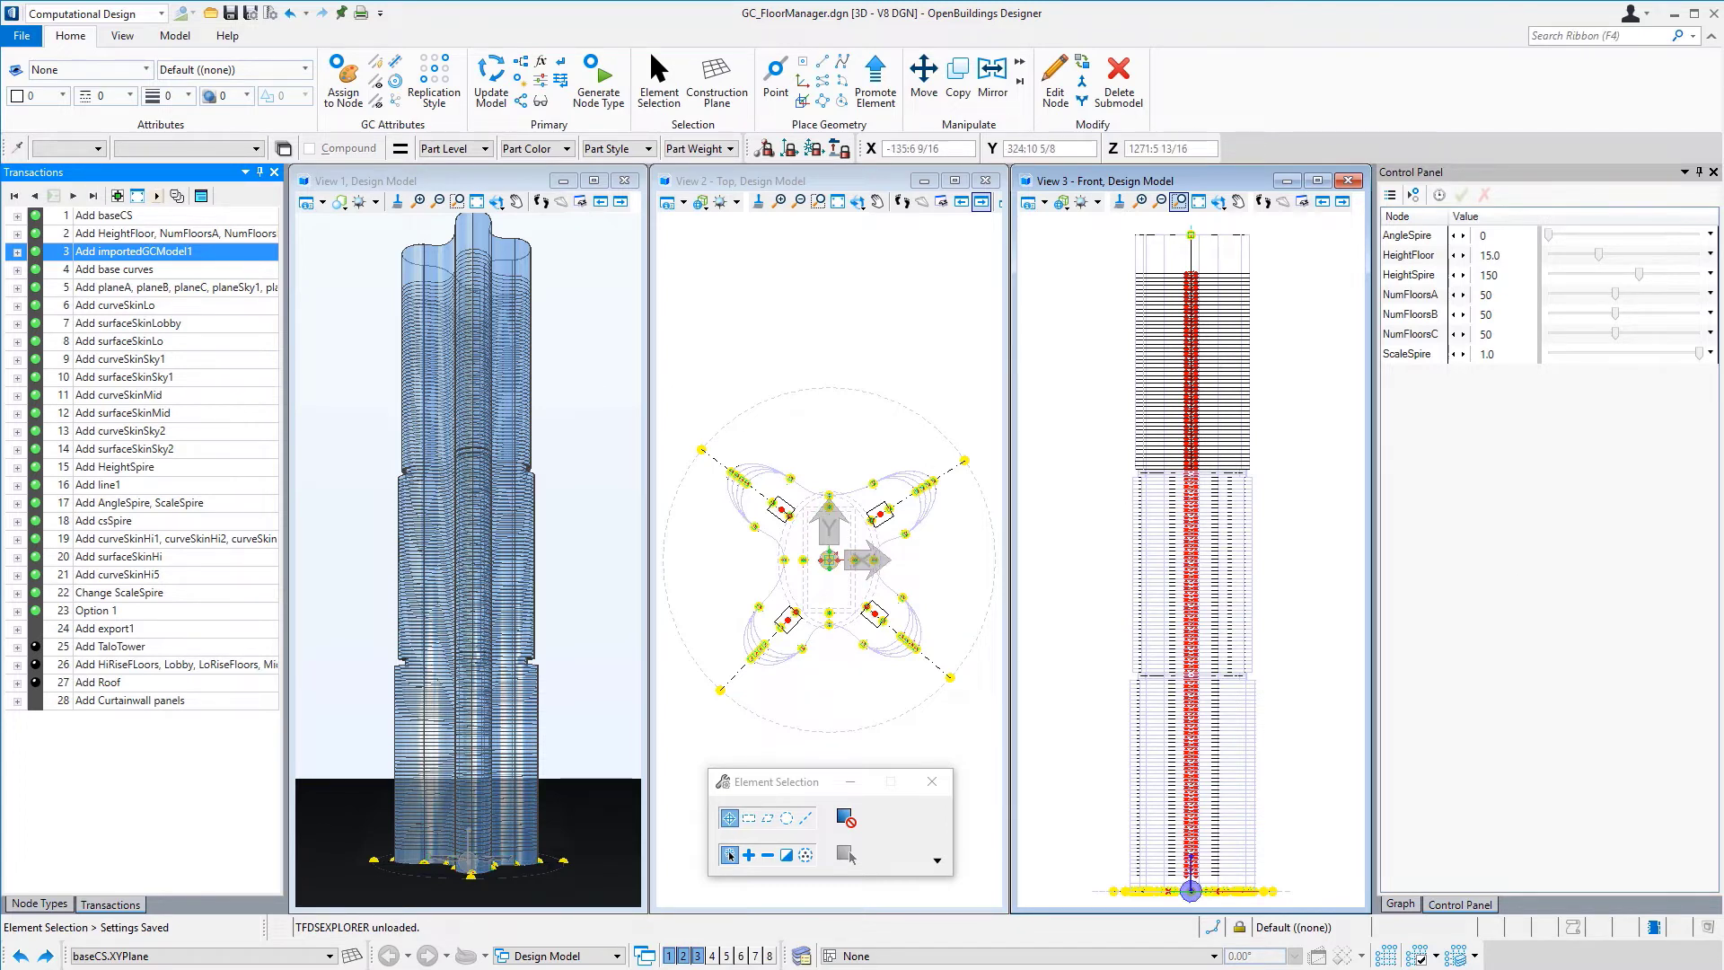
{"action": "left_click", "coordinate": [1697, 354]}
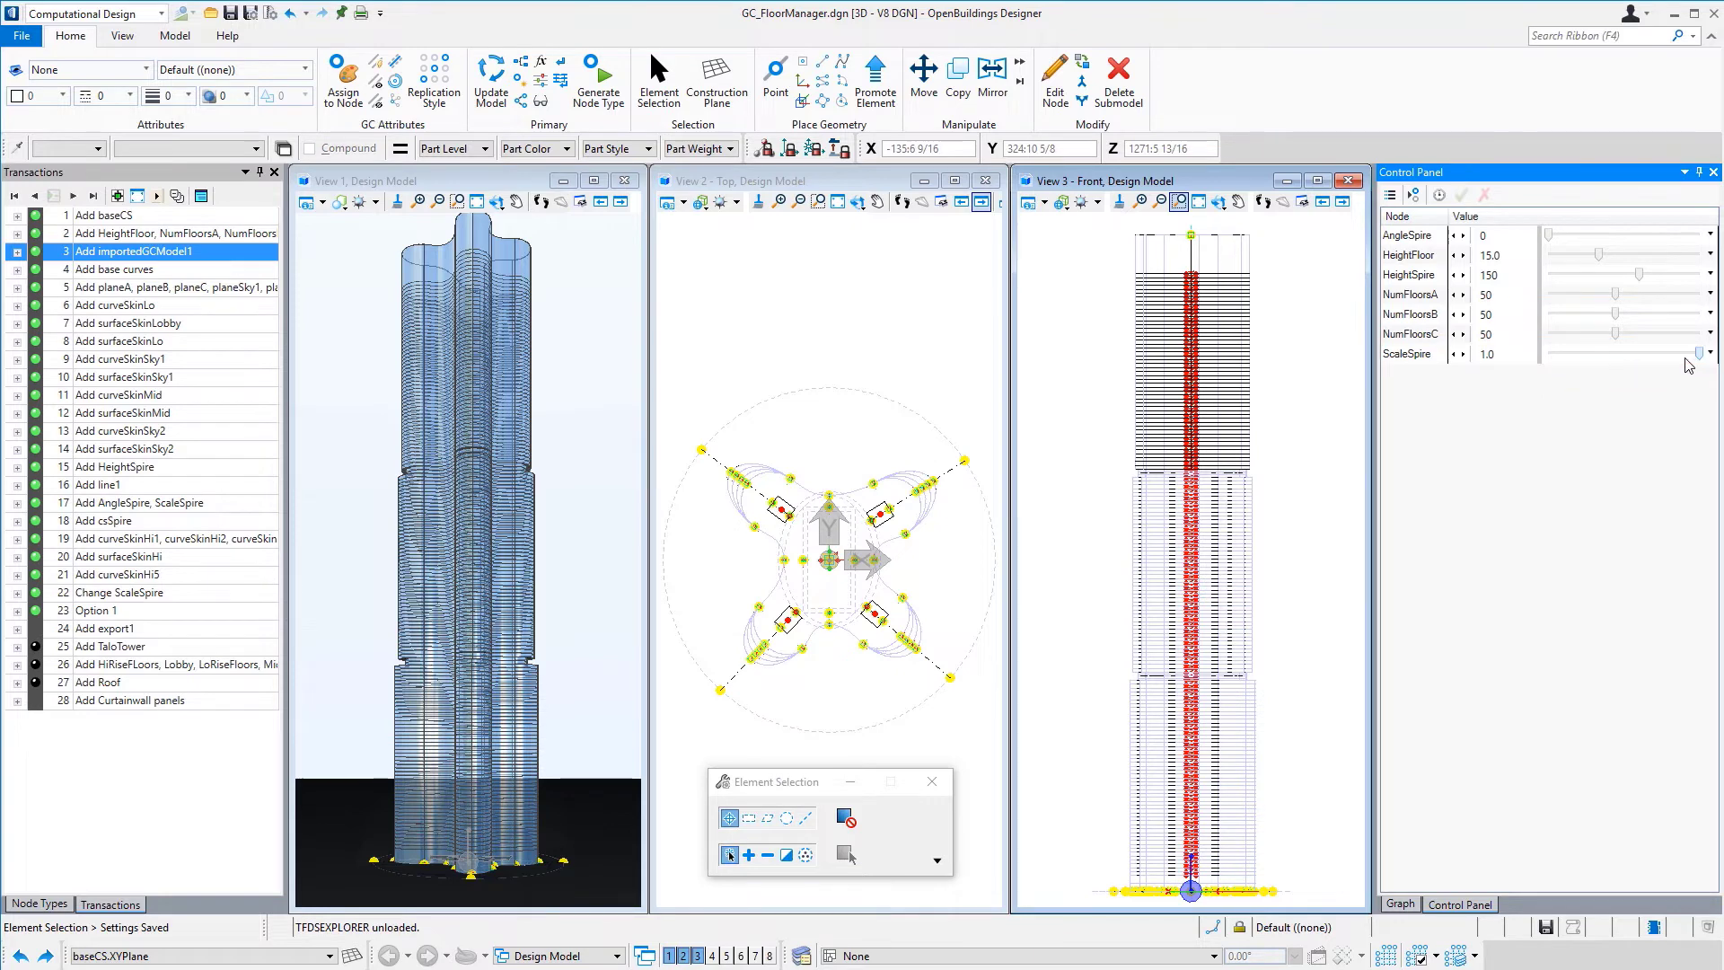
{"action": "left_click_drag", "start_coordinate": [1684, 364], "coordinate": [1657, 367]}
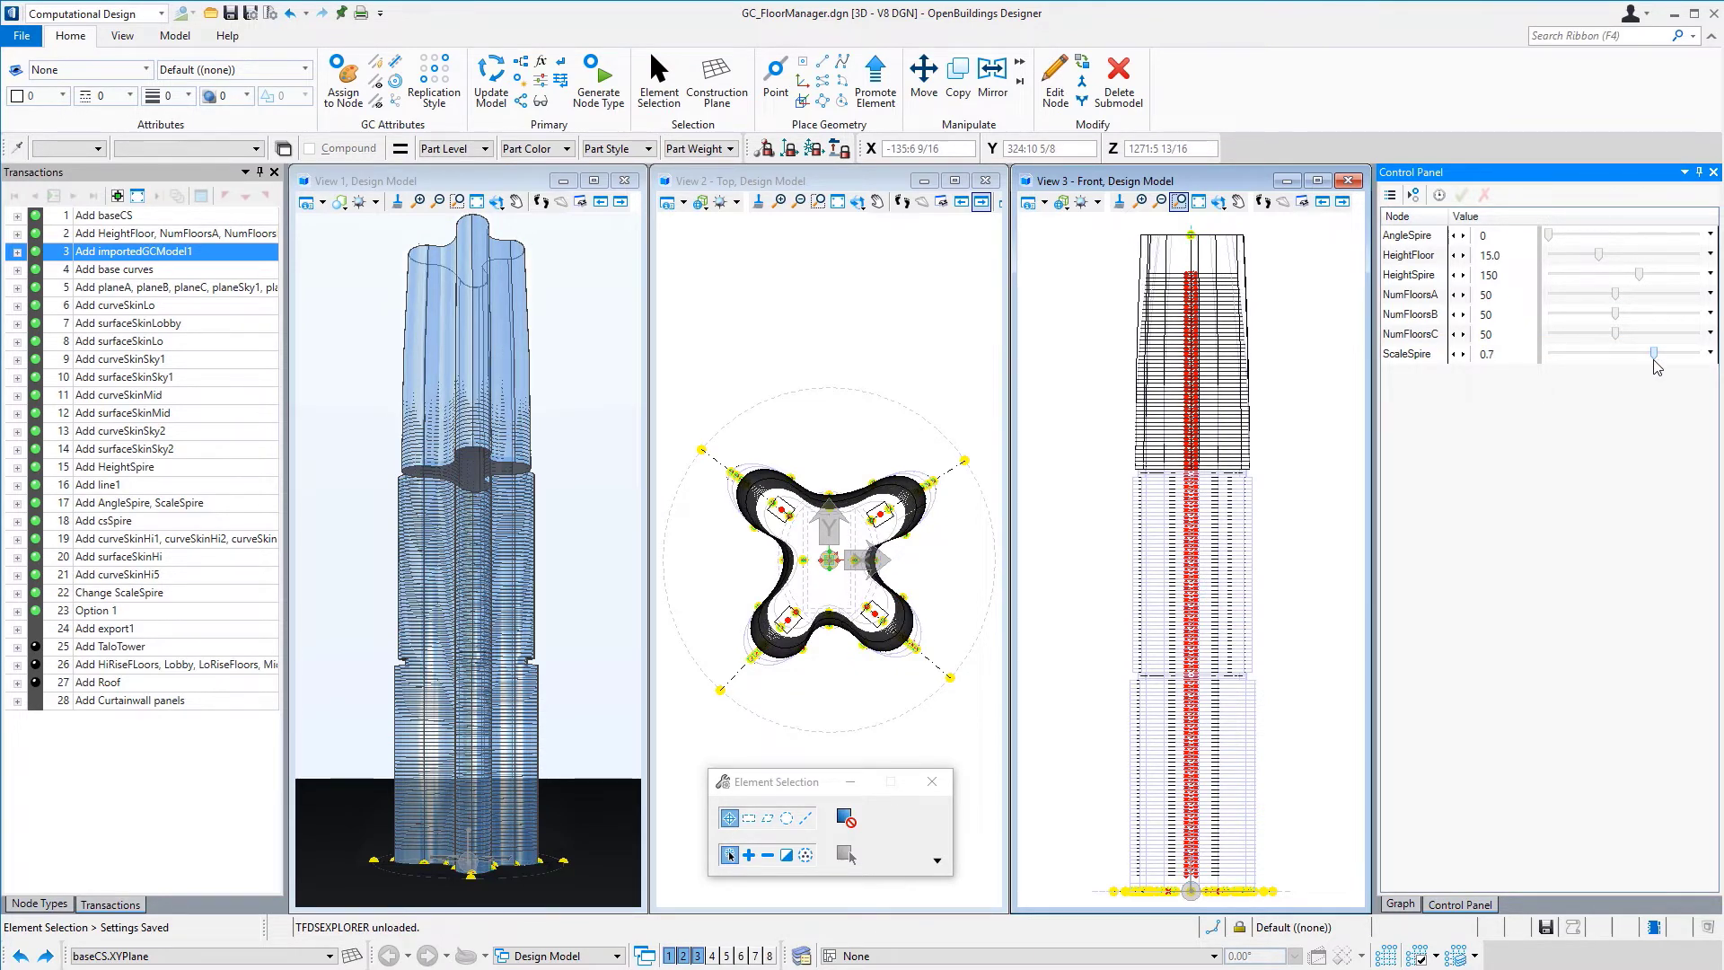
- Raise the AngleSpire twist in steps through 5, 15 and 25 up to 35
{"action": "left_click", "coordinate": [1551, 244]}
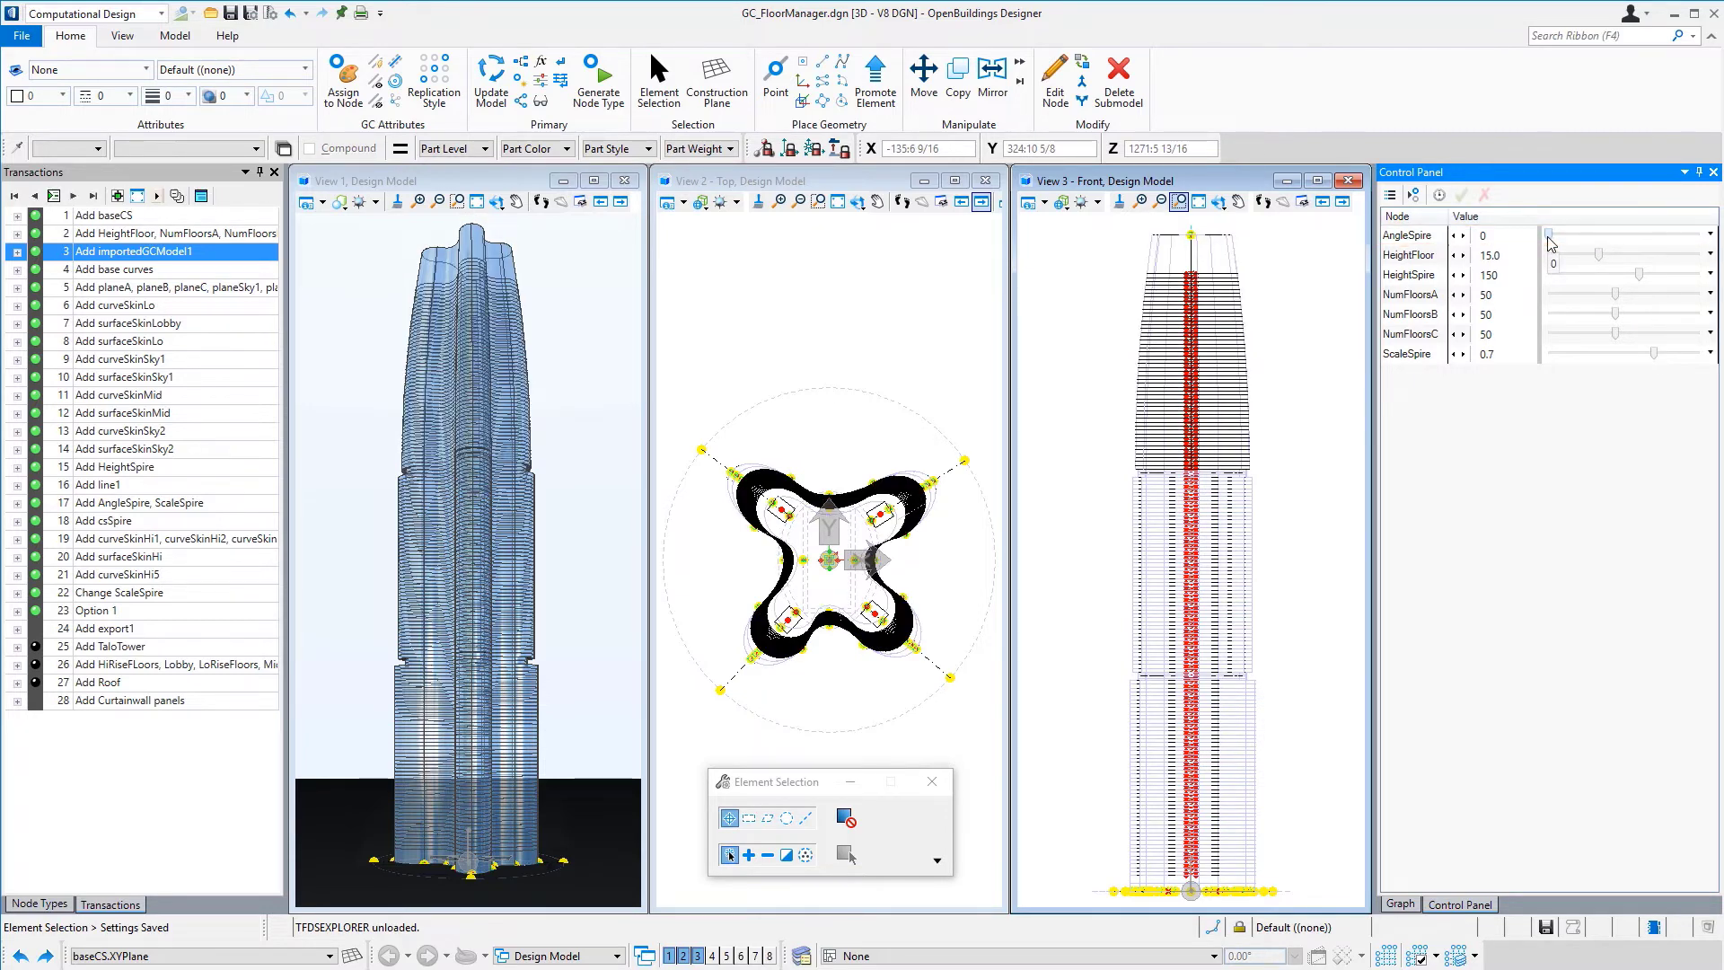
{"action": "left_click", "coordinate": [1570, 244]}
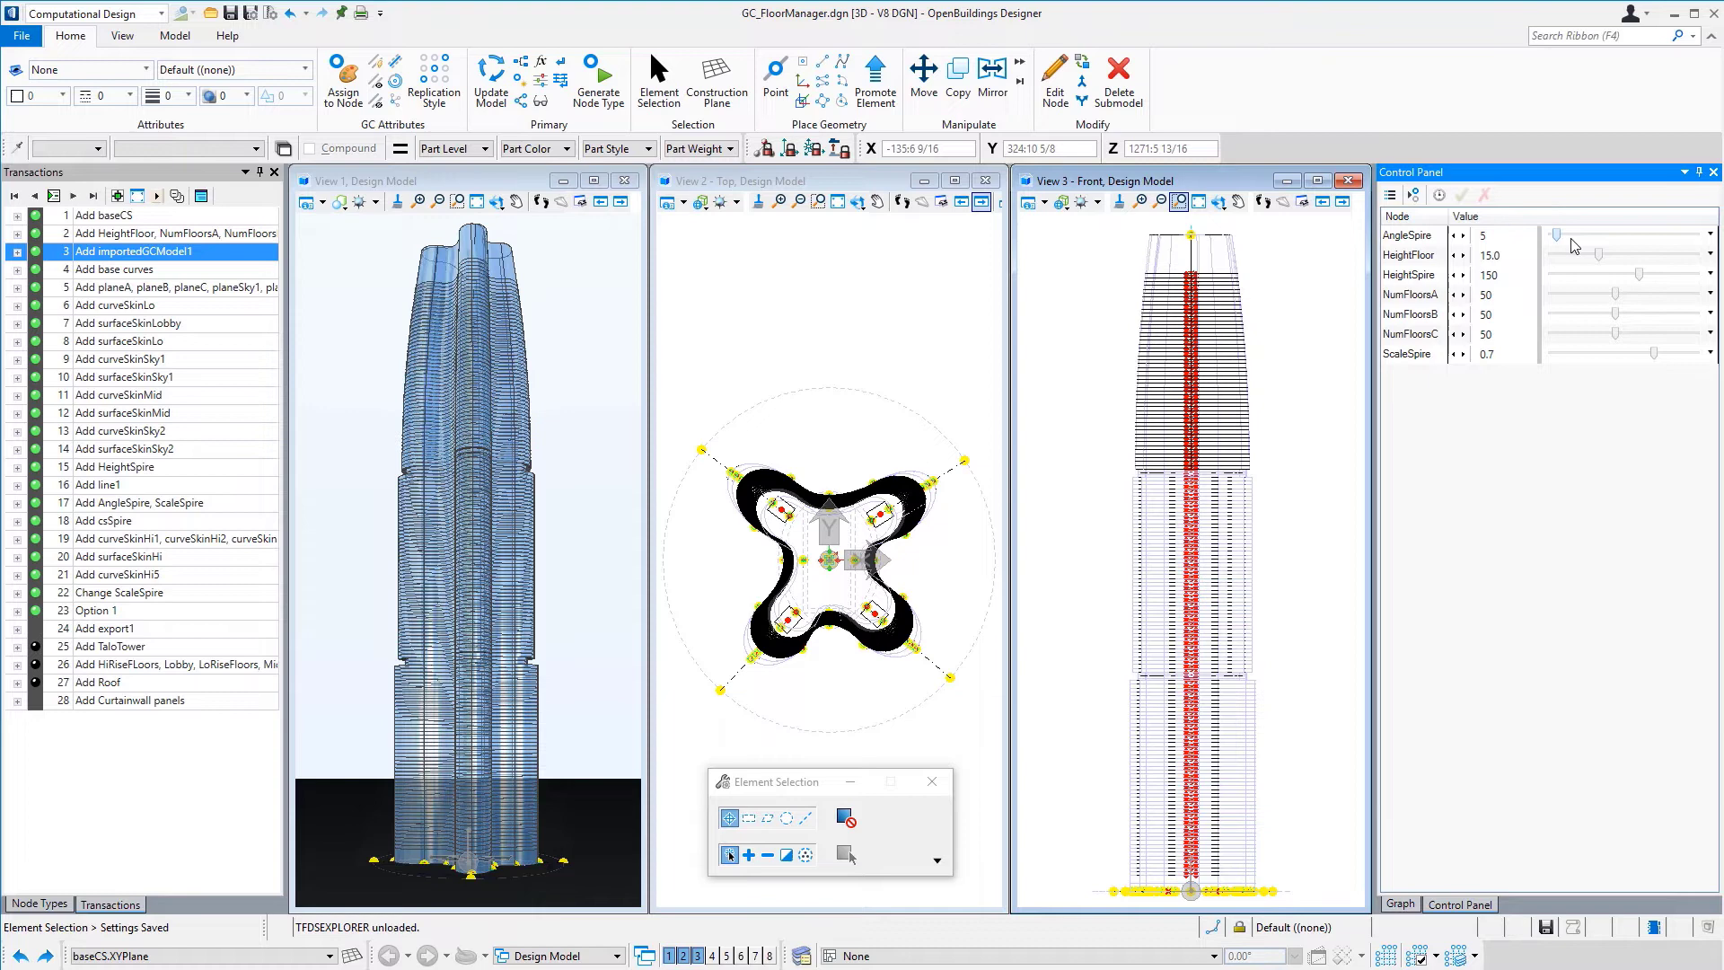
{"action": "left_click", "coordinate": [1586, 245]}
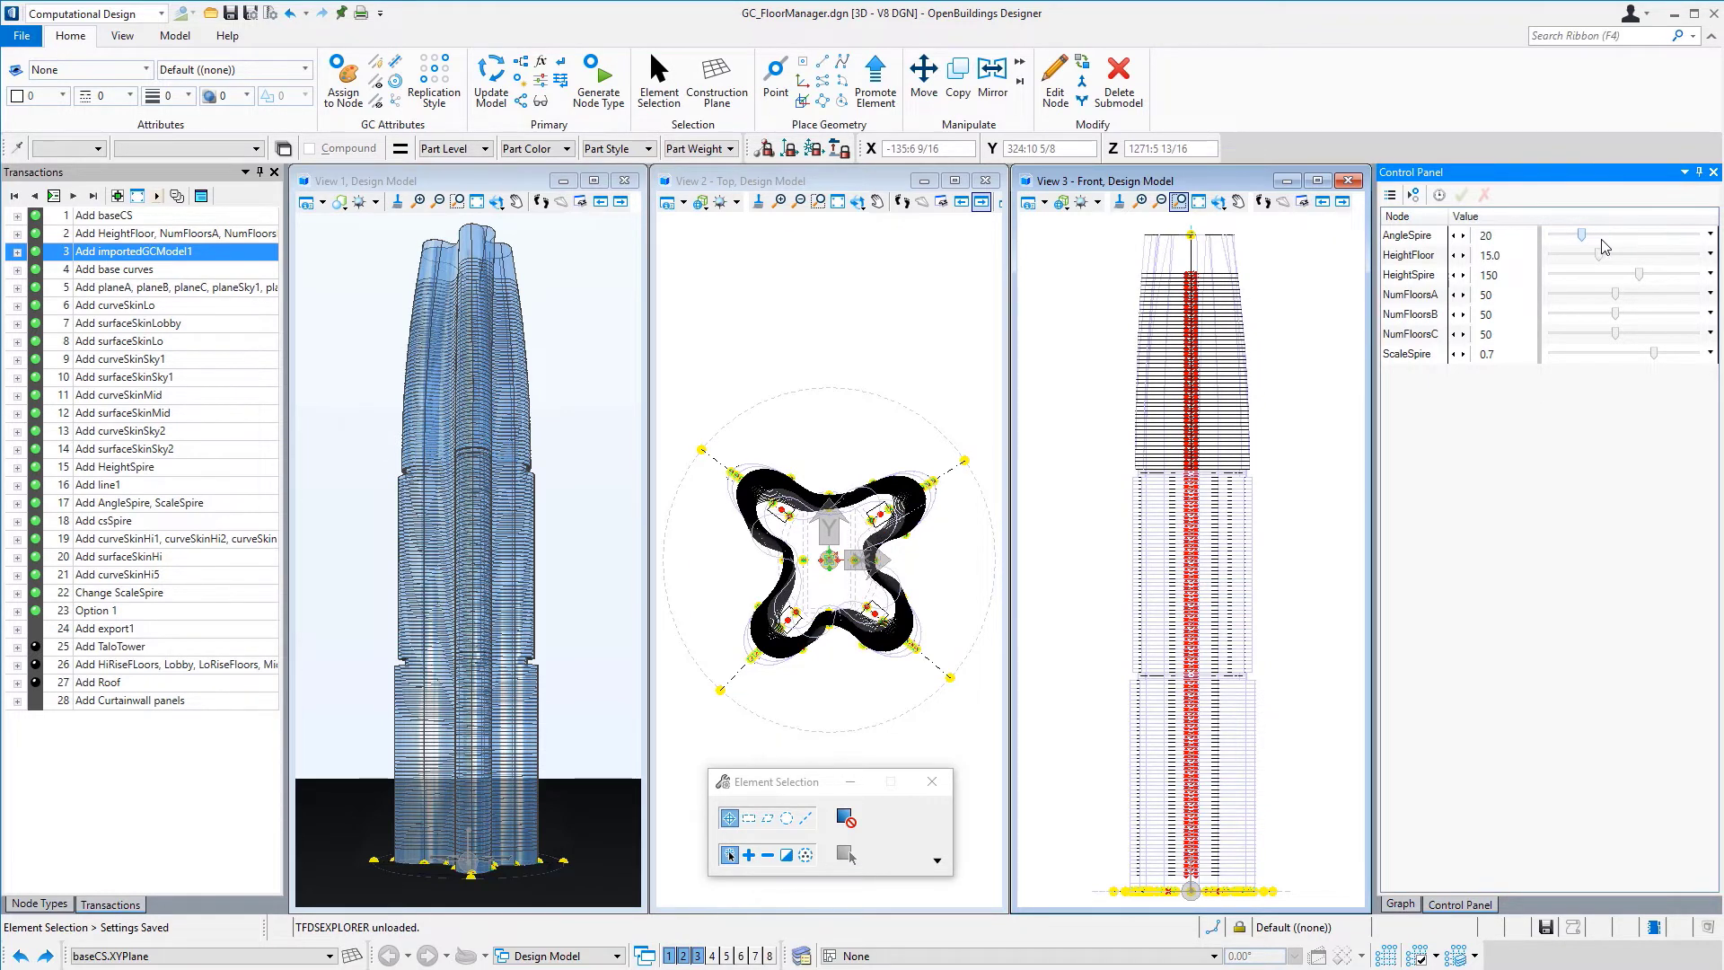
{"action": "left_click", "coordinate": [1605, 242]}
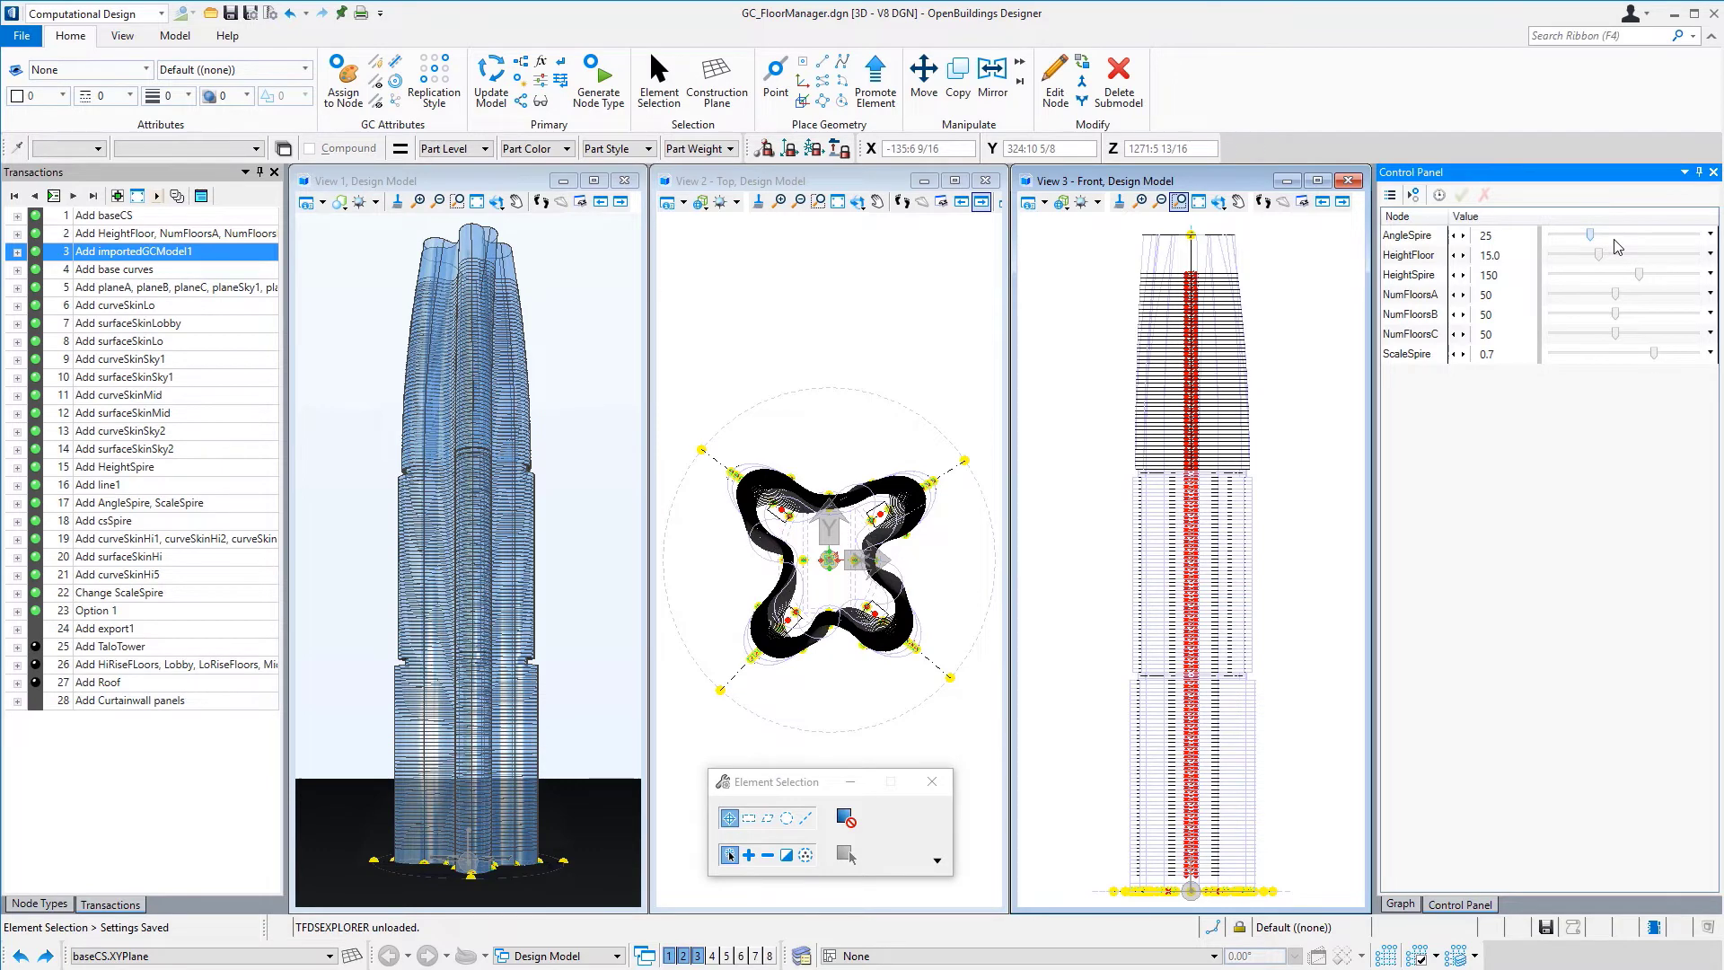
{"action": "left_click", "coordinate": [1616, 244]}
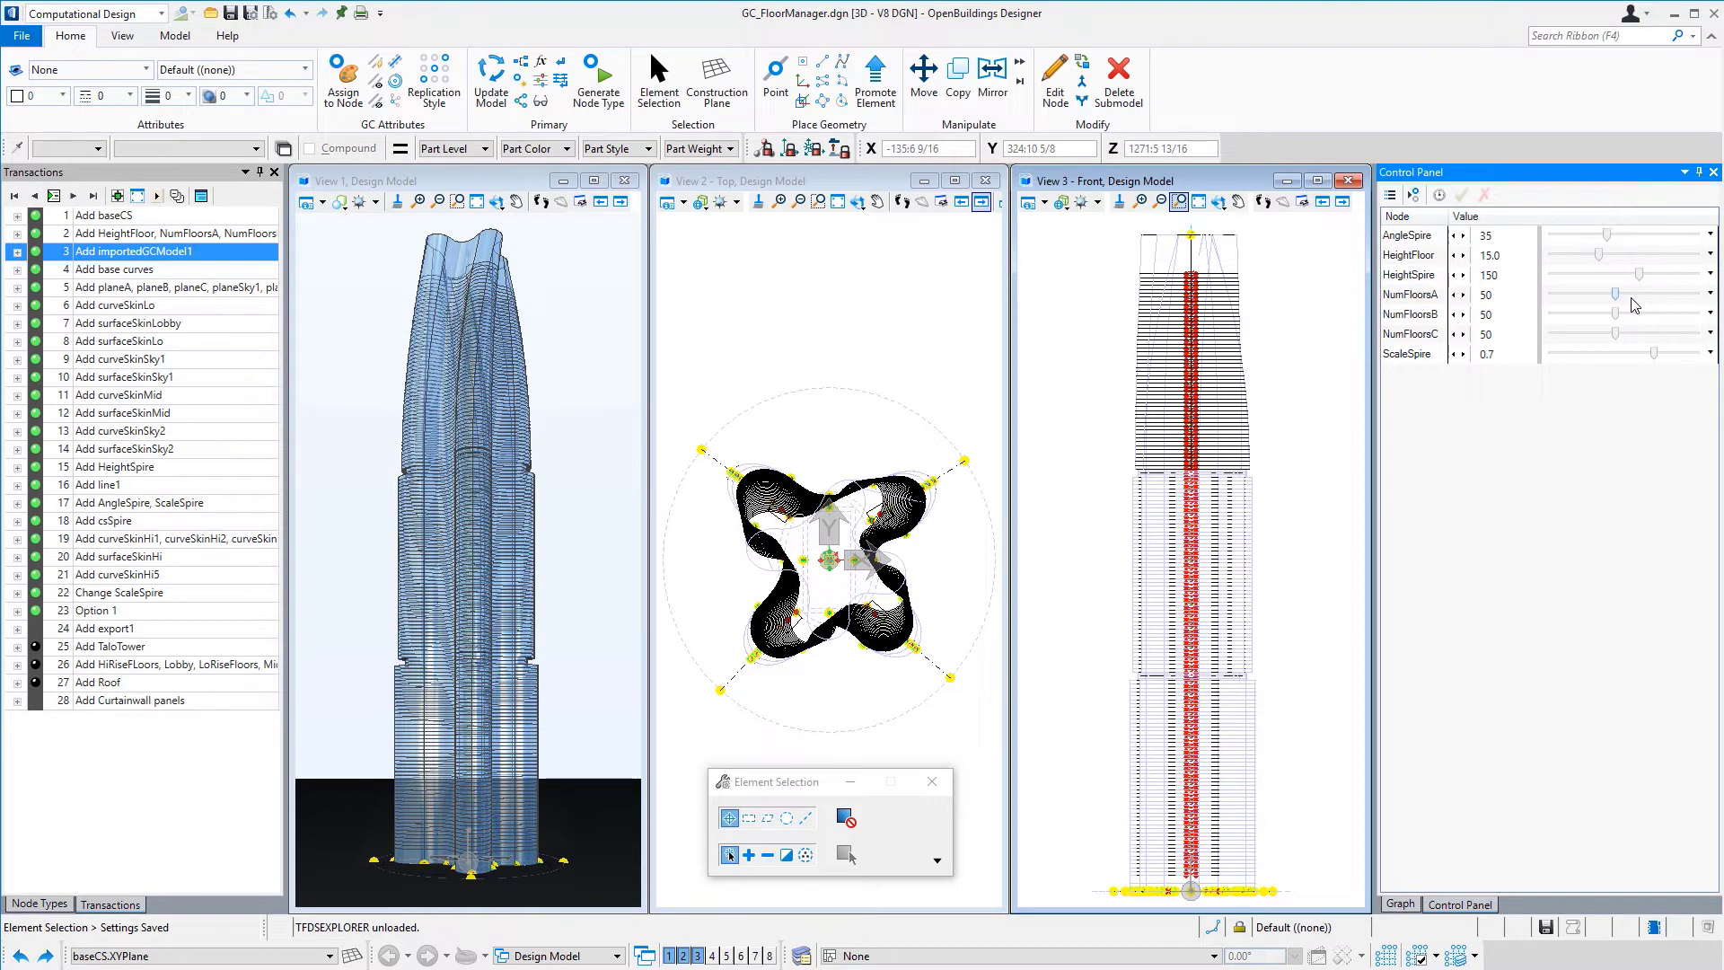
- Set NumFloorsA and NumFloorsB to 60, apply the changes, and fit View 3 and View 1
{"action": "left_click", "coordinate": [1633, 296]}
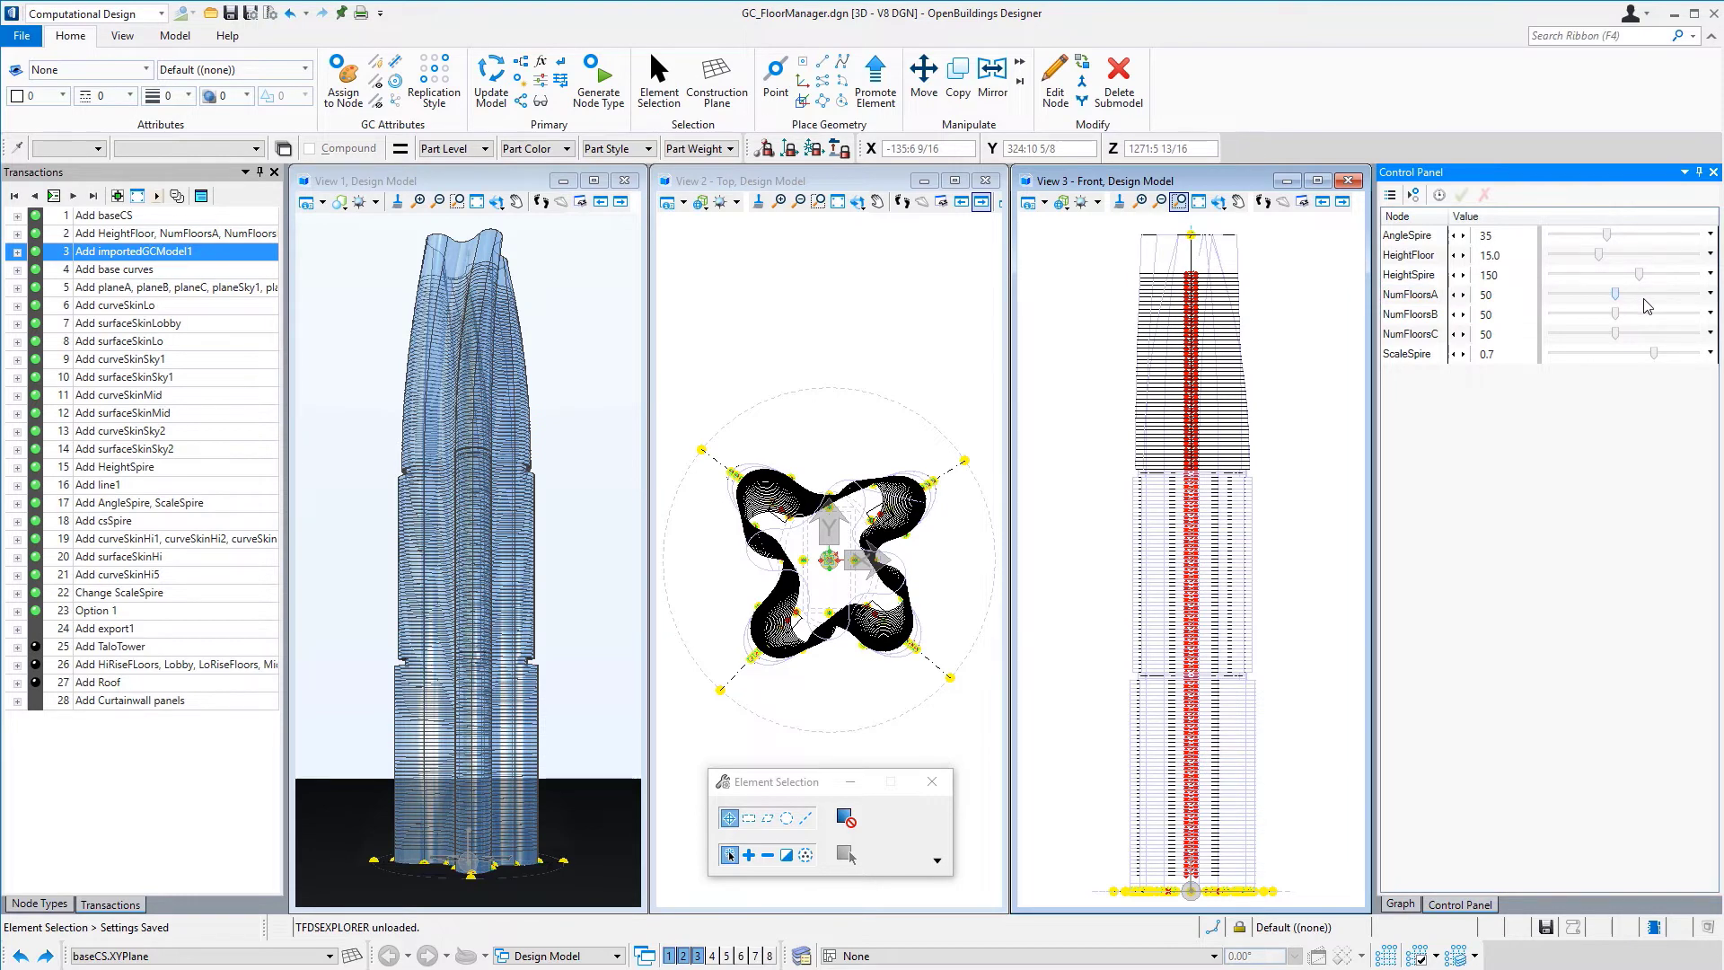
{"action": "left_click", "coordinate": [1439, 196]}
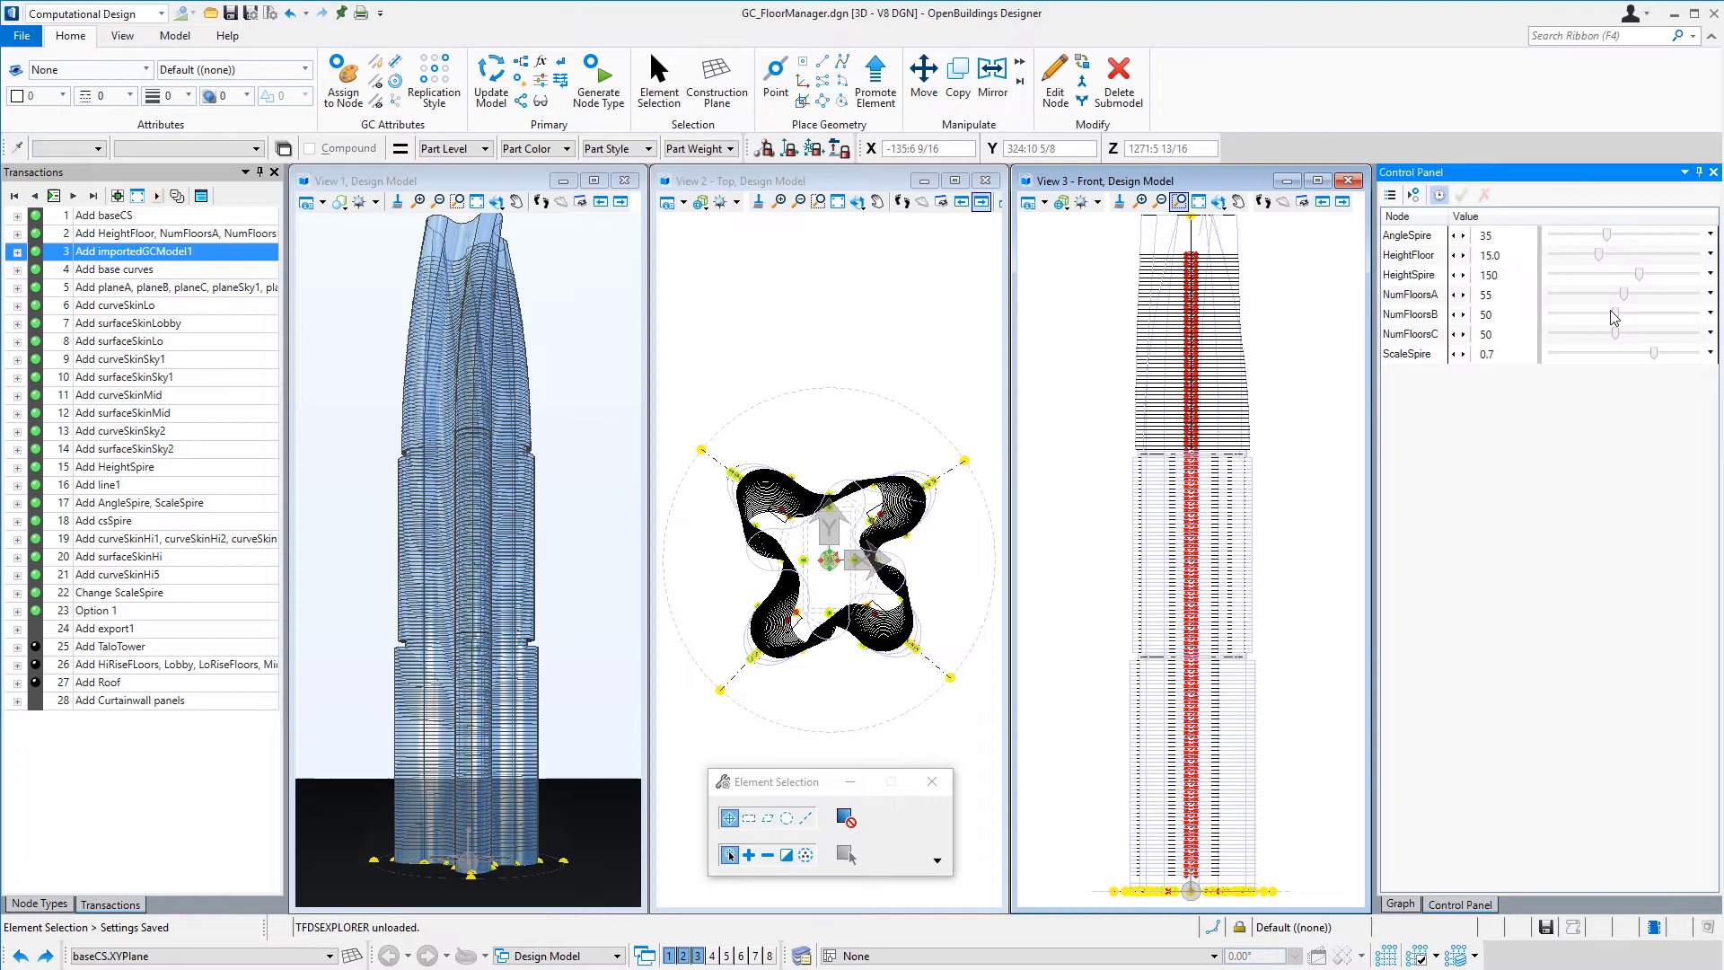
{"action": "mouse_move", "coordinate": [1614, 315]}
{"action": "left_mouse_down"}
{"action": "mouse_move", "coordinate": [1632, 324]}
{"action": "mouse_move", "coordinate": [1630, 295]}
{"action": "left_mouse_up"}
{"action": "left_click", "coordinate": [1461, 199]}
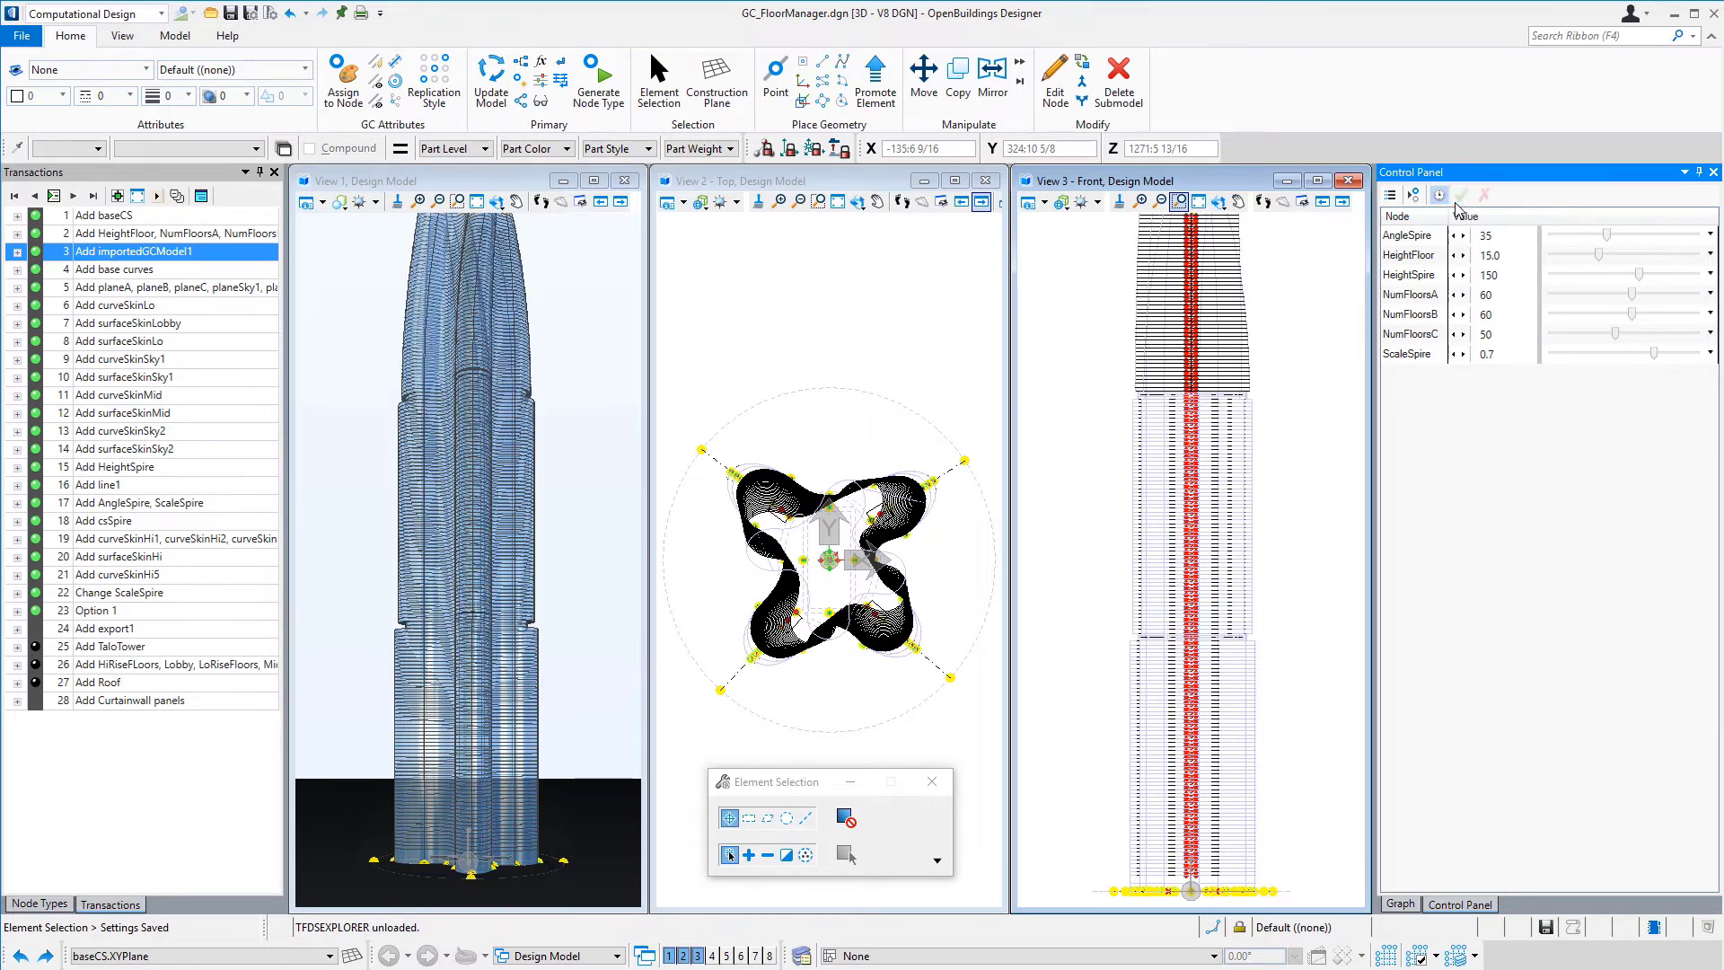
{"action": "left_click", "coordinate": [1199, 201]}
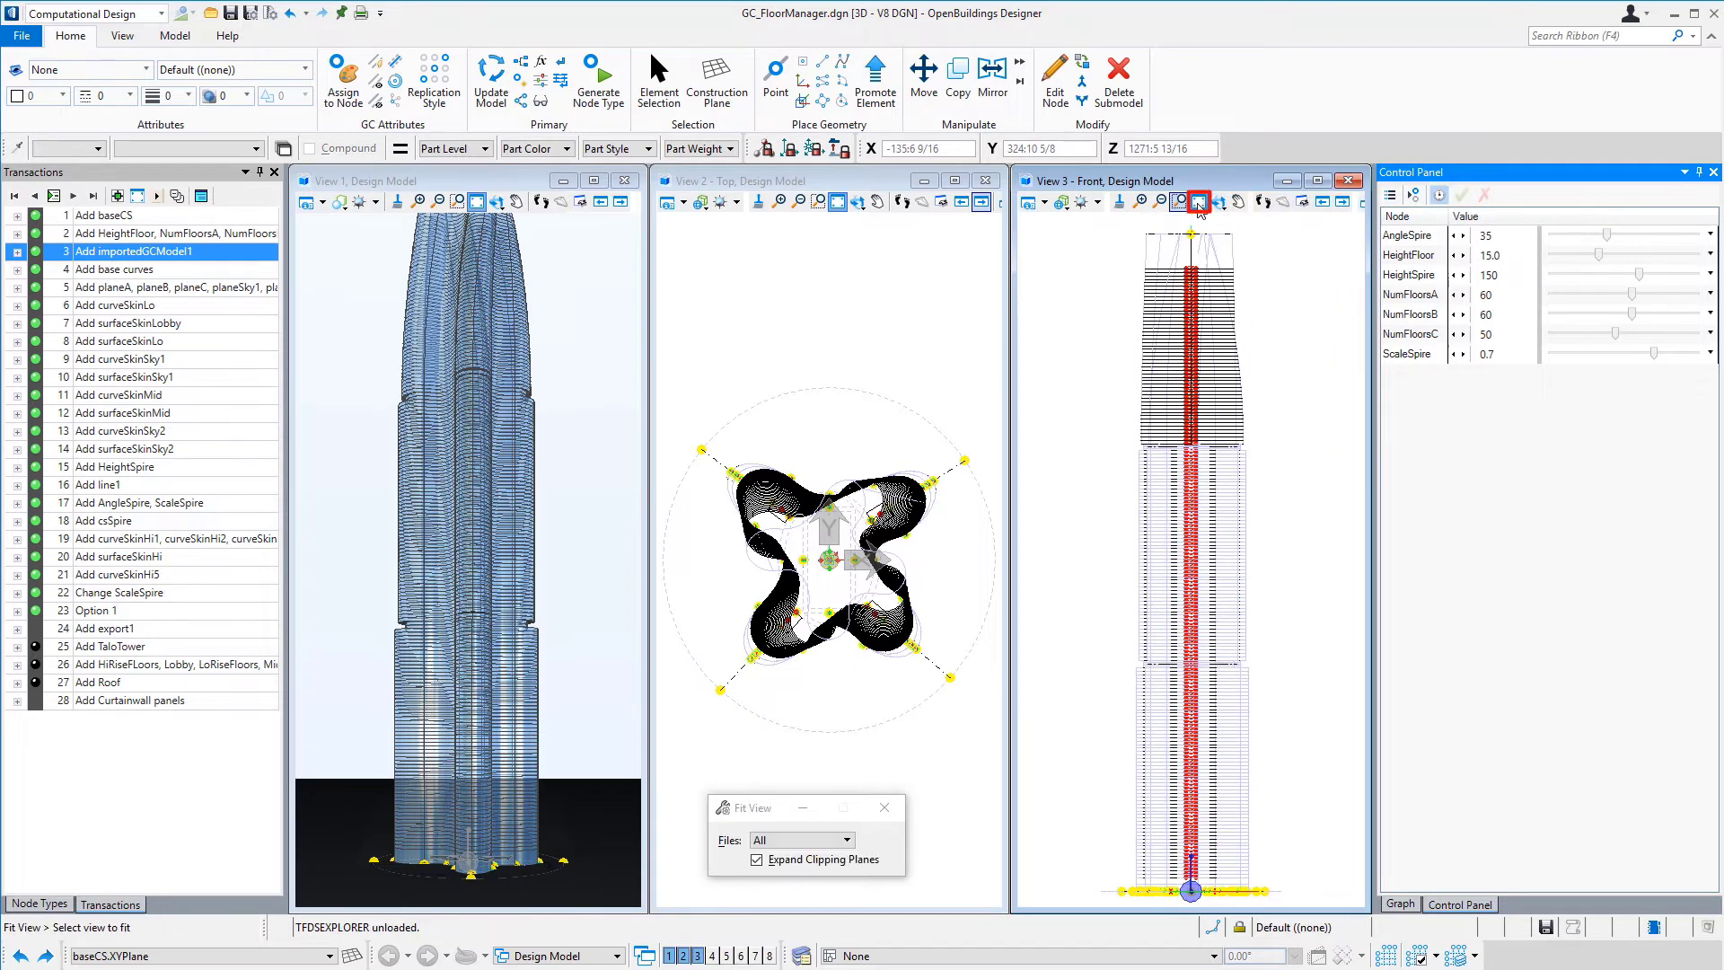
{"action": "left_click", "coordinate": [476, 201]}
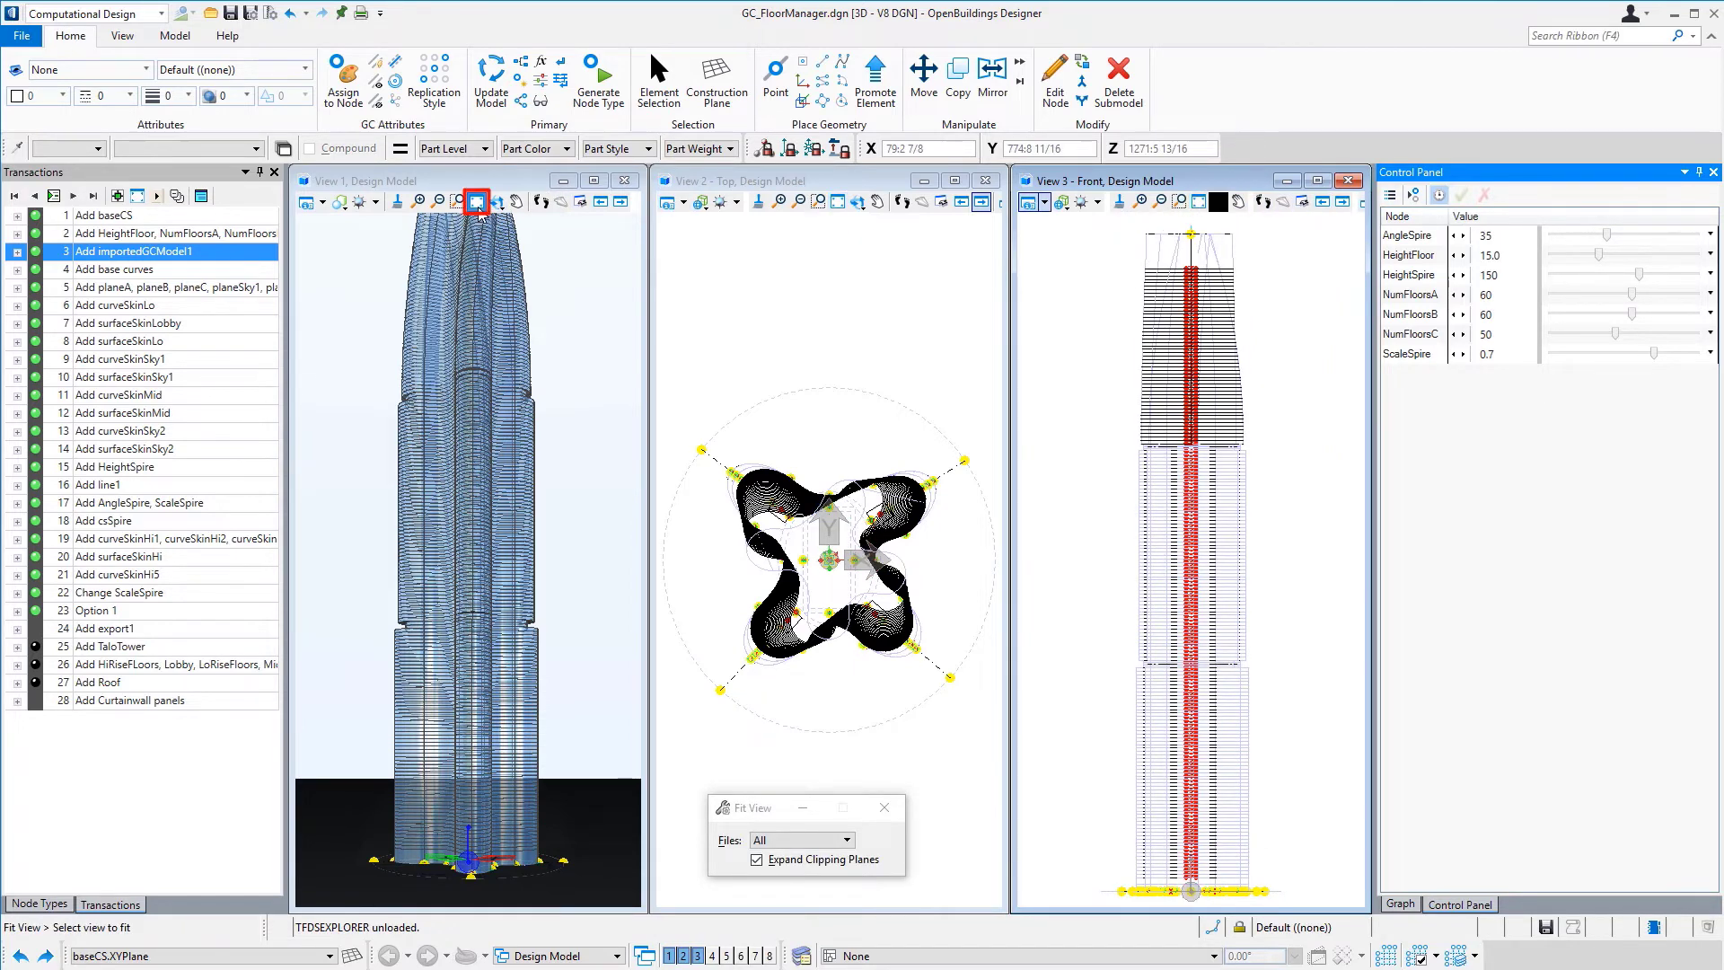
- Record the slider changes as a new transaction and rename it 'Option 2'
{"action": "left_click", "coordinate": [54, 196]}
{"action": "left_click", "coordinate": [54, 196]}
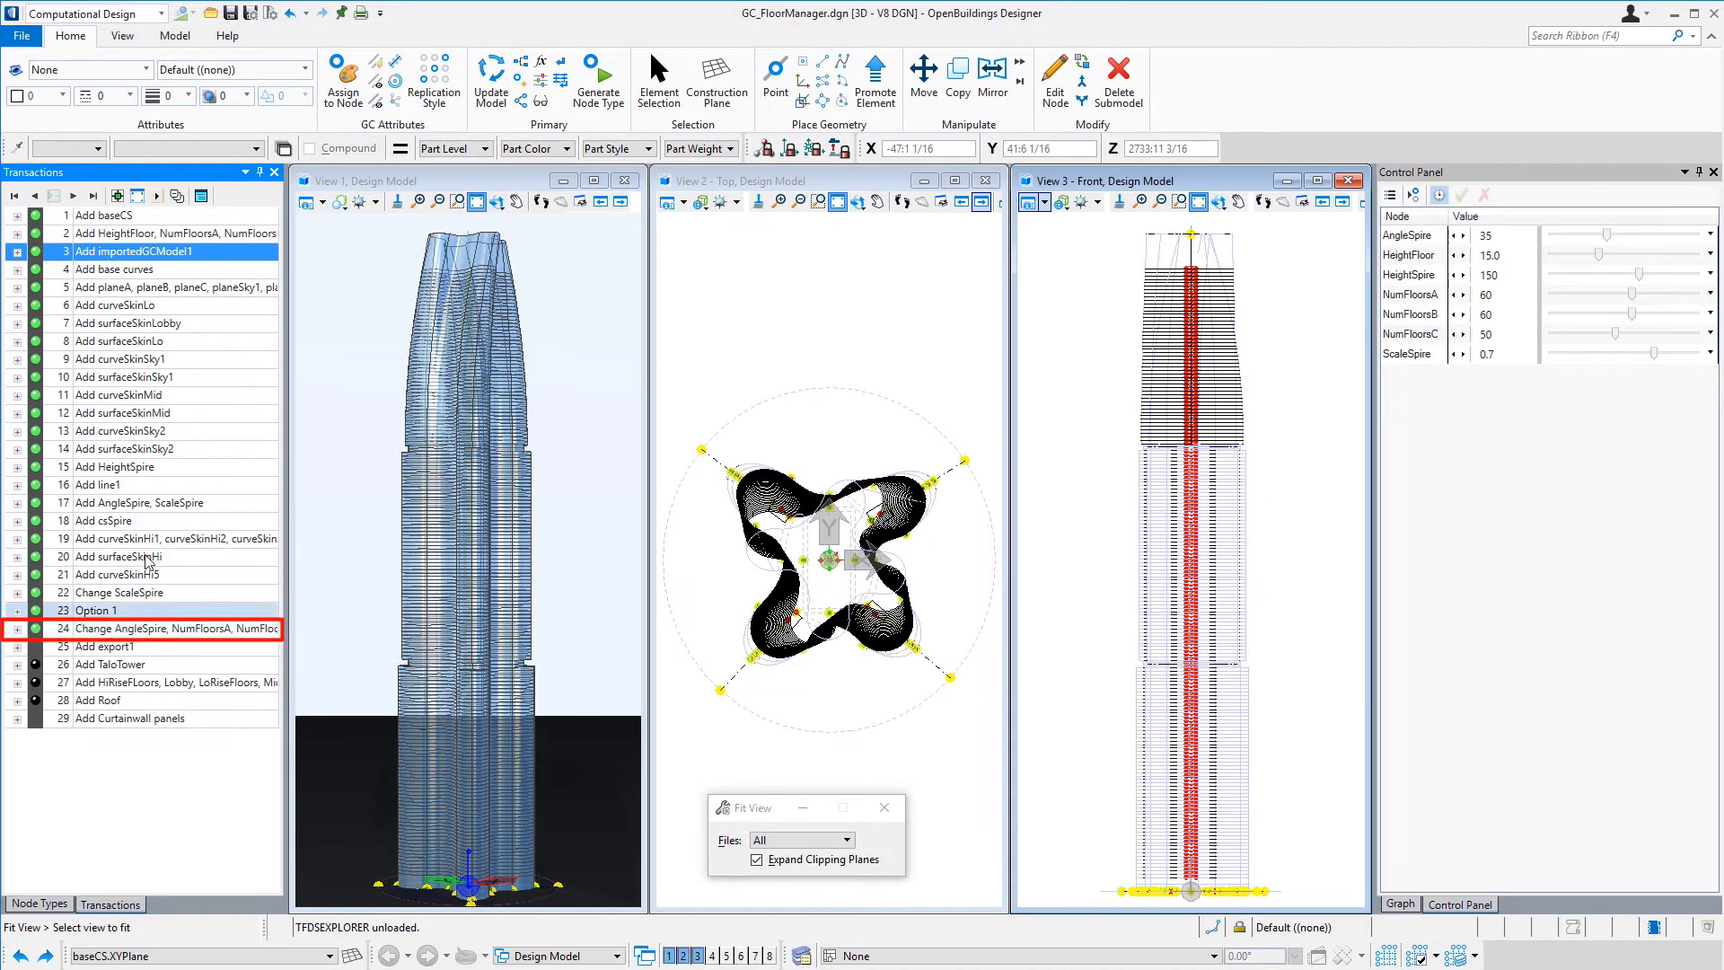
{"action": "left_click", "coordinate": [189, 632]}
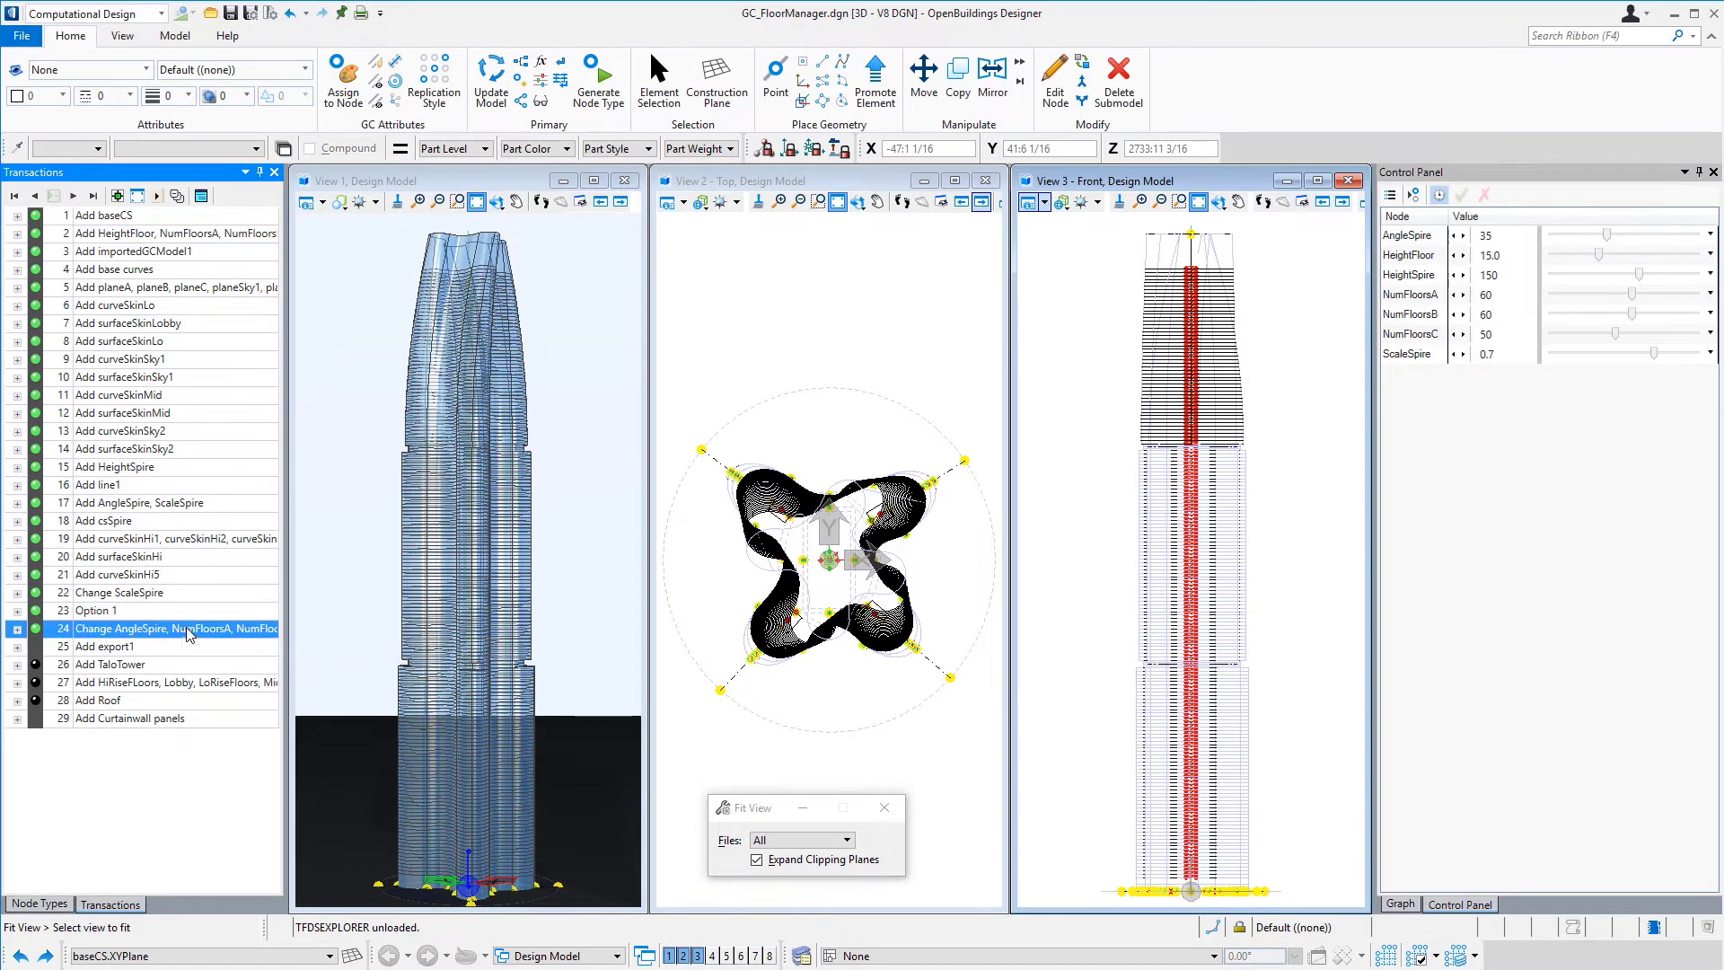
{"action": "left_click", "coordinate": [190, 626]}
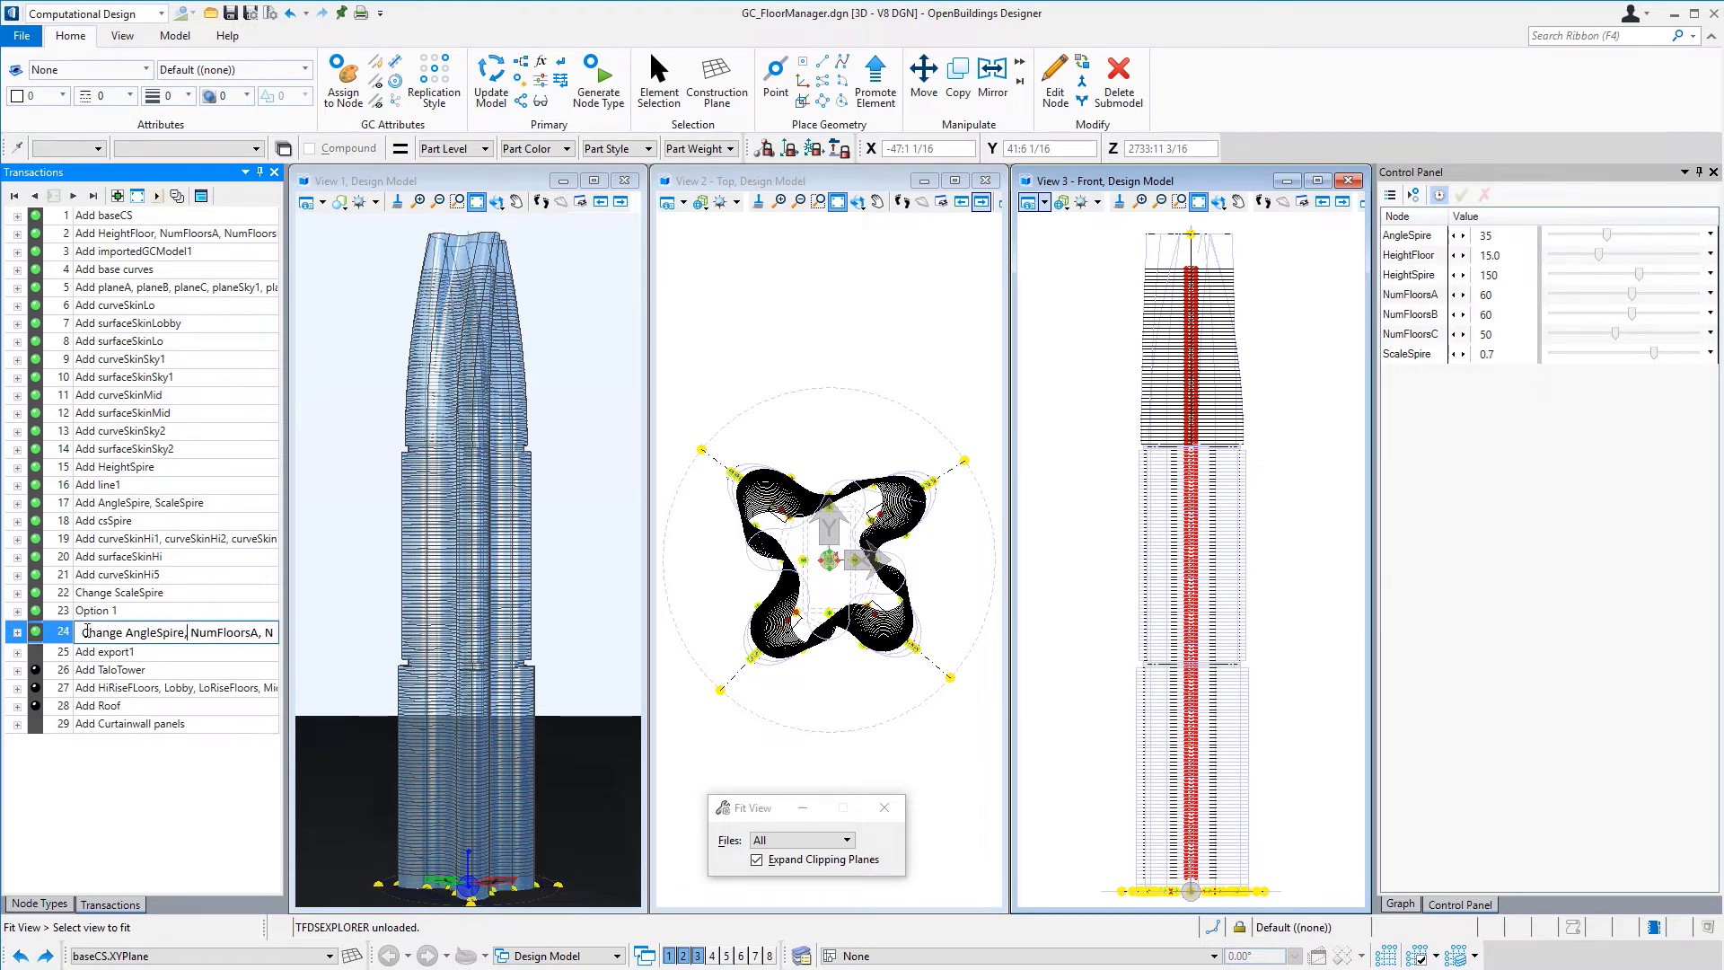
{"action": "left_click_drag", "start_coordinate": [83, 633], "coordinate": [303, 643]}
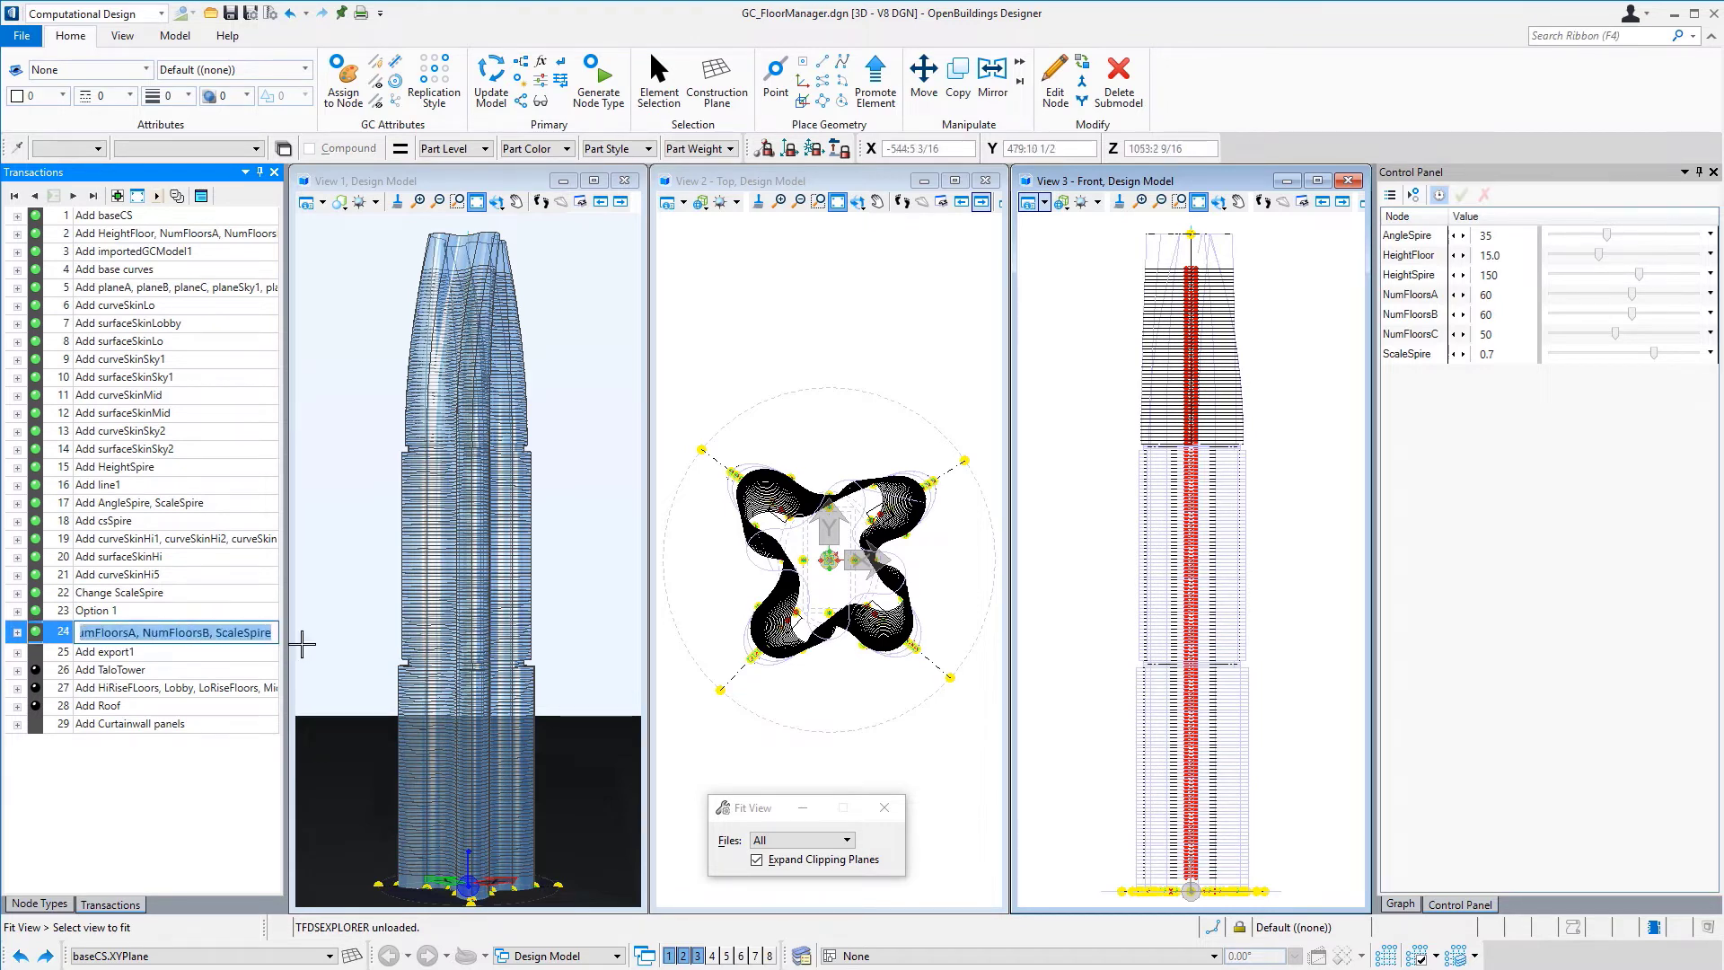
{"action": "type", "text": "Option"}
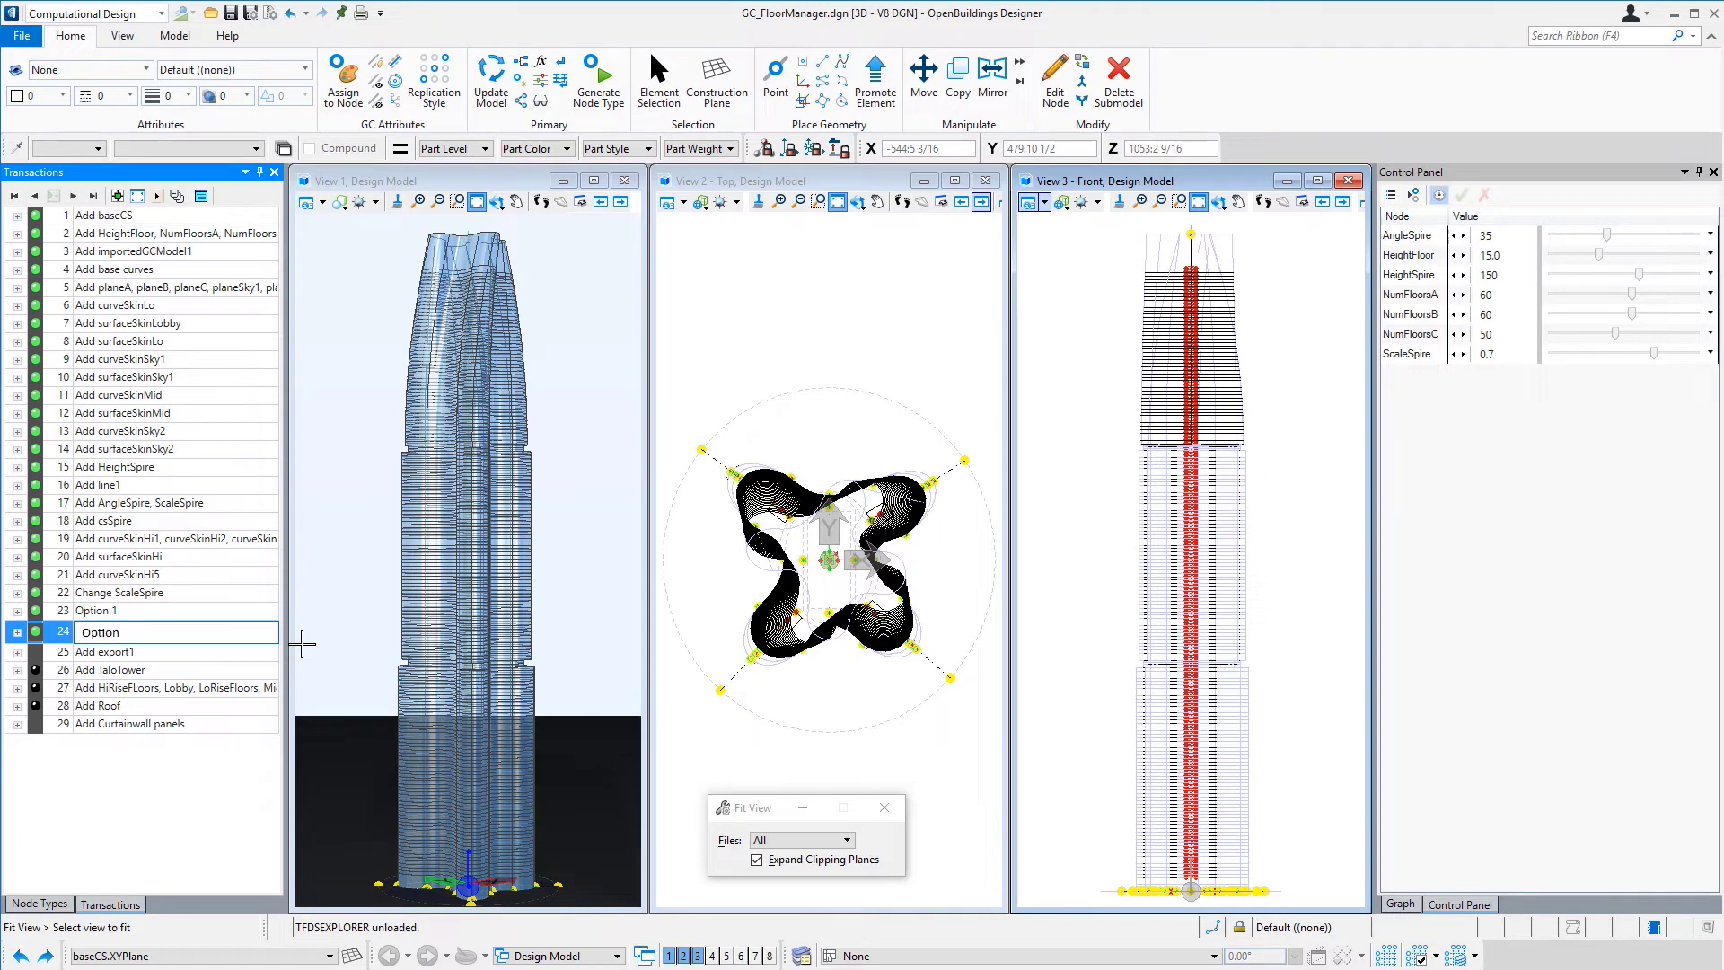
{"action": "type", "text": " 2"}
{"action": "key", "text": "Return"}
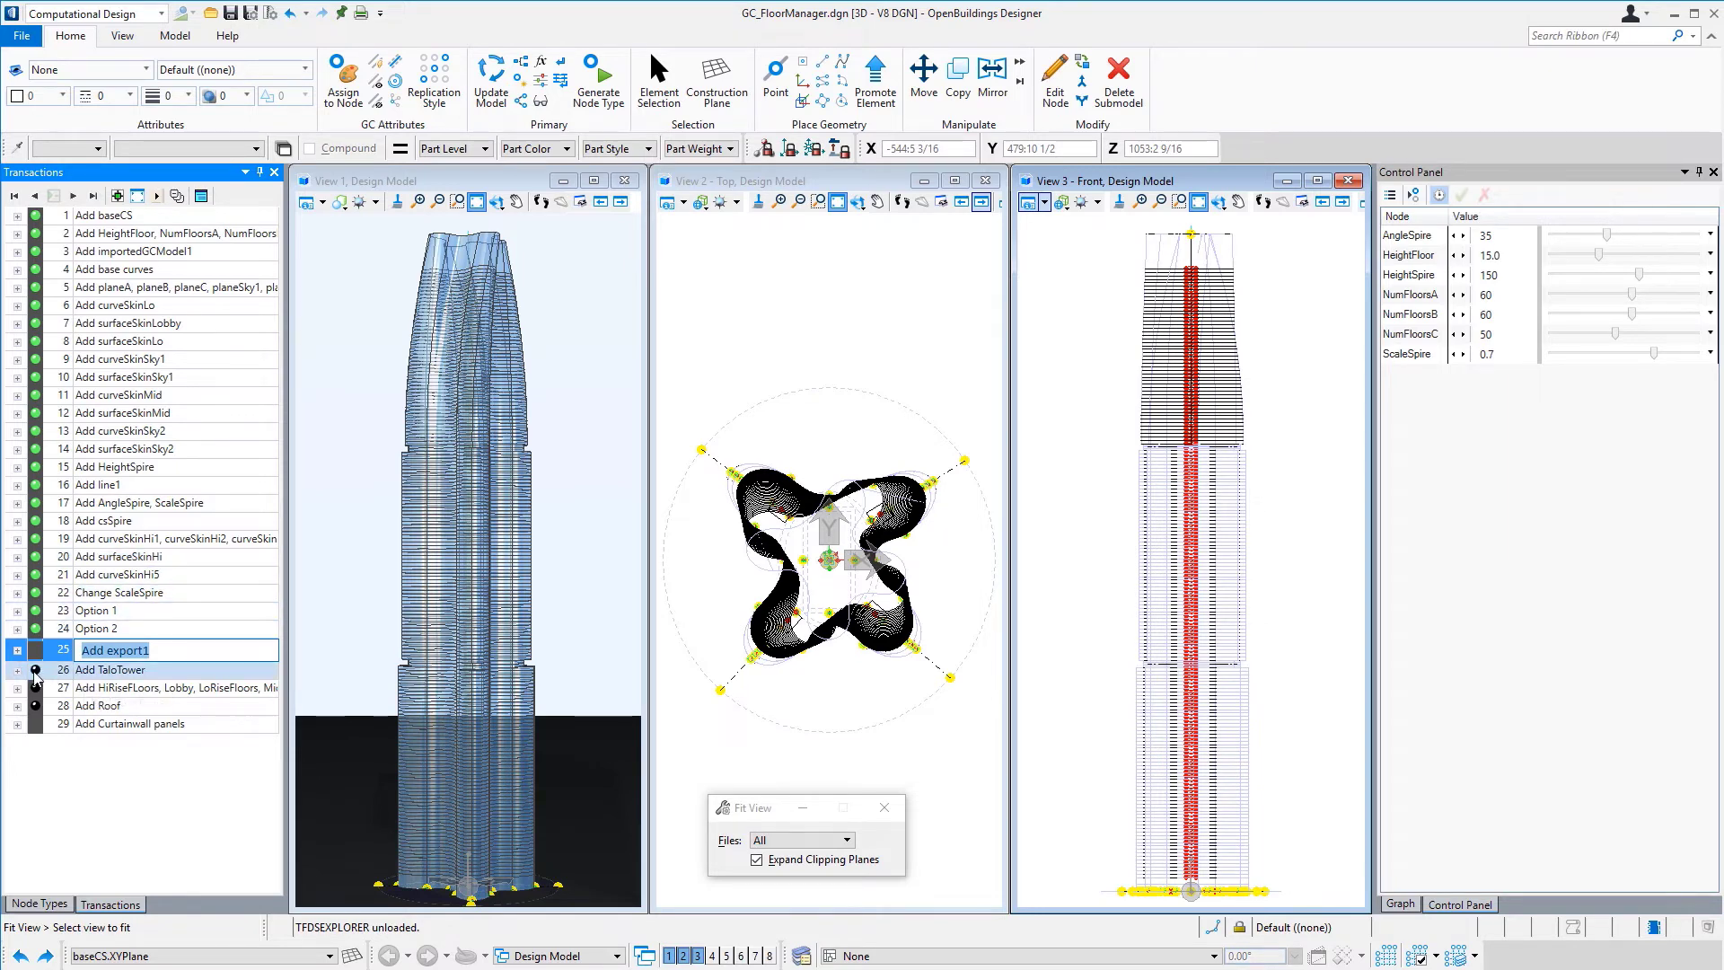
- With the graph shown, replay the Add TaloTower, floor-range and Add Roof transactions
{"action": "left_click", "coordinate": [1411, 910]}
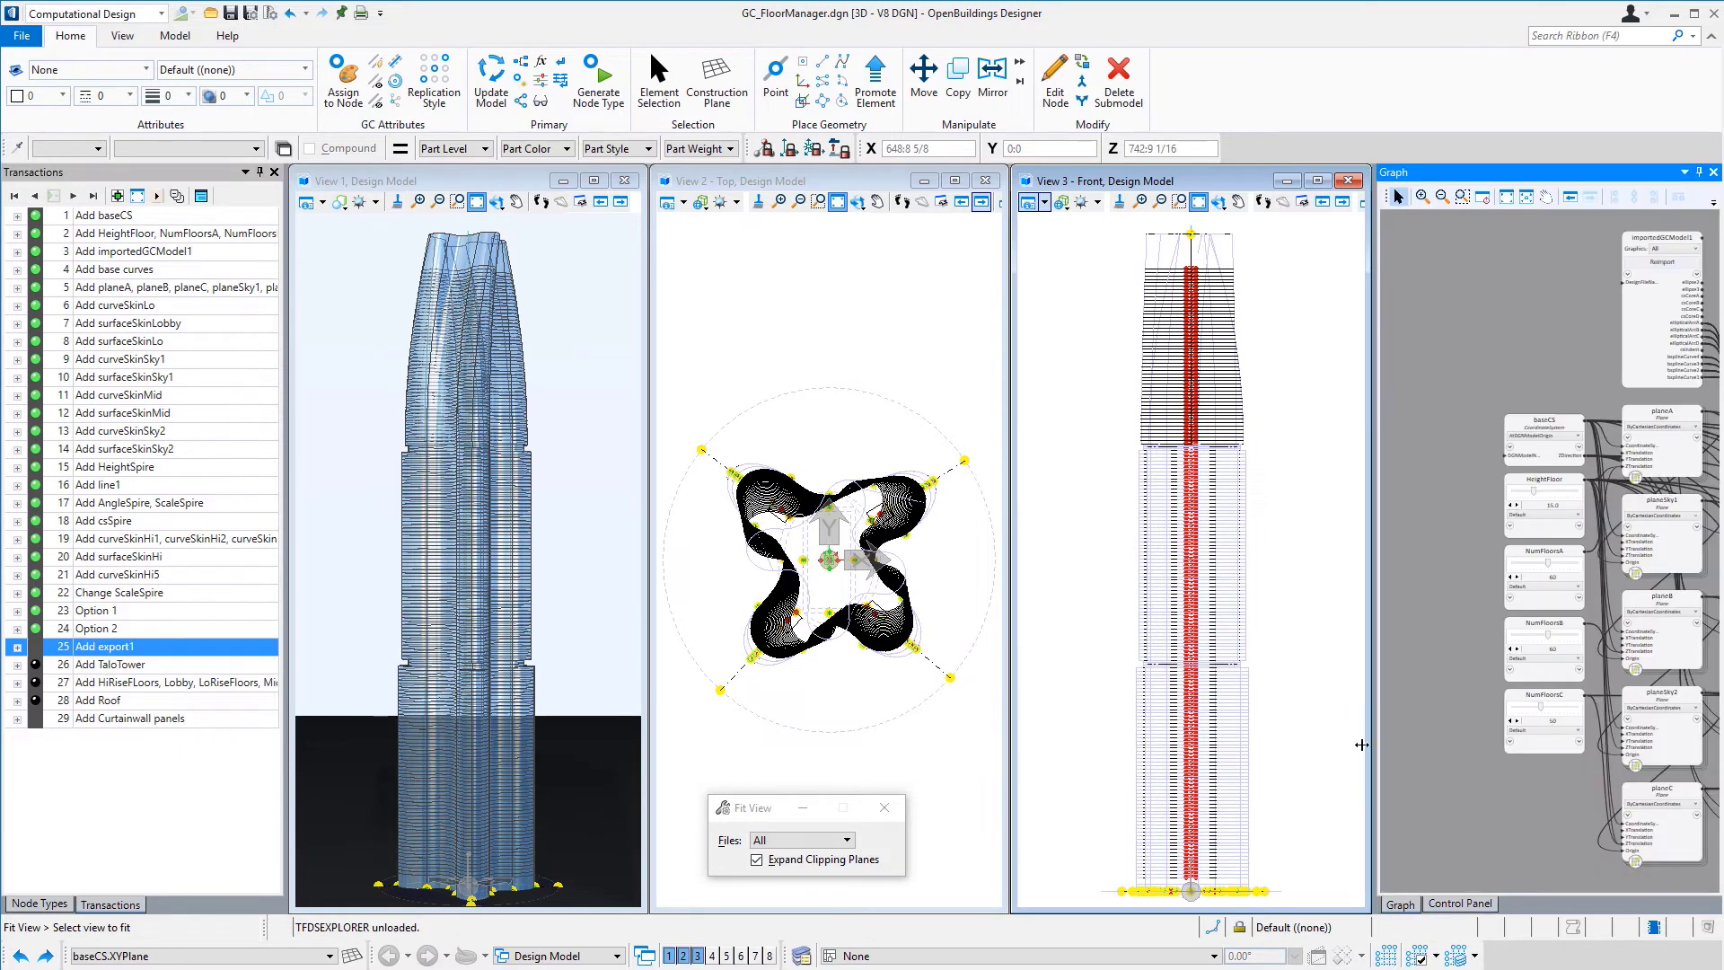
{"action": "key", "text": "Escape"}
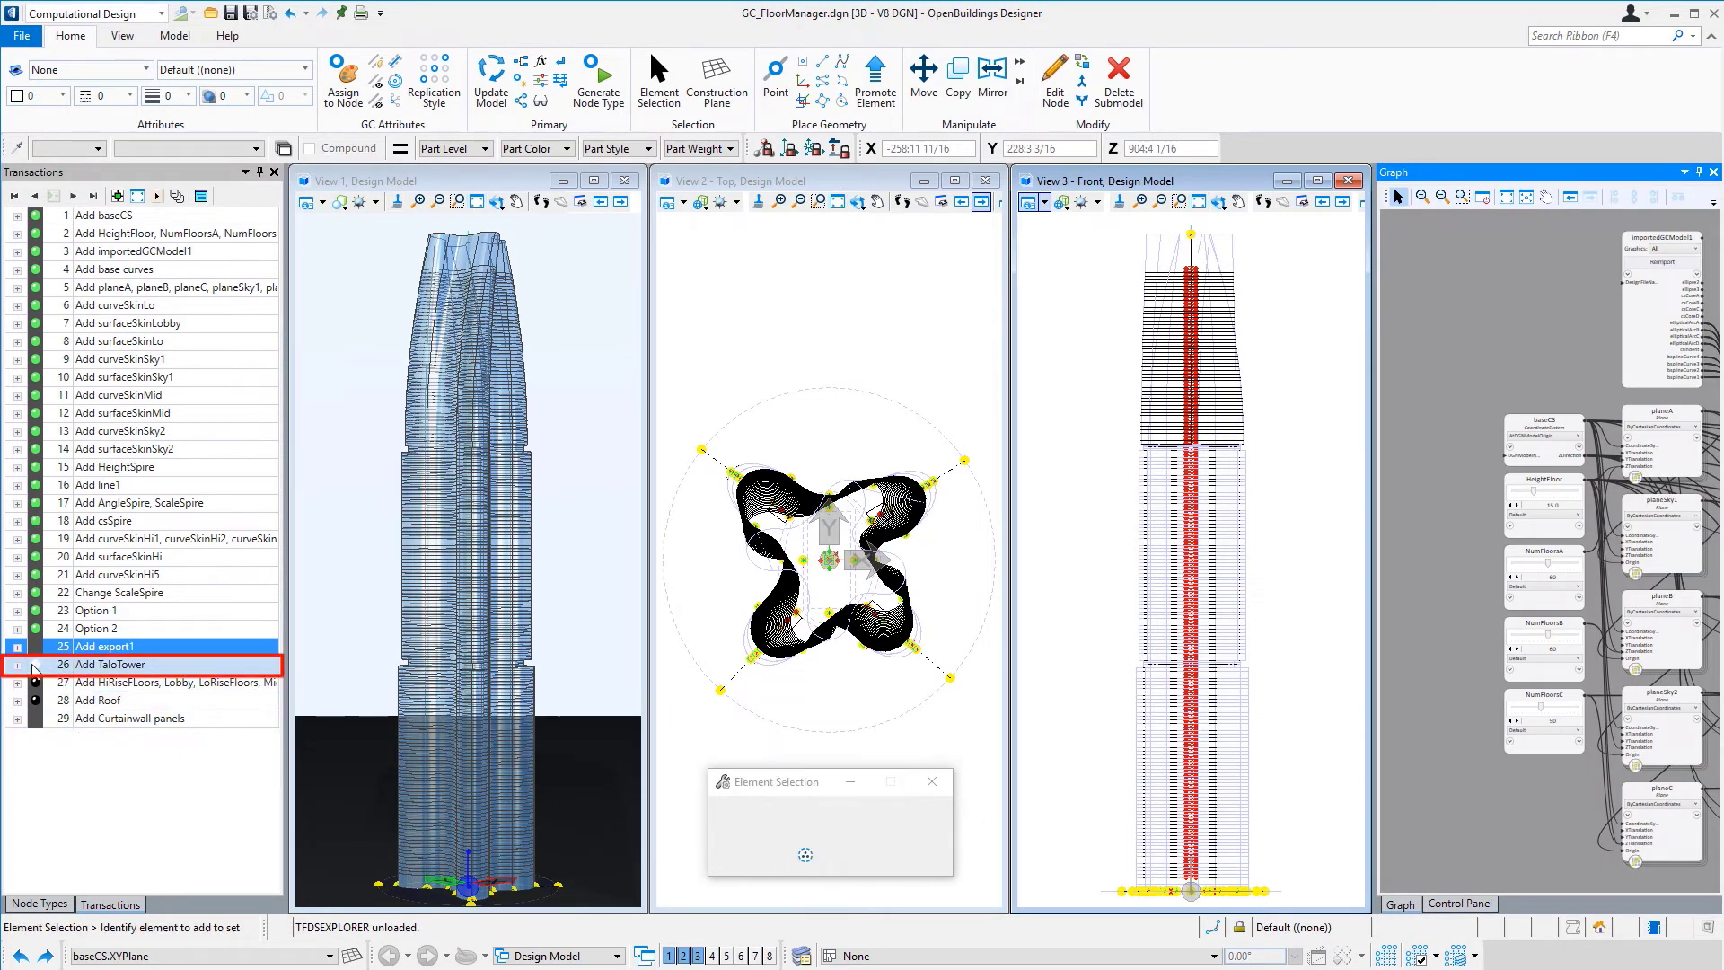
{"action": "left_click", "coordinate": [34, 666]}
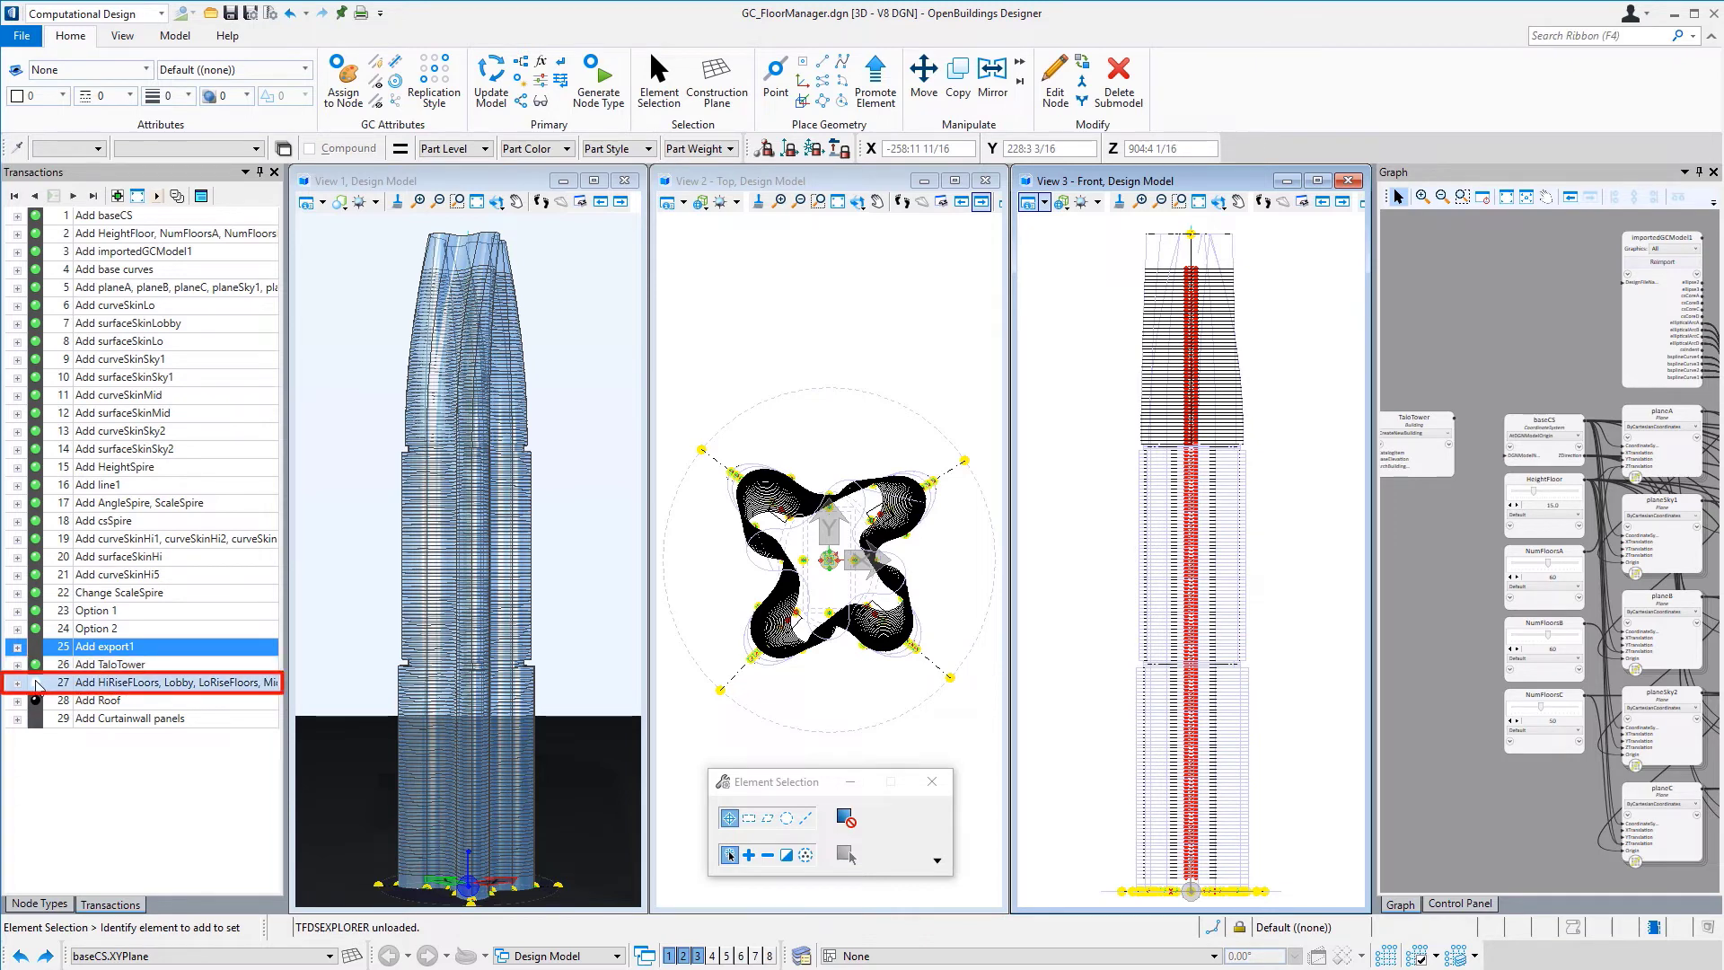
{"action": "left_click", "coordinate": [36, 683]}
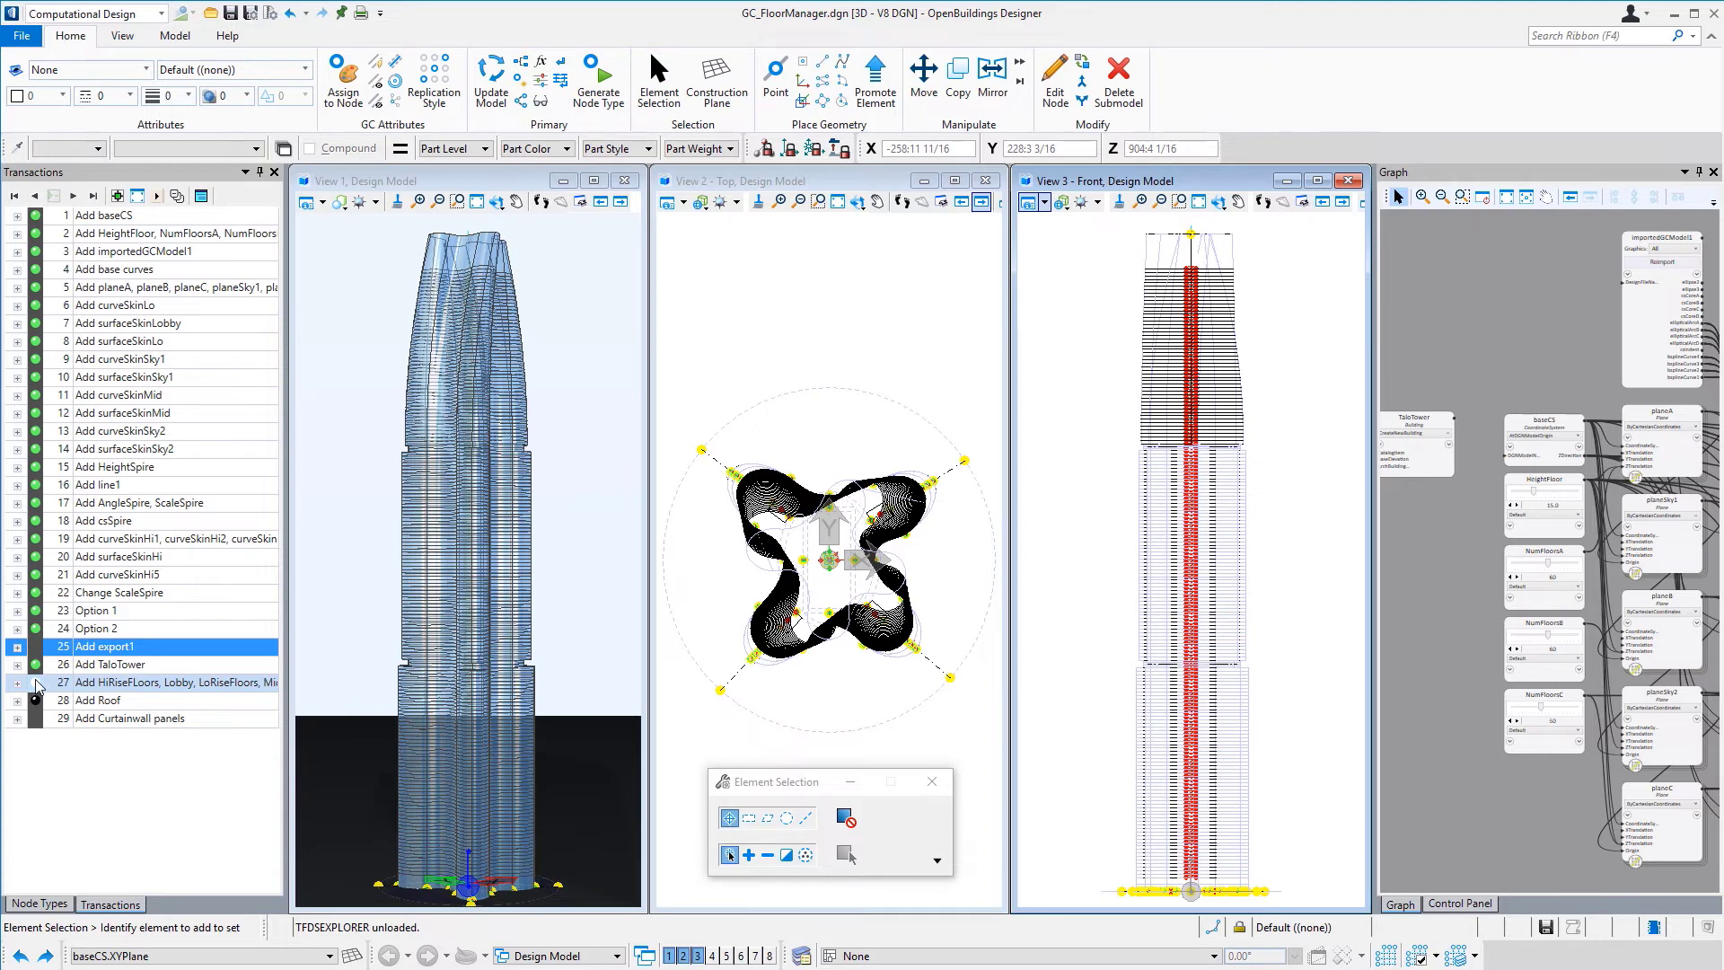
{"action": "left_click", "coordinate": [36, 682]}
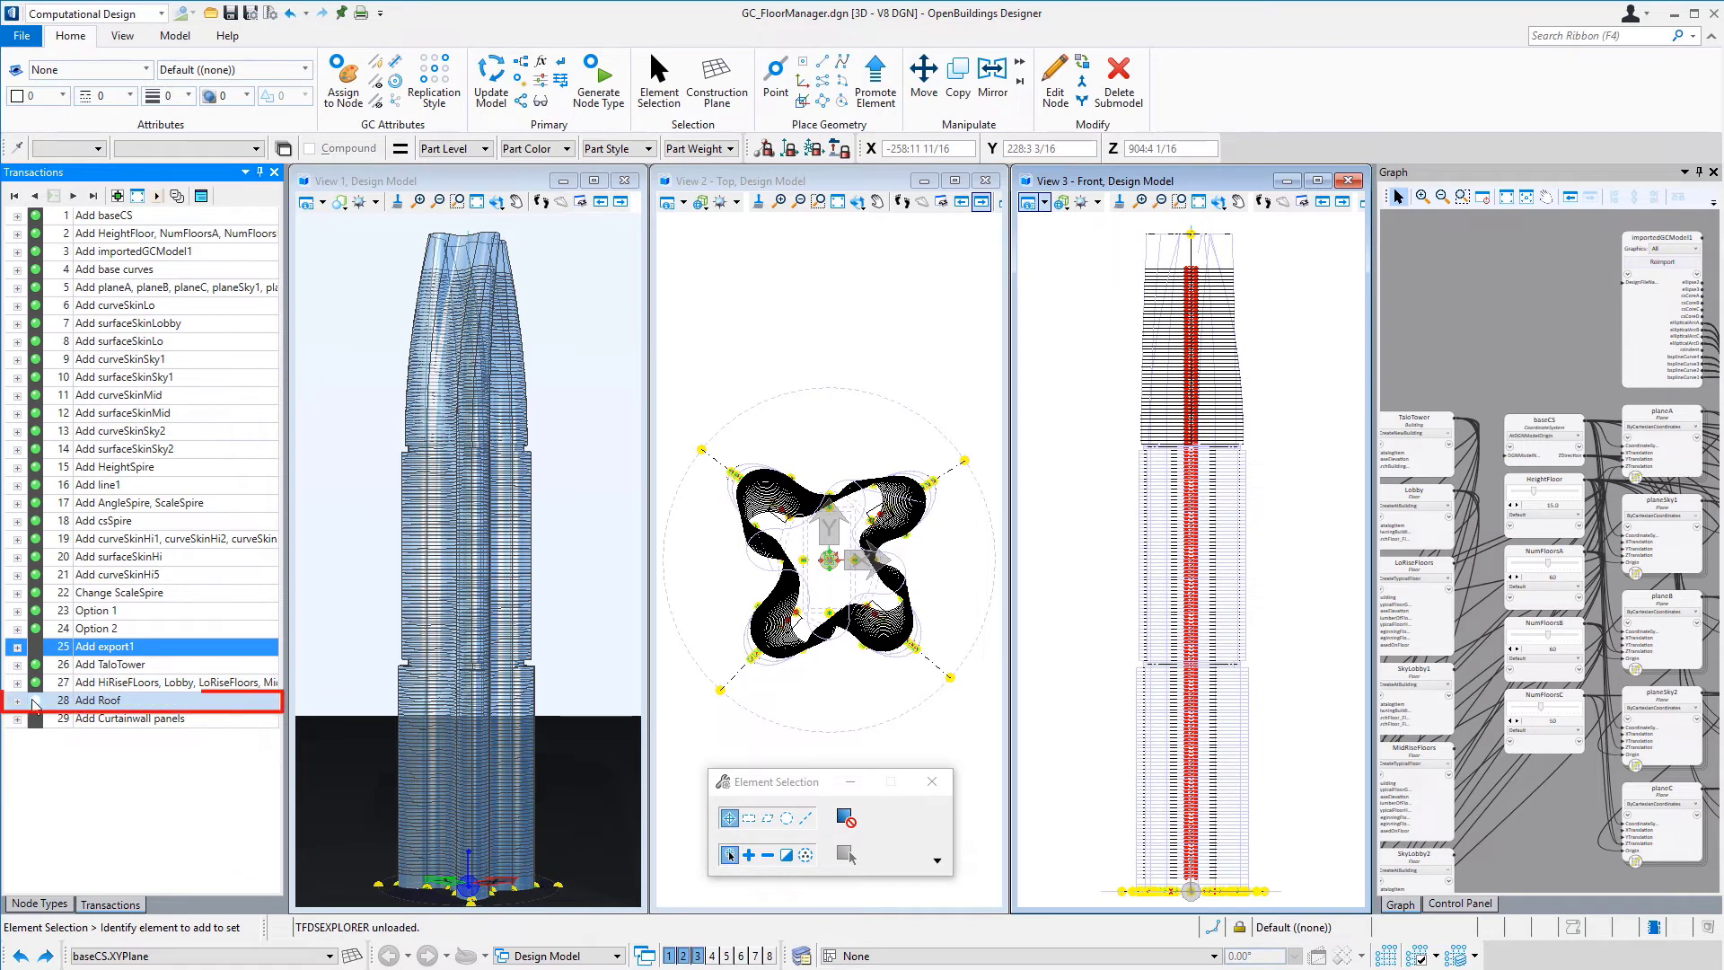
{"action": "left_click", "coordinate": [35, 701]}
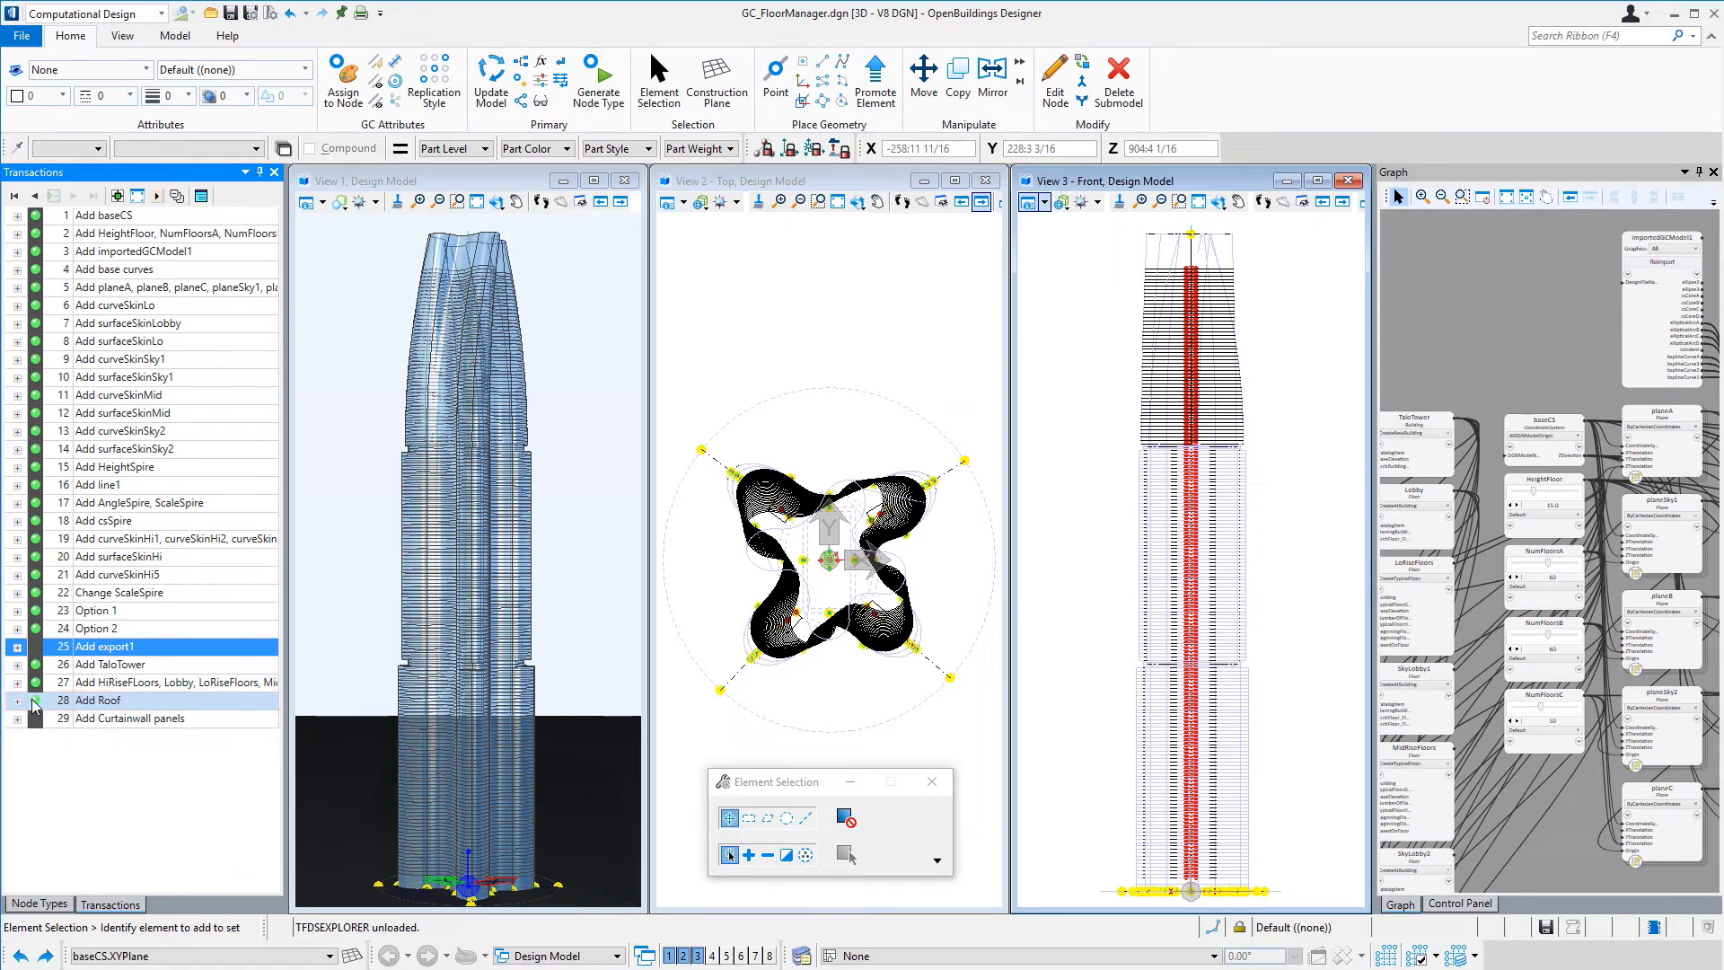
{"action": "left_click", "coordinate": [802, 958]}
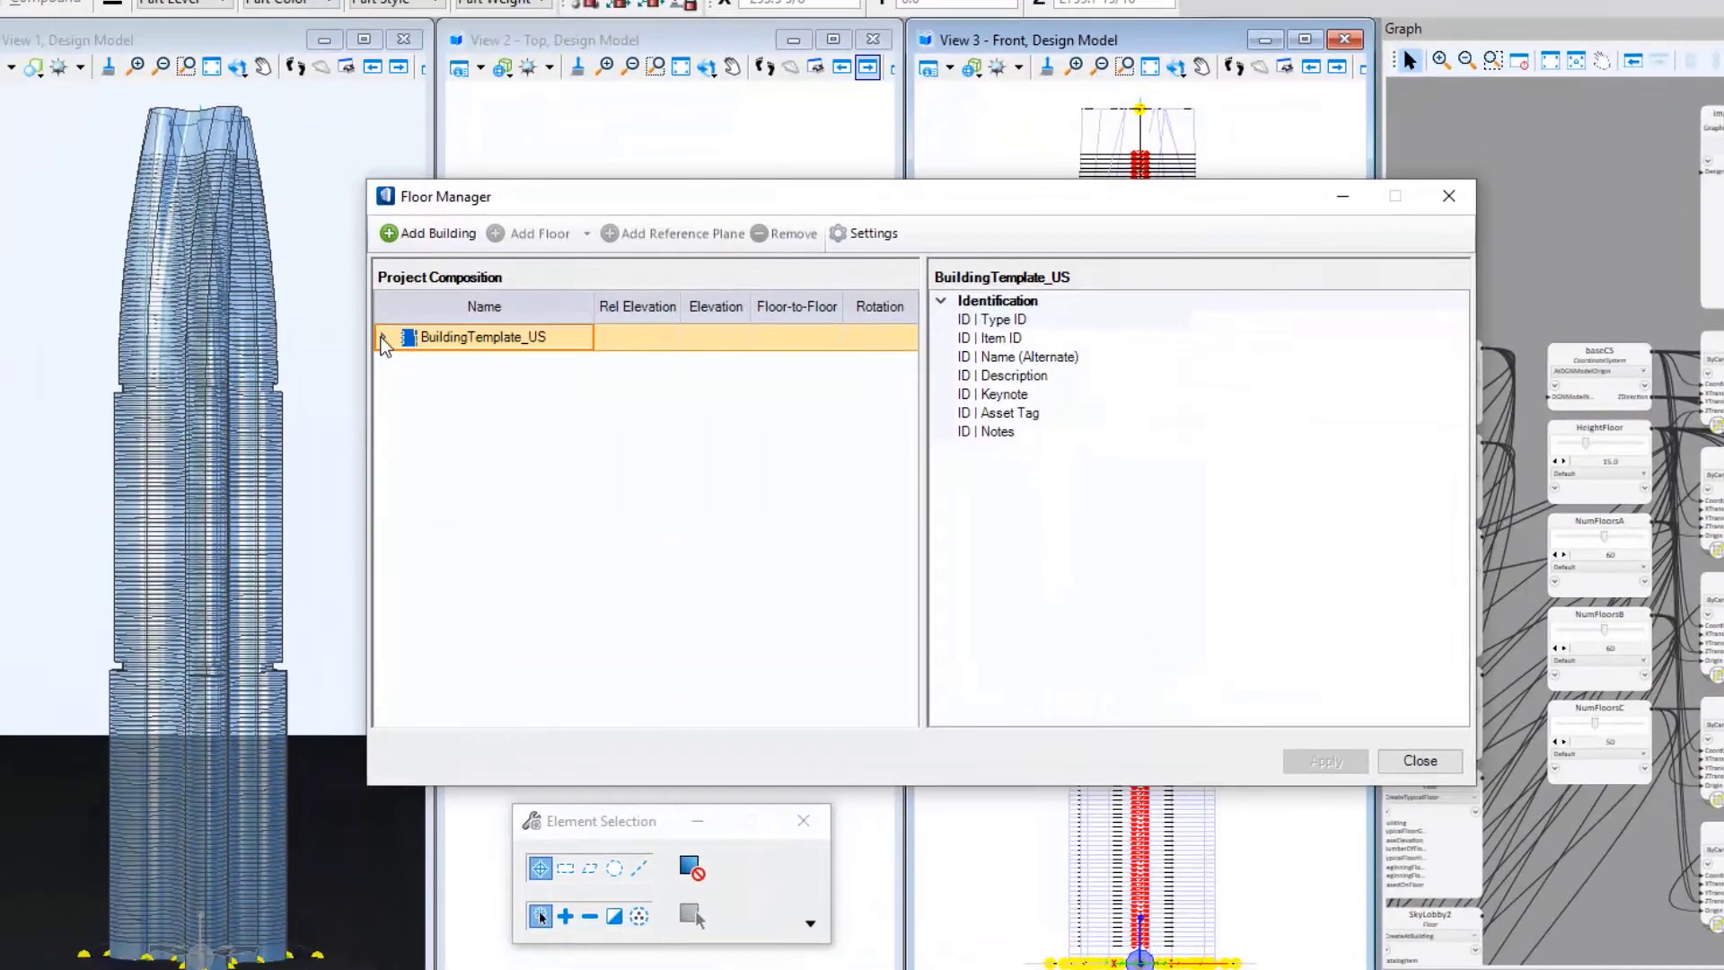
{"action": "left_click", "coordinate": [383, 339]}
{"action": "left_click", "coordinate": [405, 364]}
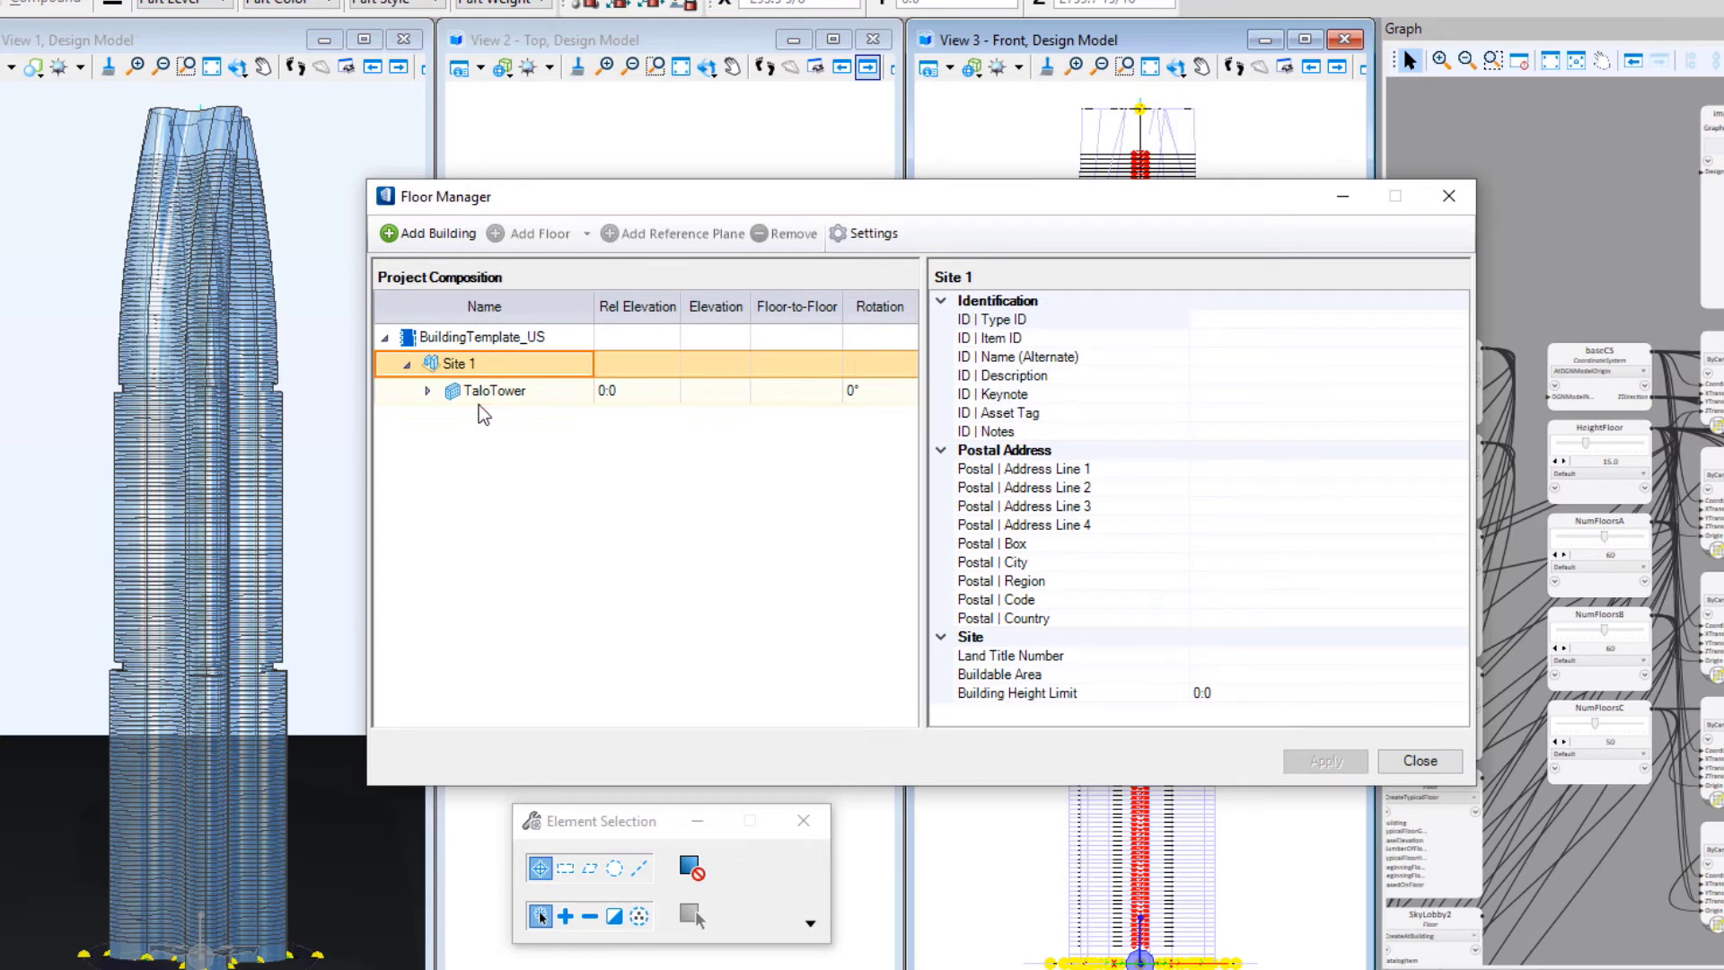
{"action": "left_click", "coordinate": [428, 392]}
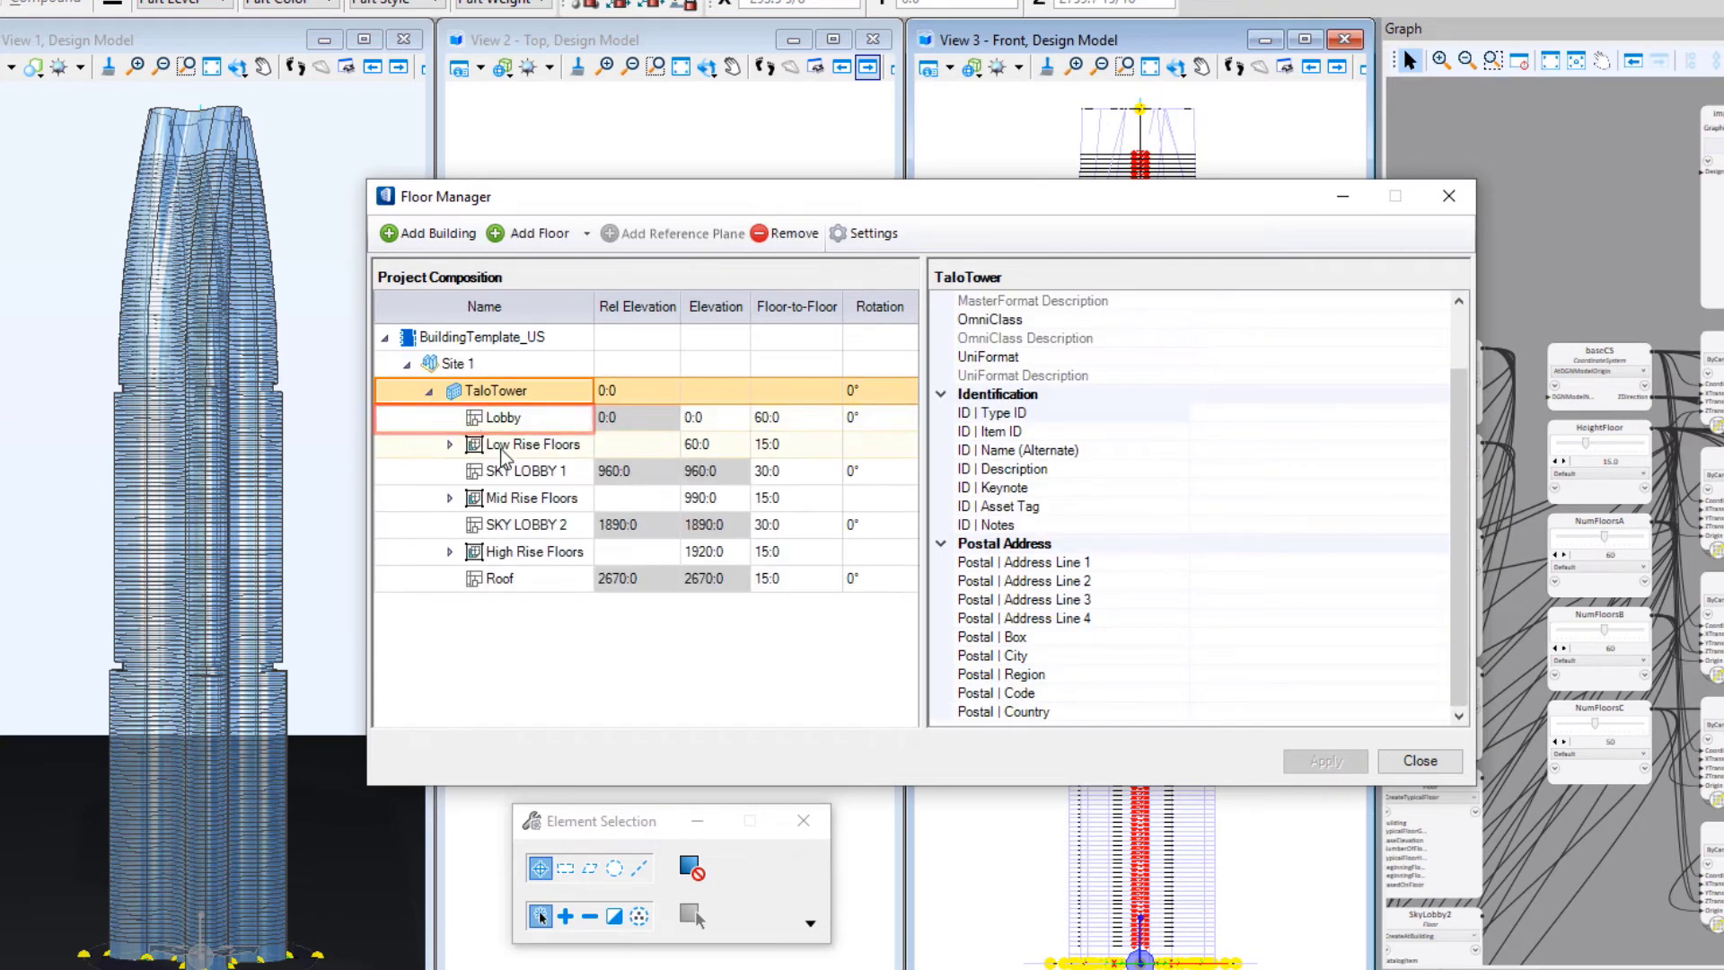
{"action": "left_click", "coordinate": [453, 448]}
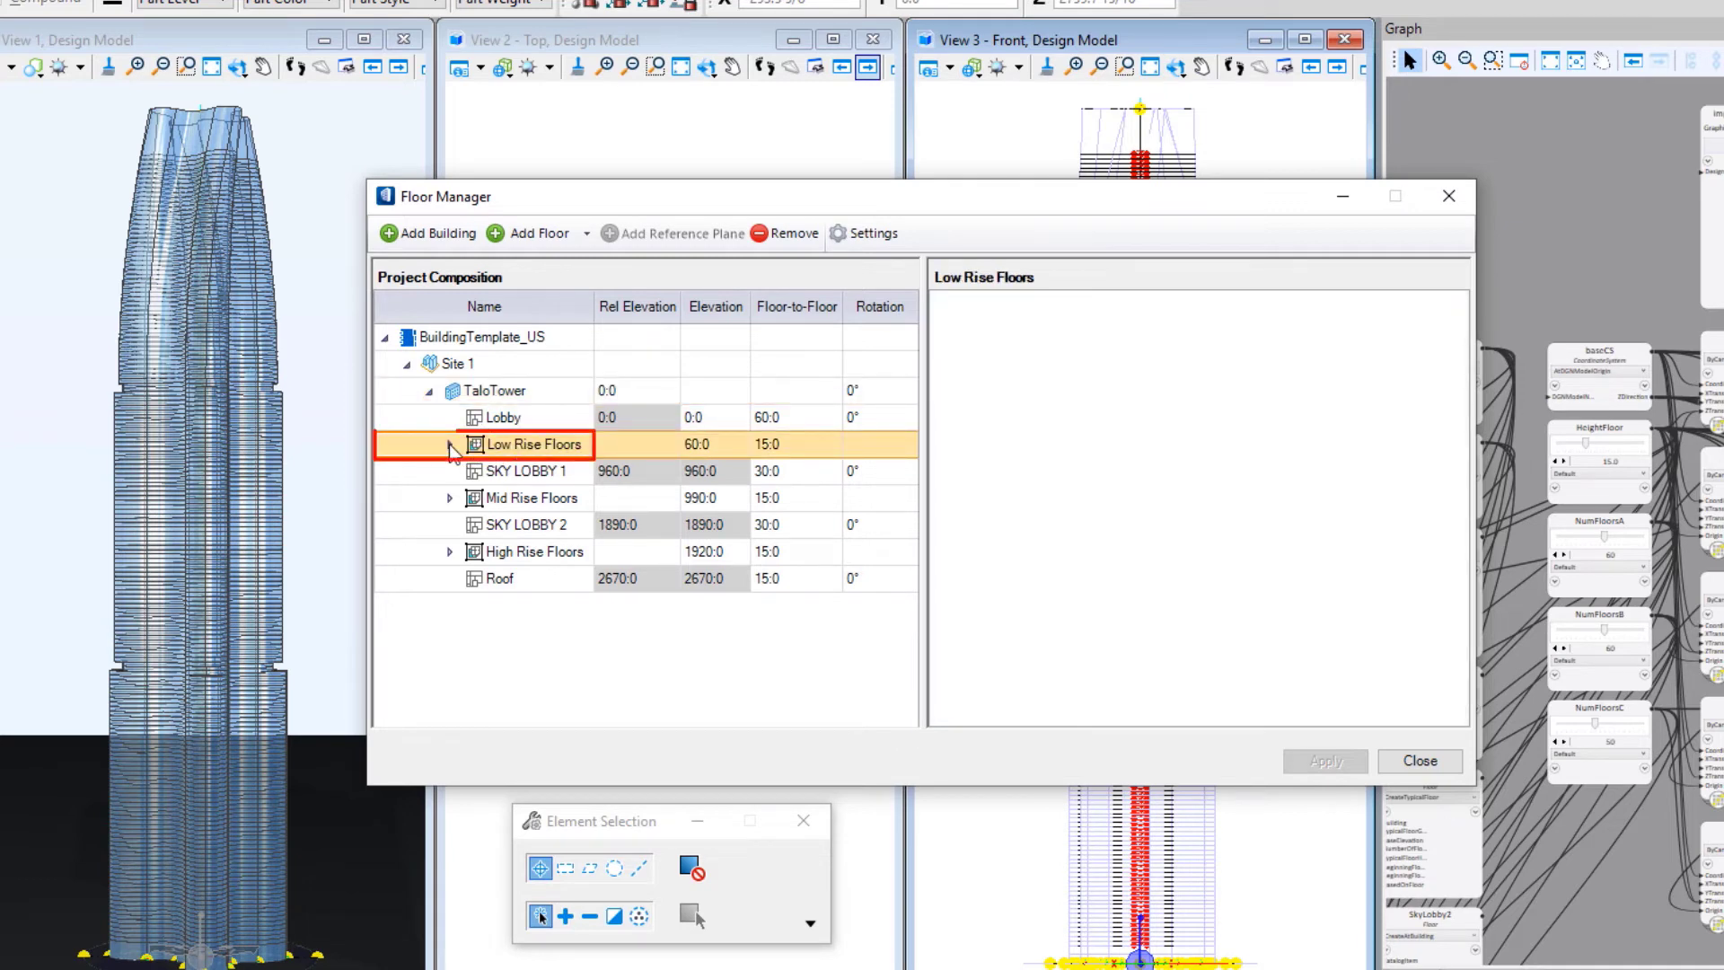
{"action": "left_click", "coordinate": [449, 443]}
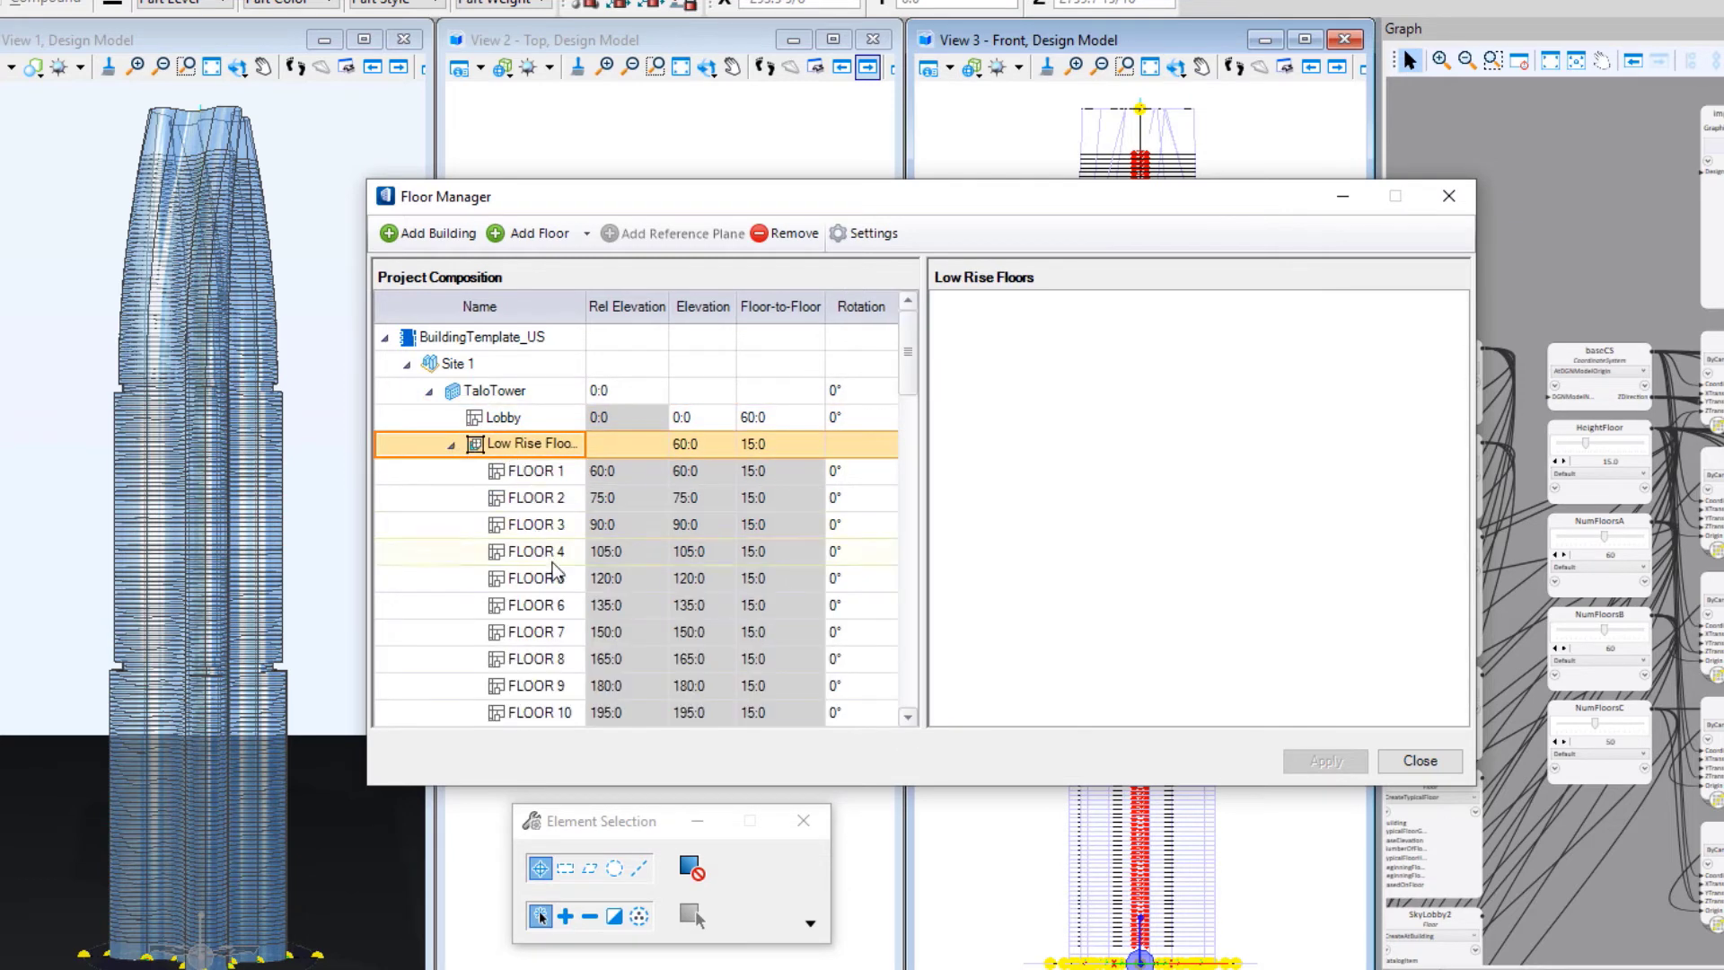
{"action": "scroll", "coordinate": [553, 562], "scroll_direction": "down", "scroll_amount": 1}
{"action": "scroll", "coordinate": [552, 562], "scroll_direction": "down", "scroll_amount": 10}
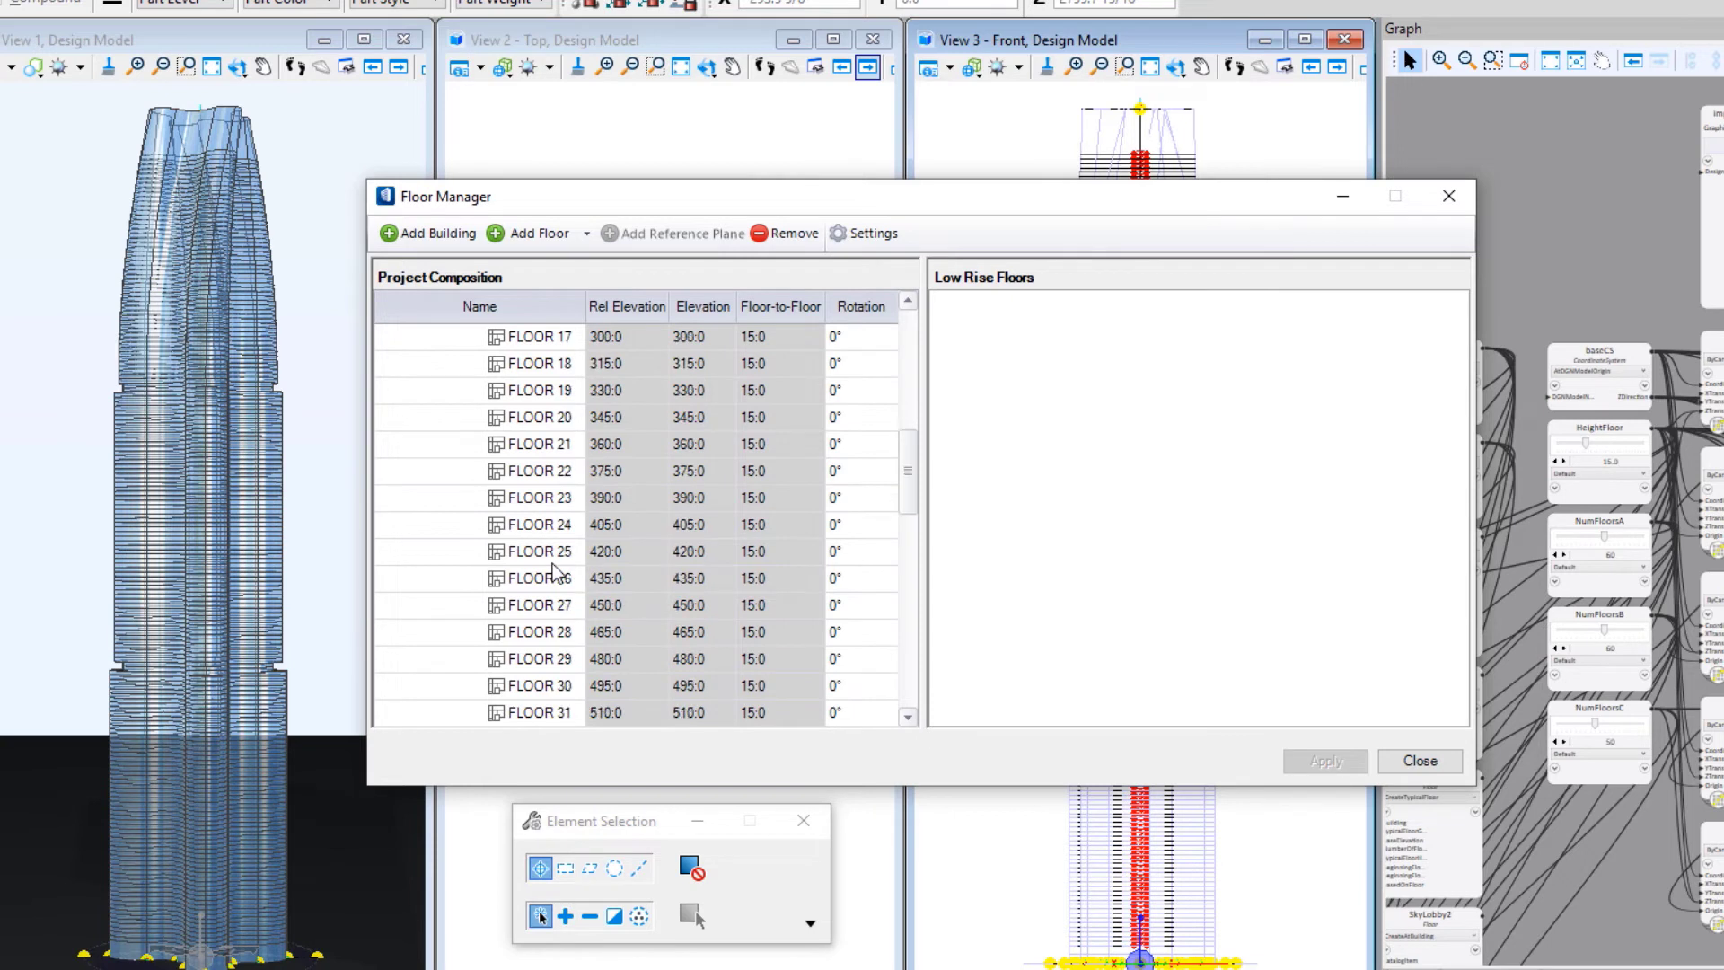
{"action": "scroll", "coordinate": [552, 563], "scroll_direction": "down", "scroll_amount": 7}
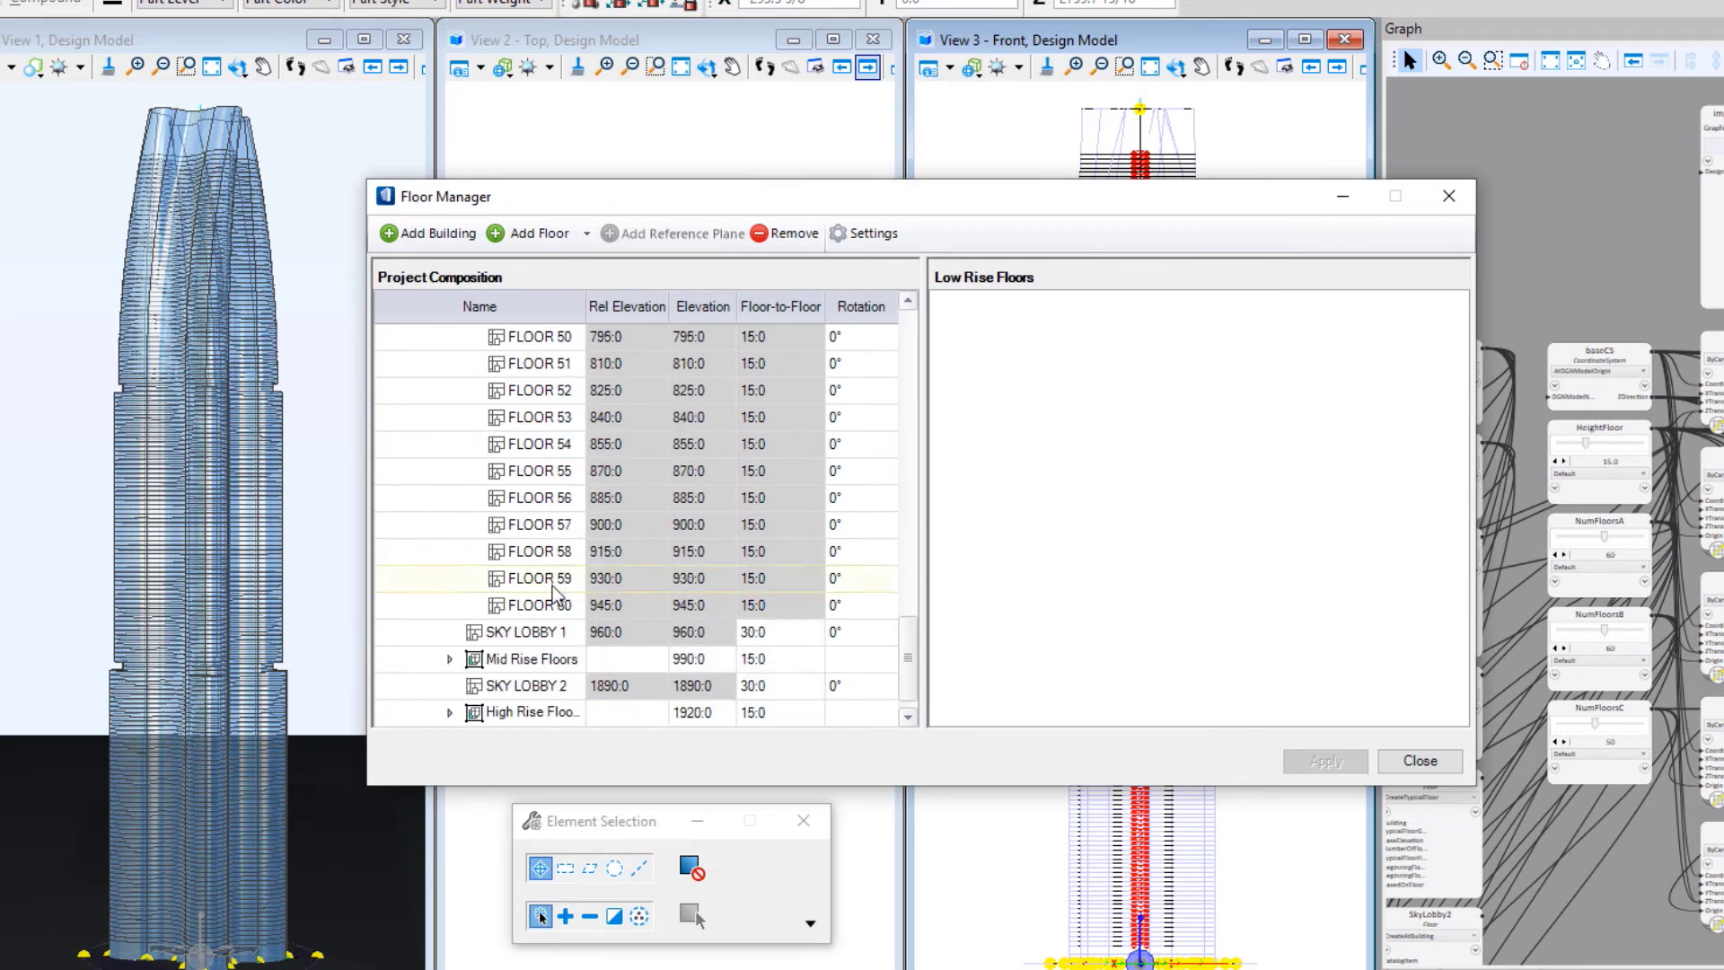
{"action": "left_click", "coordinate": [501, 633]}
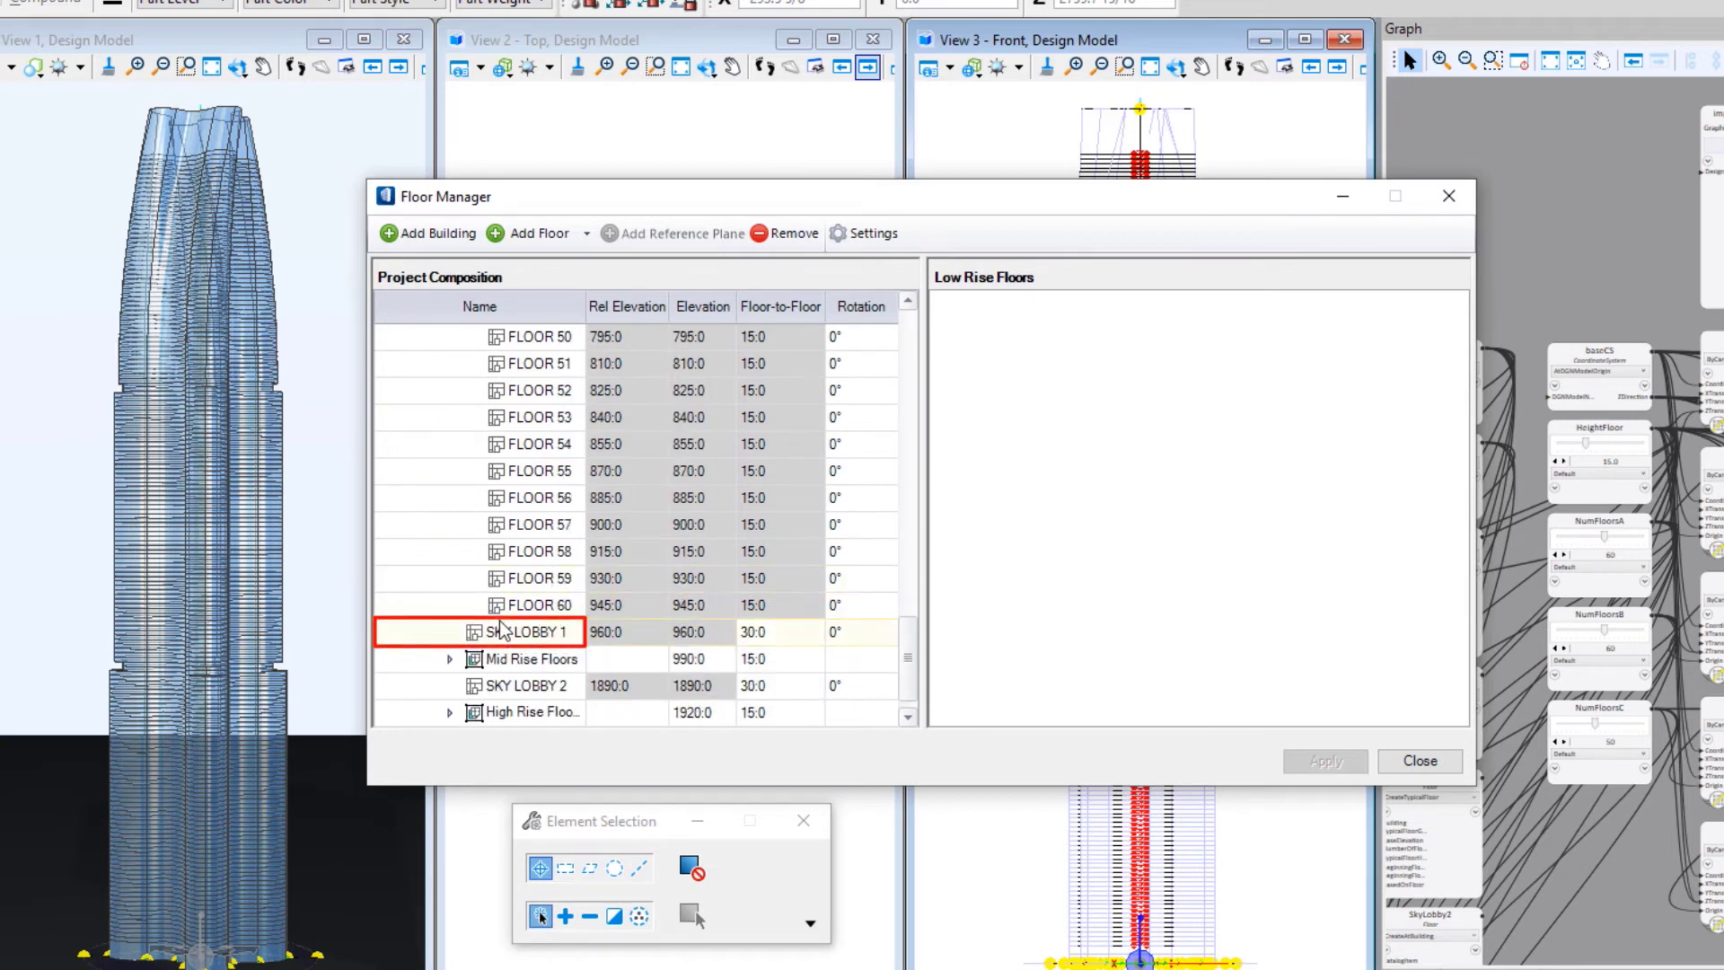
{"action": "scroll", "coordinate": [569, 579], "scroll_direction": "down", "scroll_amount": 1}
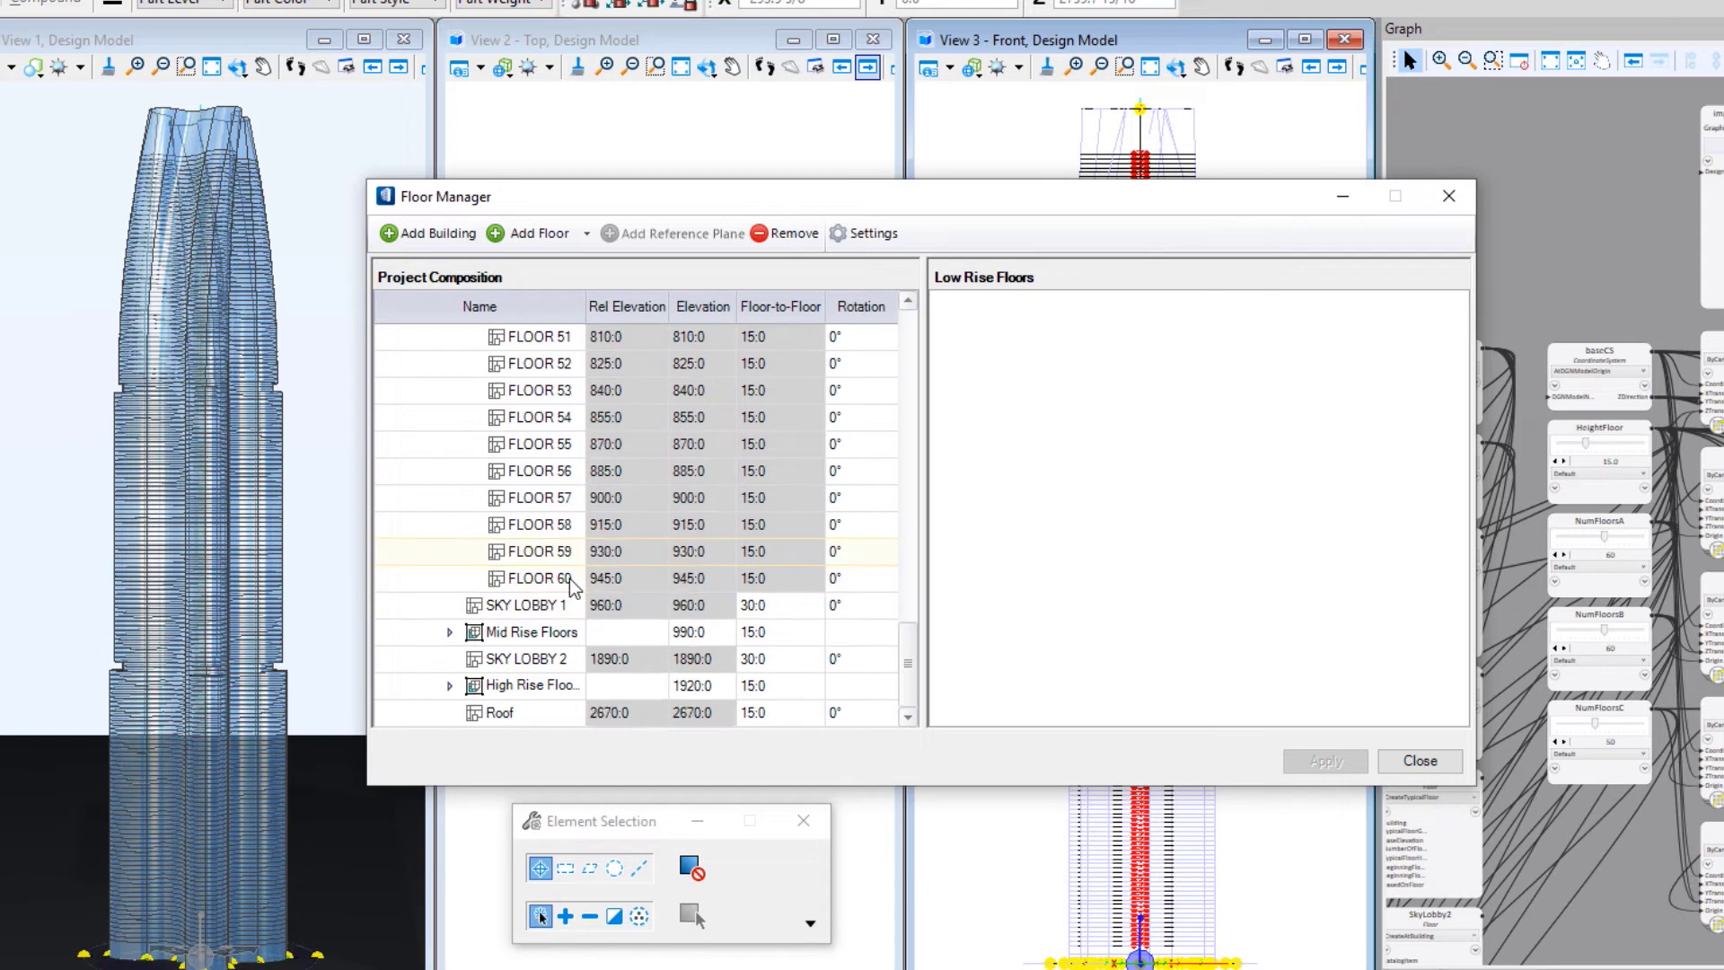
{"action": "left_click", "coordinate": [458, 634]}
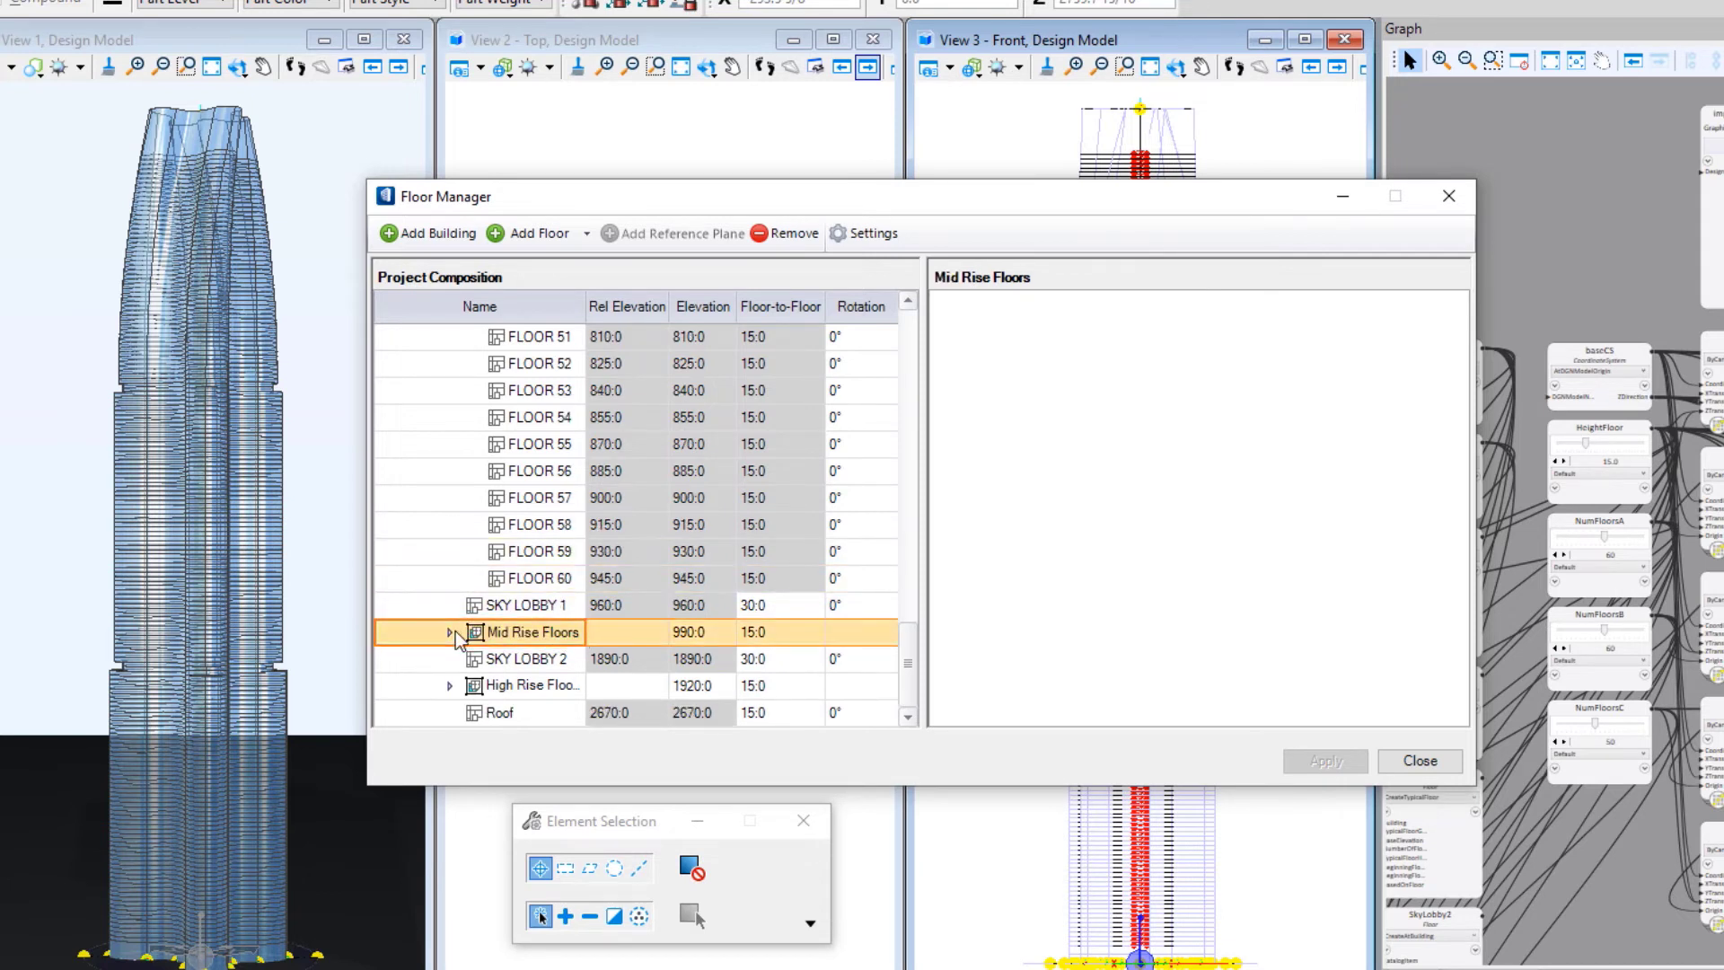
{"action": "left_click", "coordinate": [451, 633]}
{"action": "scroll", "coordinate": [533, 607], "scroll_direction": "down", "scroll_amount": 5}
{"action": "scroll", "coordinate": [533, 607], "scroll_direction": "down", "scroll_amount": 10}
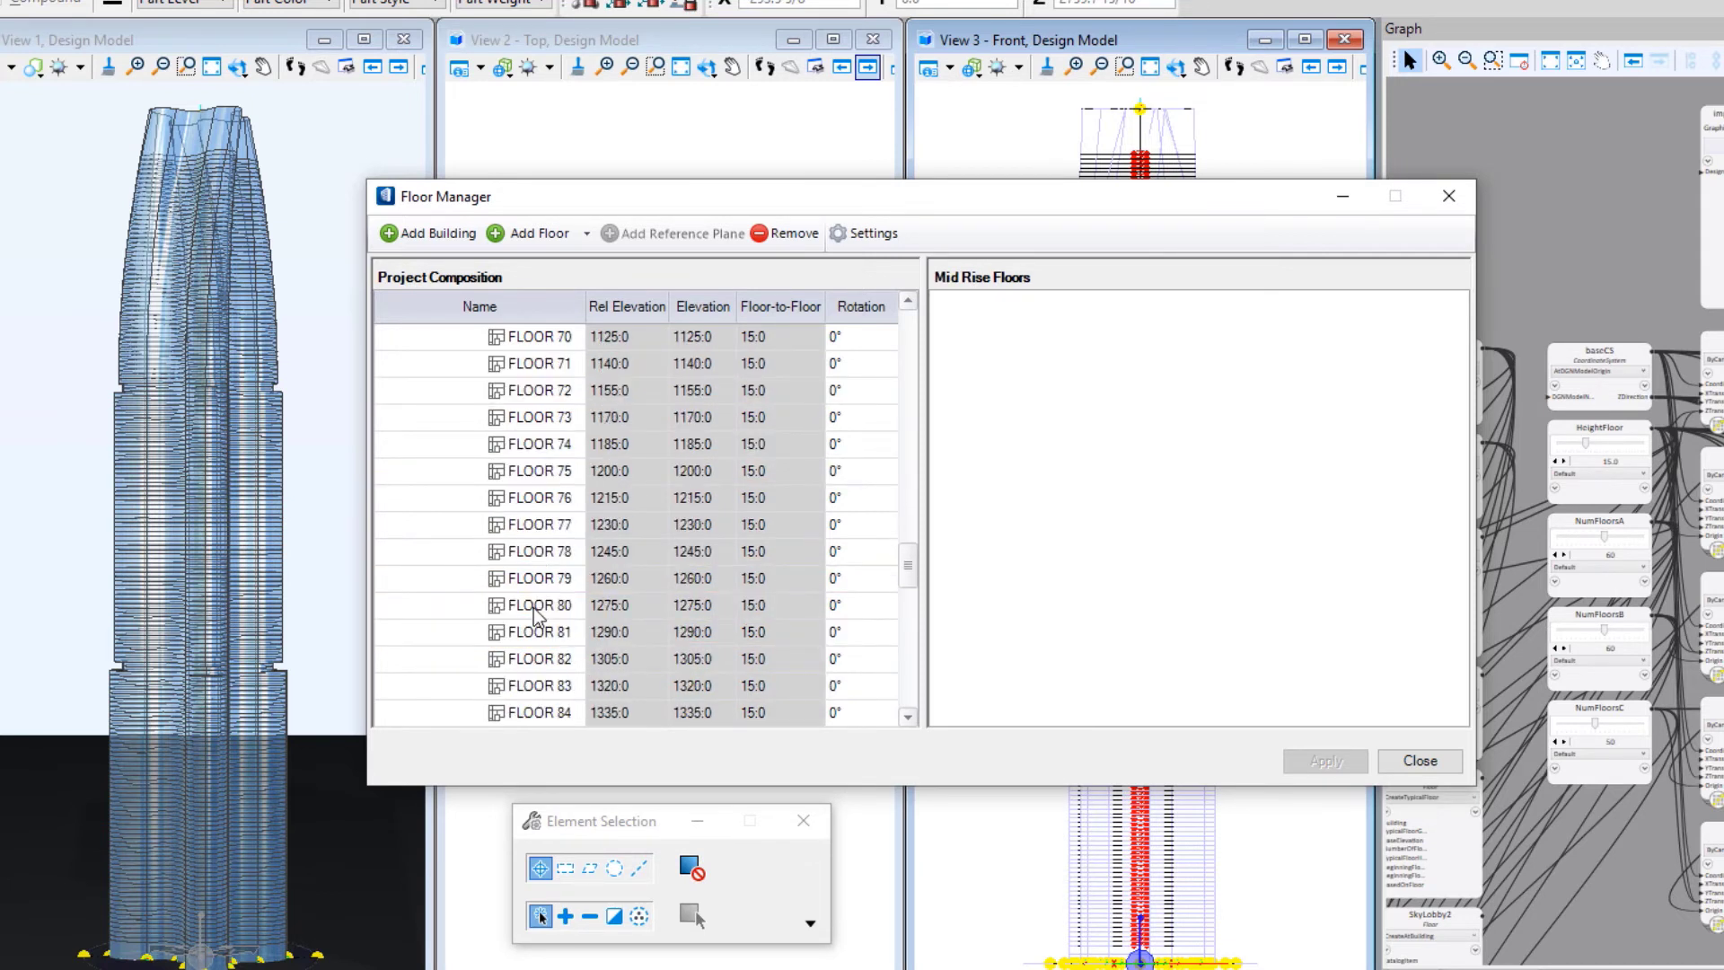
{"action": "scroll", "coordinate": [534, 608], "scroll_direction": "down", "scroll_amount": 5}
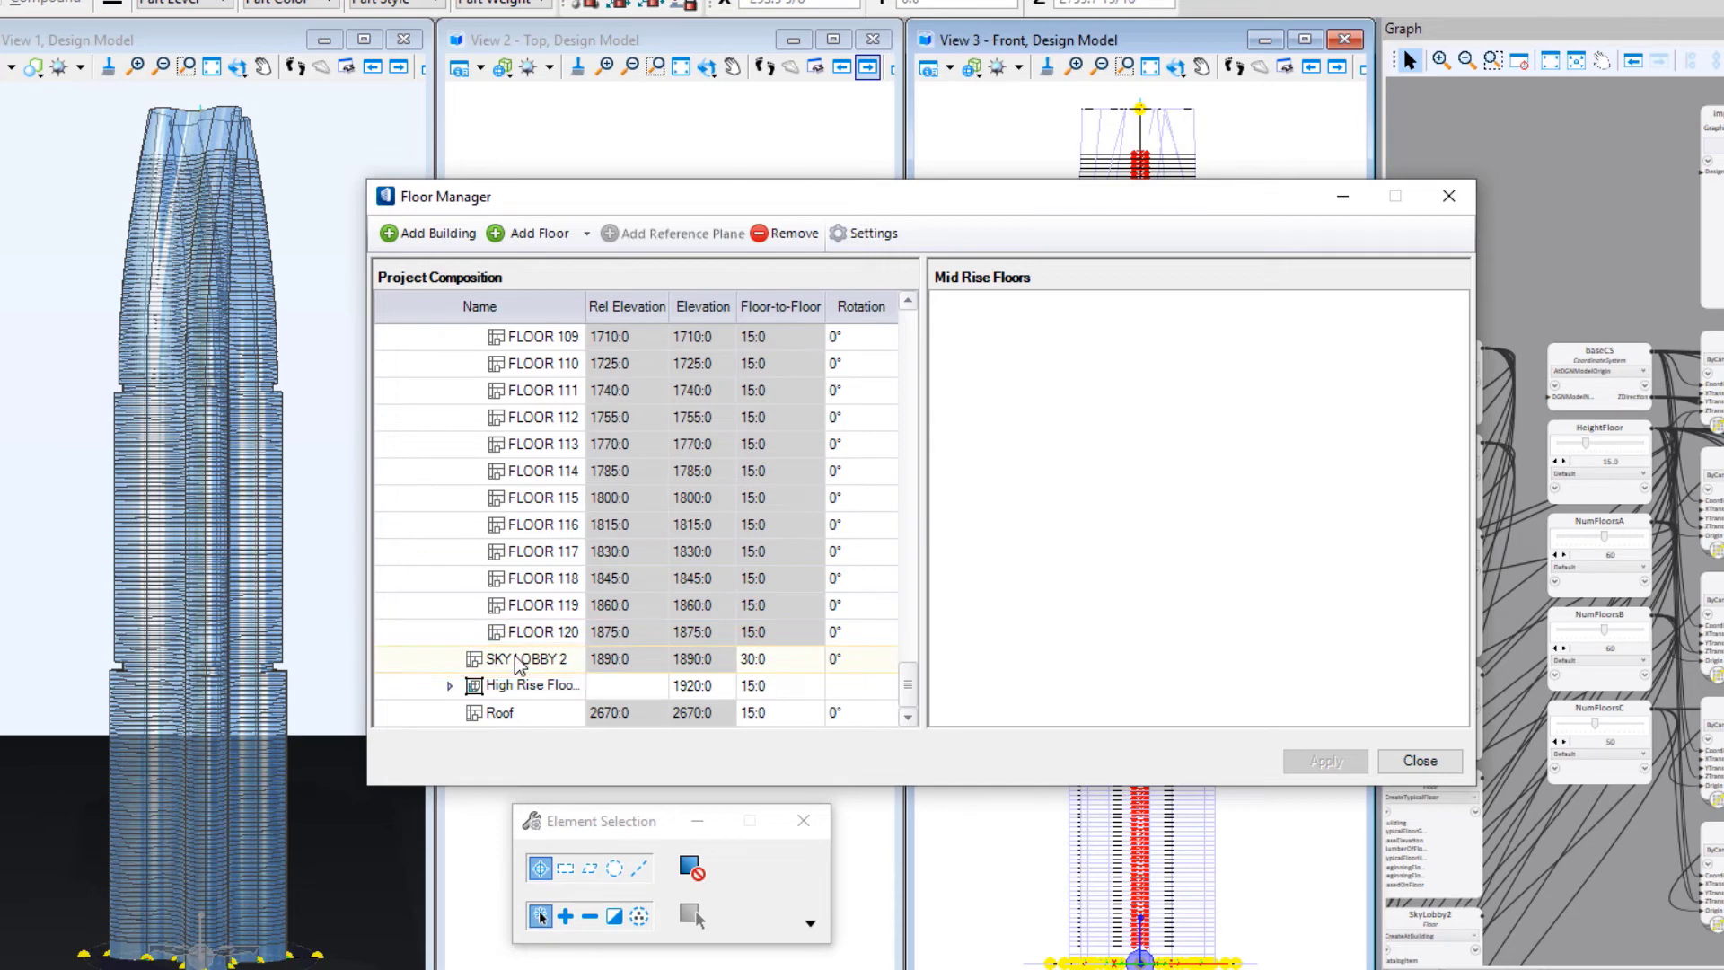
{"action": "left_click", "coordinate": [455, 690]}
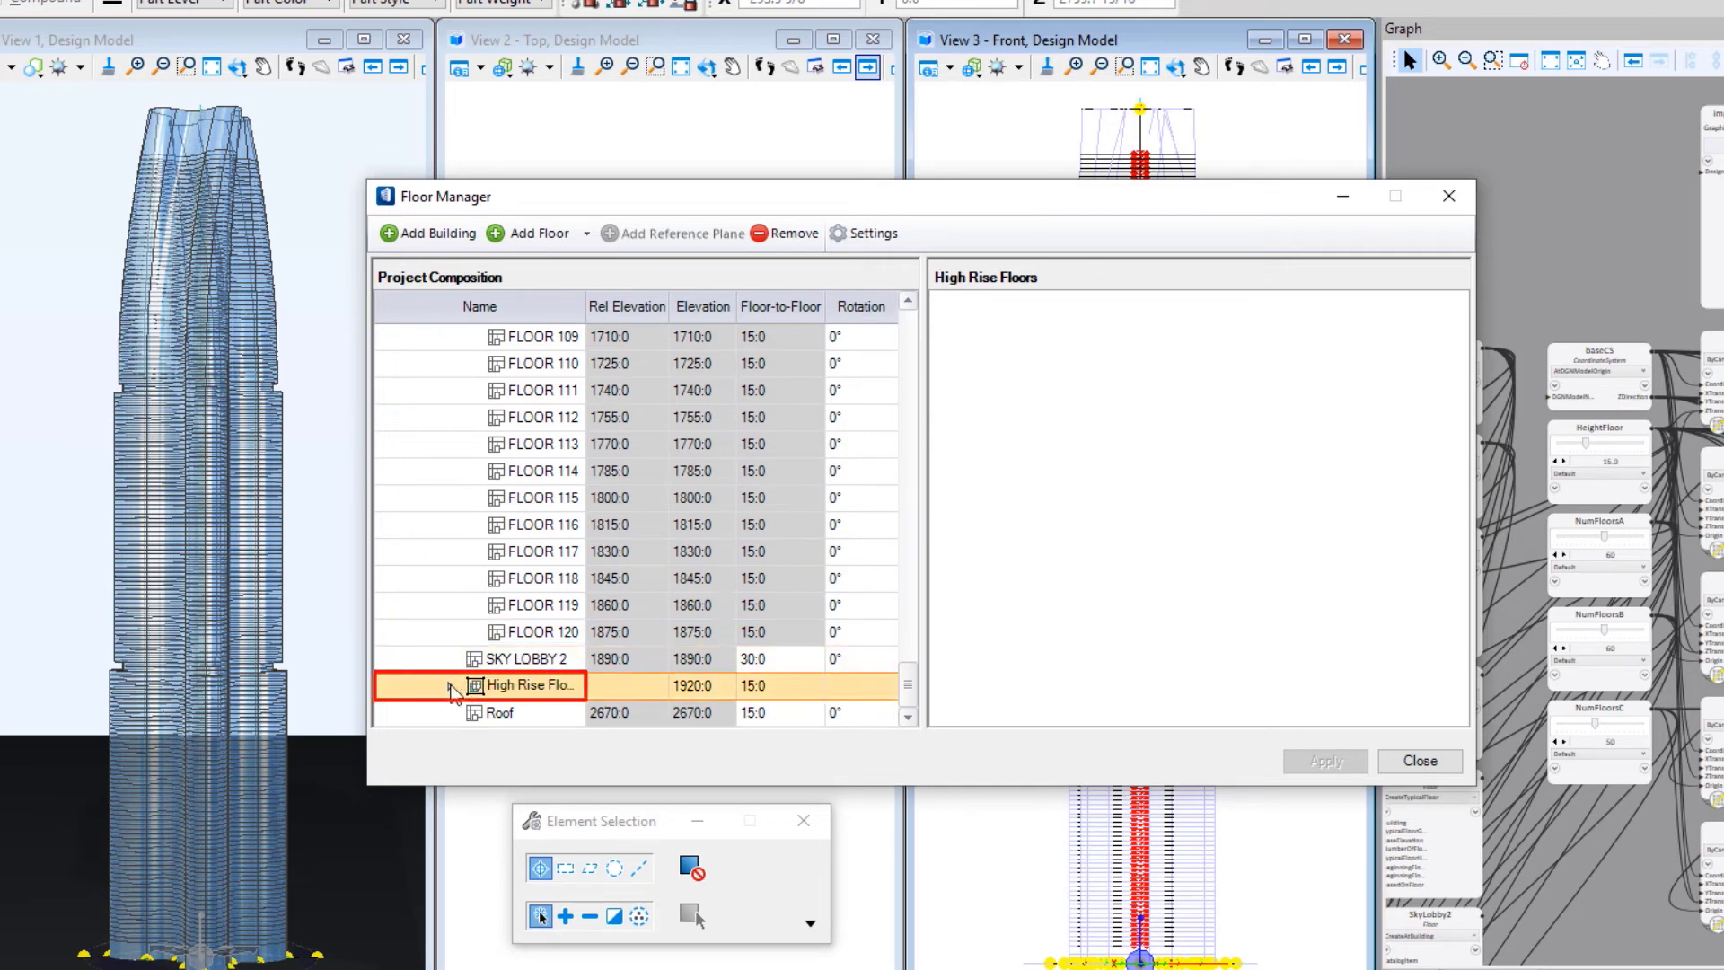
{"action": "left_click", "coordinate": [450, 686]}
{"action": "scroll", "coordinate": [536, 649], "scroll_direction": "down", "scroll_amount": 3}
{"action": "scroll", "coordinate": [535, 649], "scroll_direction": "down", "scroll_amount": 3}
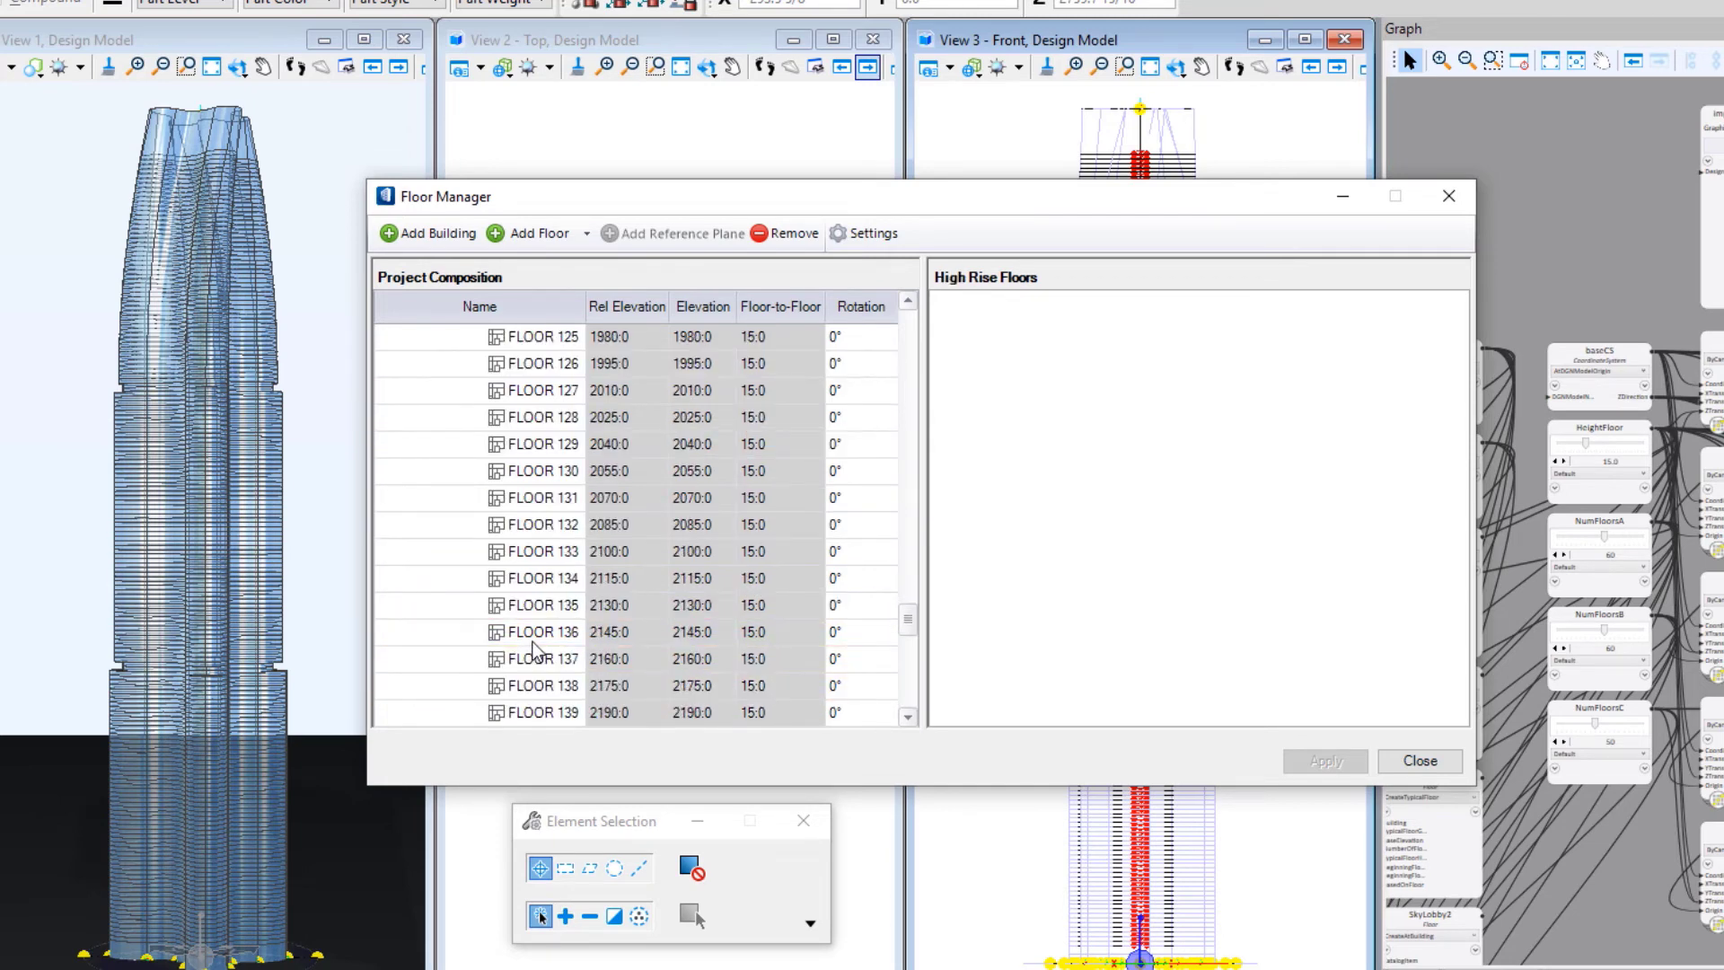
{"action": "scroll", "coordinate": [535, 649], "scroll_direction": "down", "scroll_amount": 10}
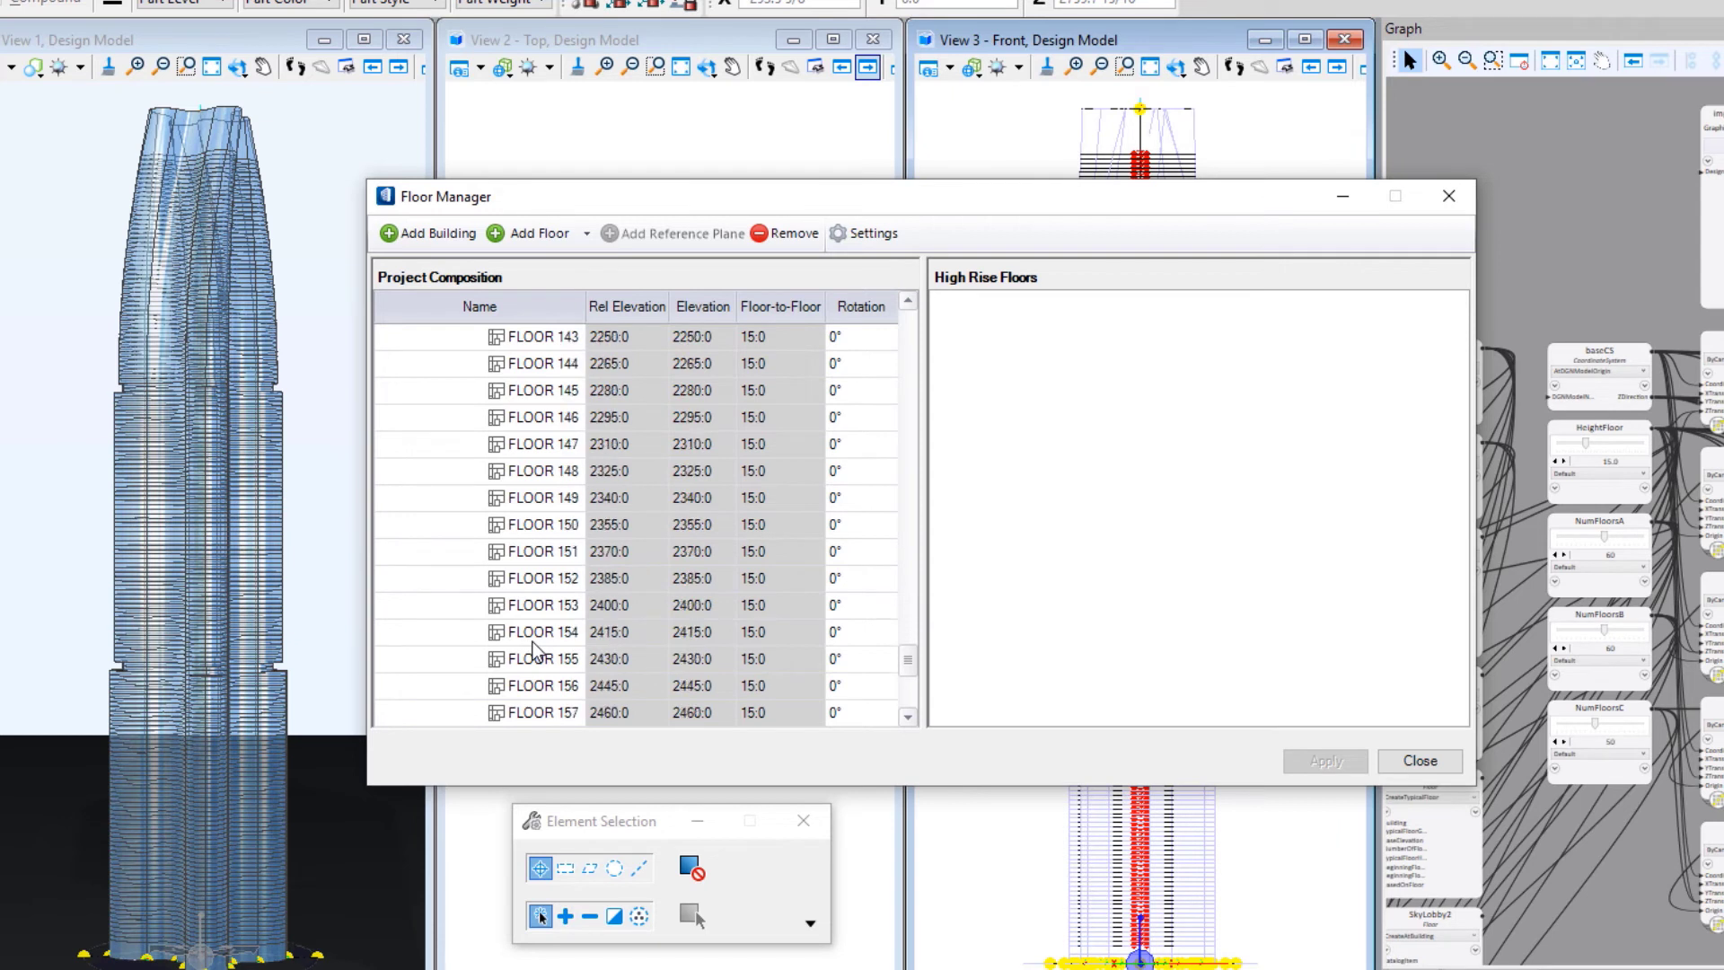
{"action": "scroll", "coordinate": [536, 648], "scroll_direction": "down", "scroll_amount": 1}
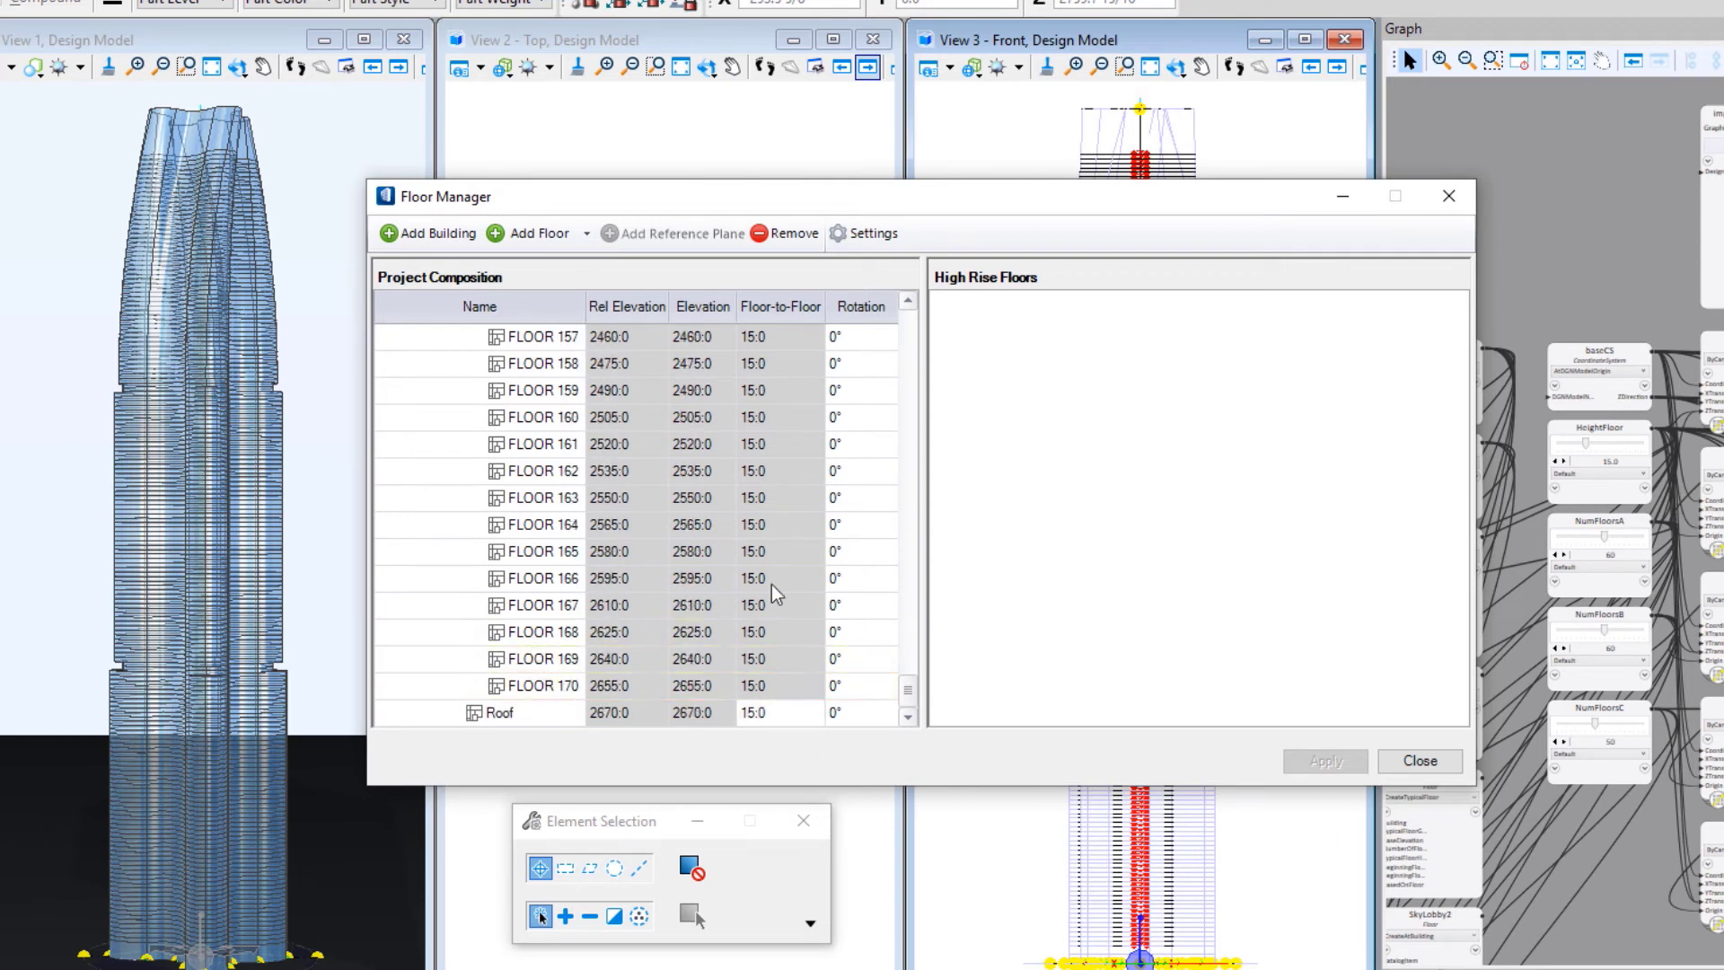
{"action": "left_click", "coordinate": [1416, 761]}
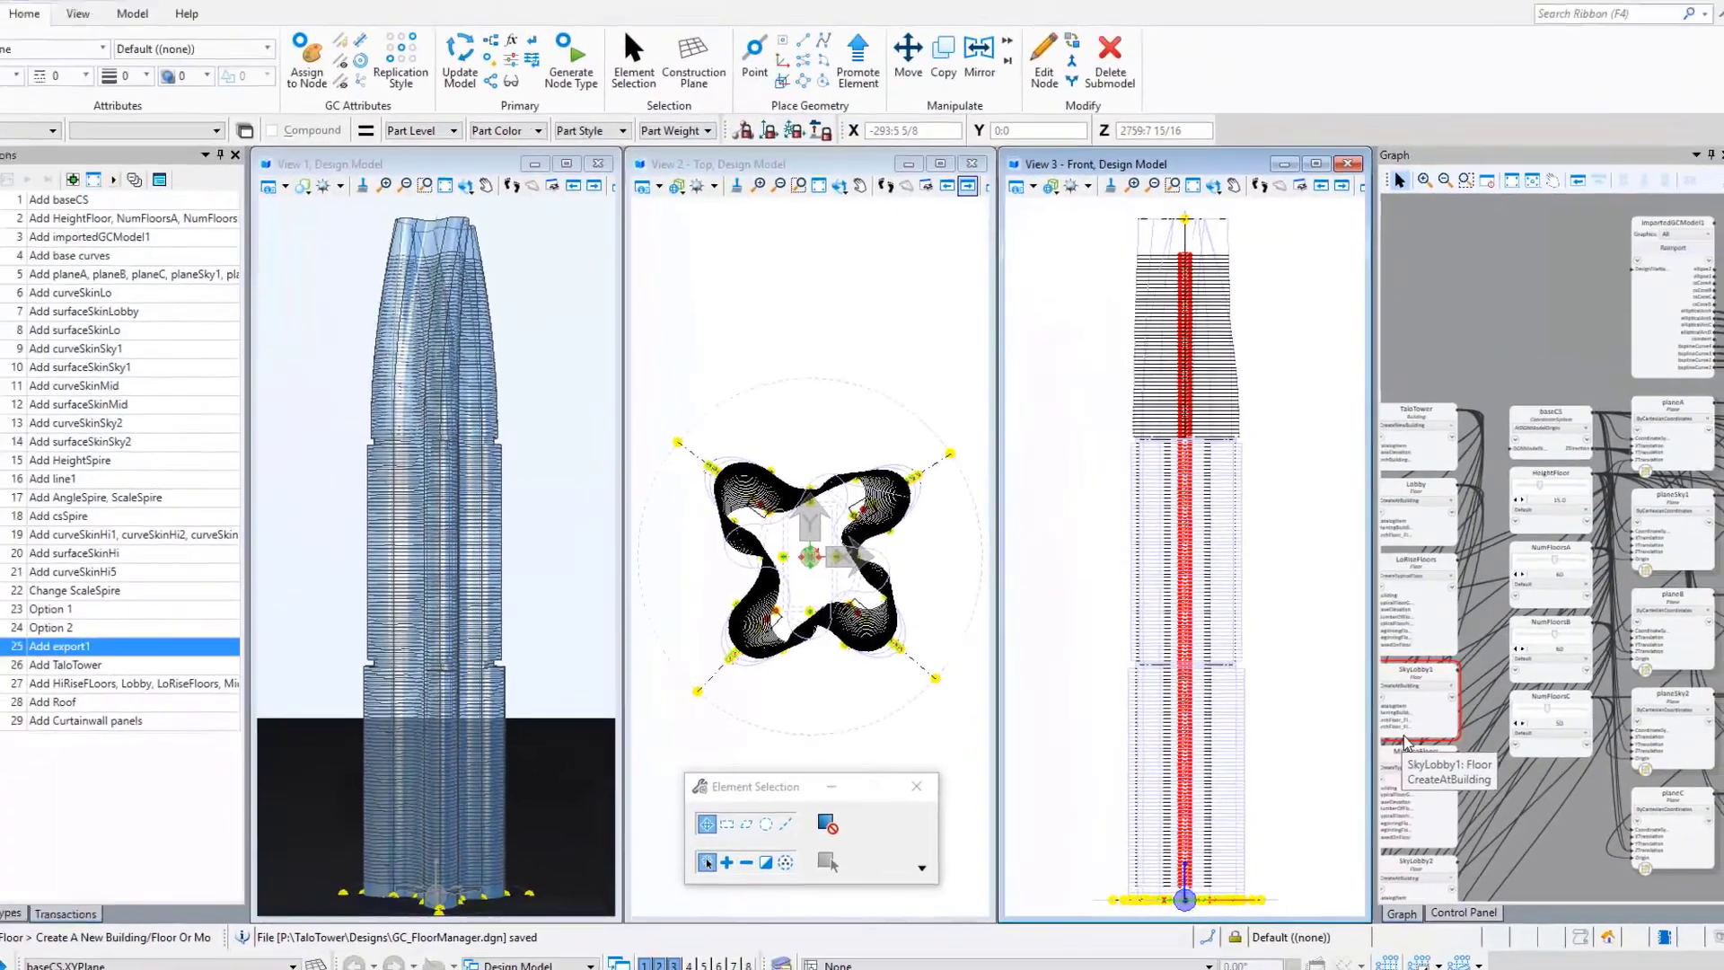